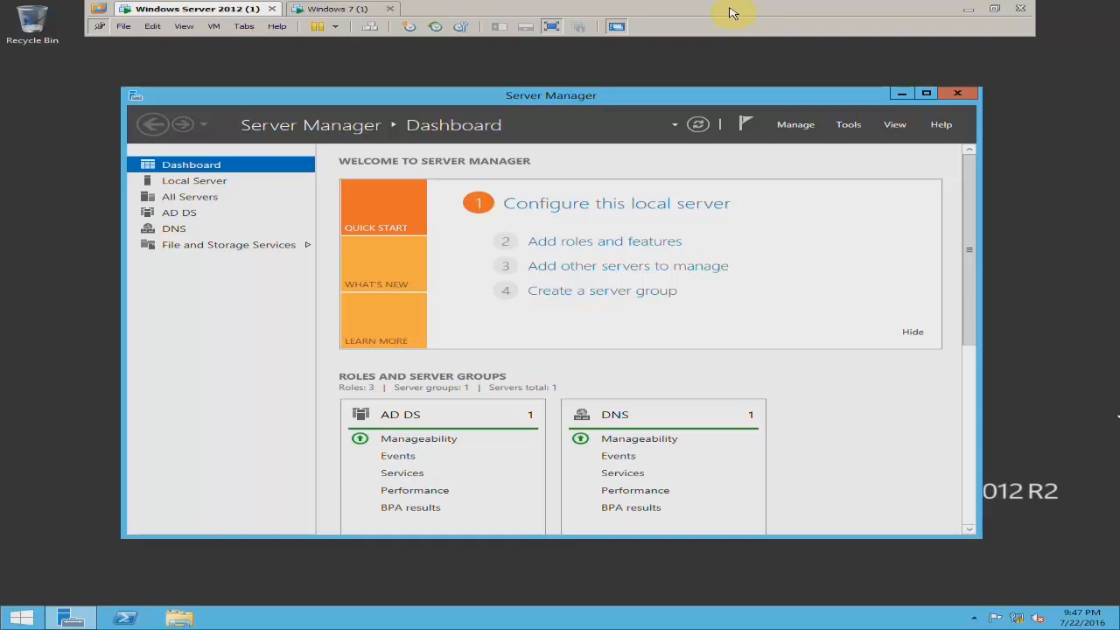
Check the Windows 7 virtual machine, return to Windows Server 2012 and open Active Directory Administrative Center from Server Manager.
click(328, 8)
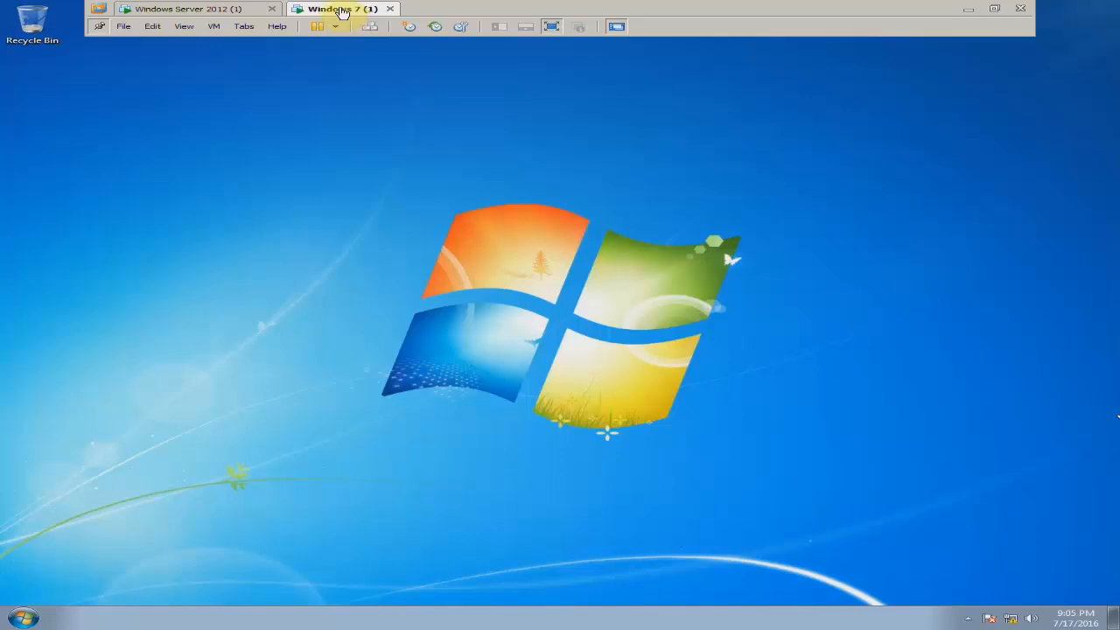
click(231, 8)
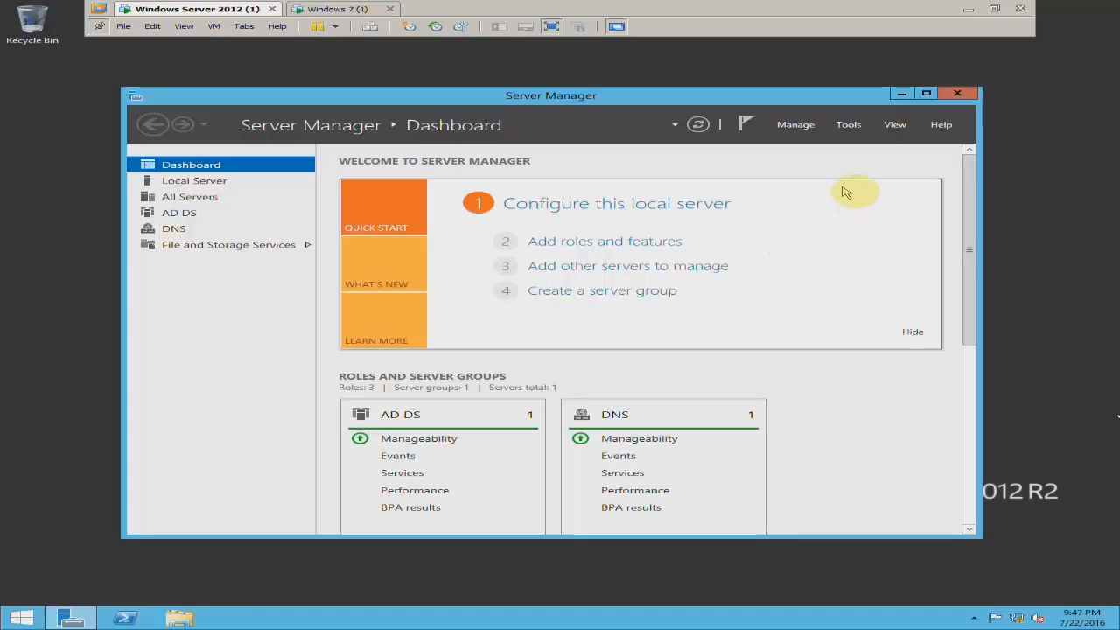
click(849, 127)
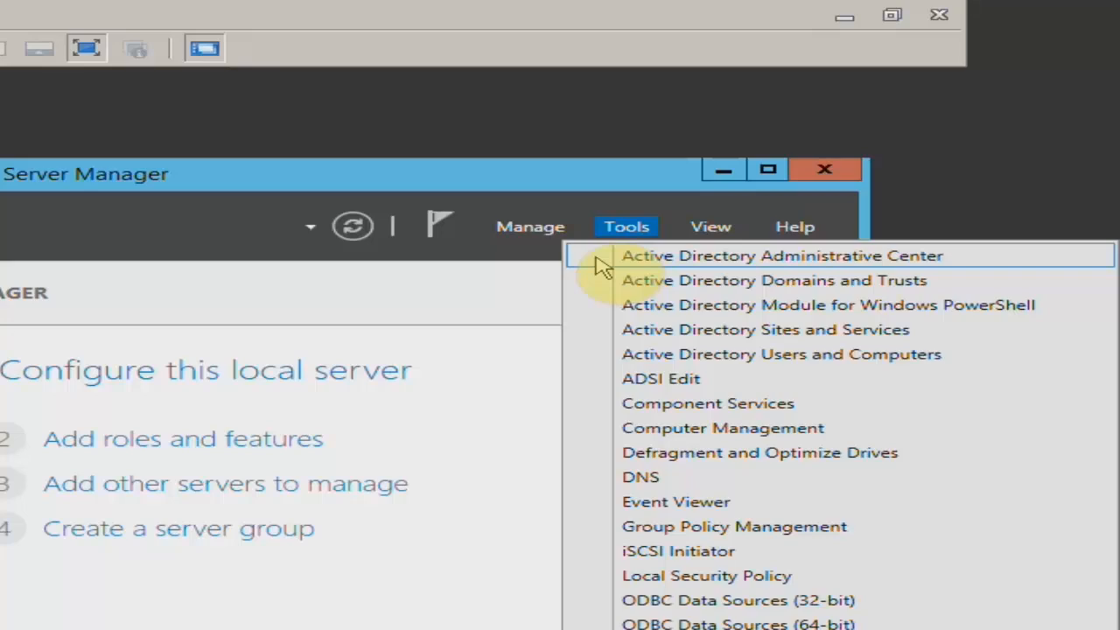
click(597, 260)
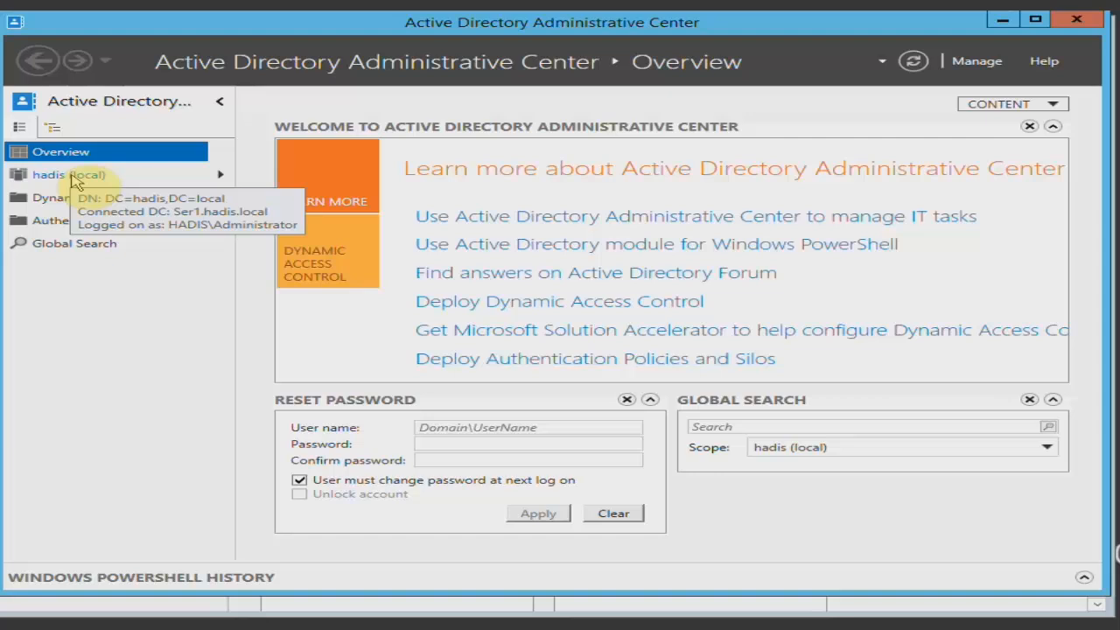
View the containers of the hadis (local) domain in tree view, and return to list view.
click(52, 129)
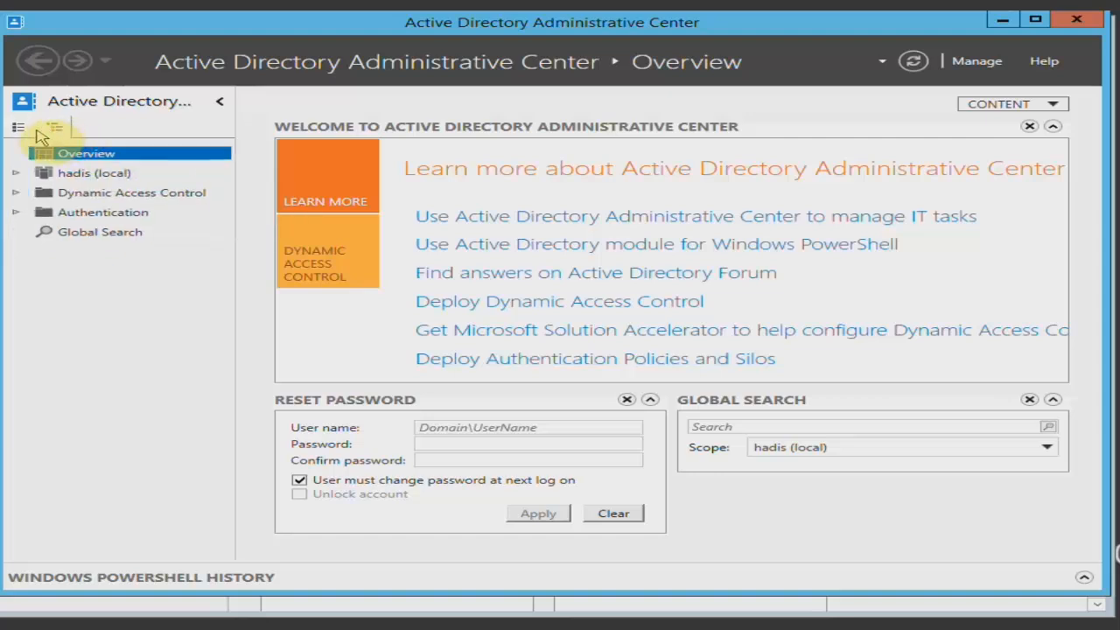
click(16, 173)
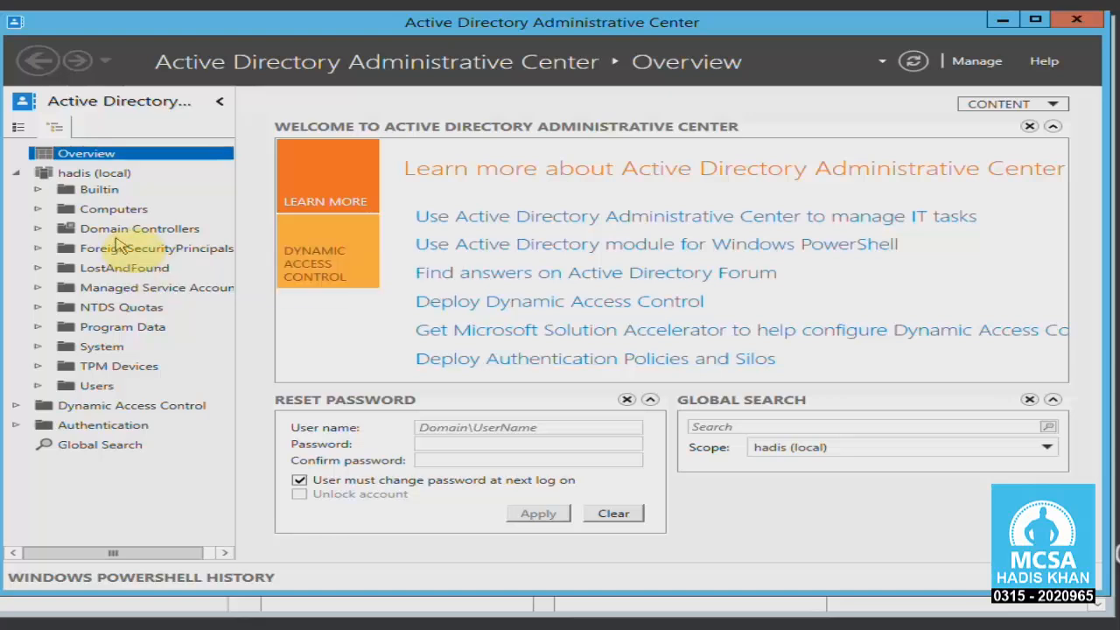
click(19, 127)
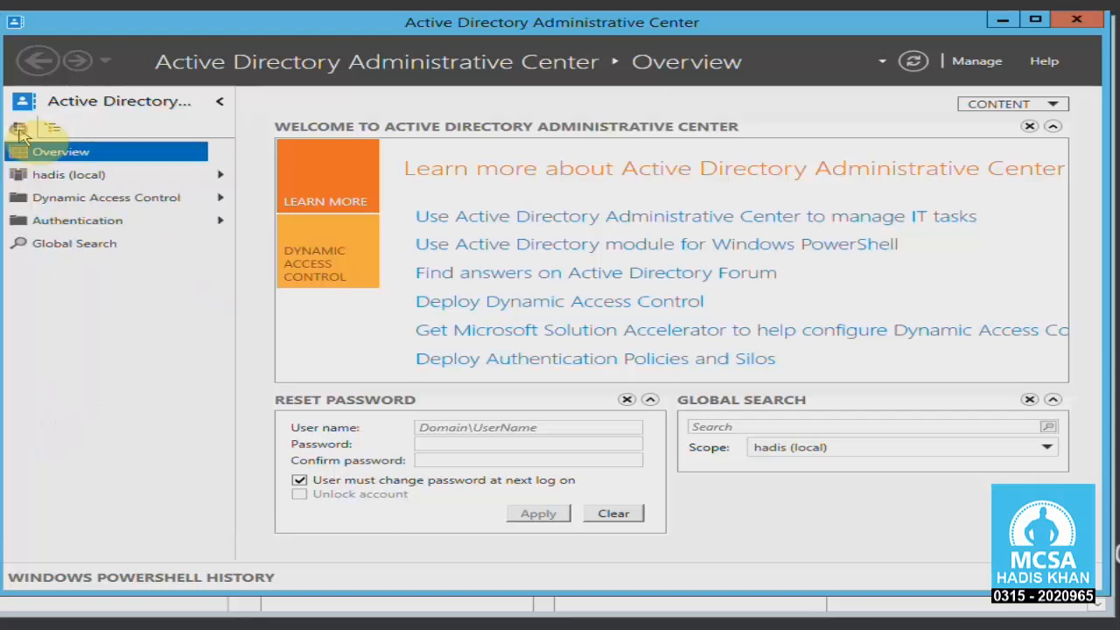
Maximize the Active Directory Administrative Center window and open the Users container of the hadis (local) domain.
click(56, 176)
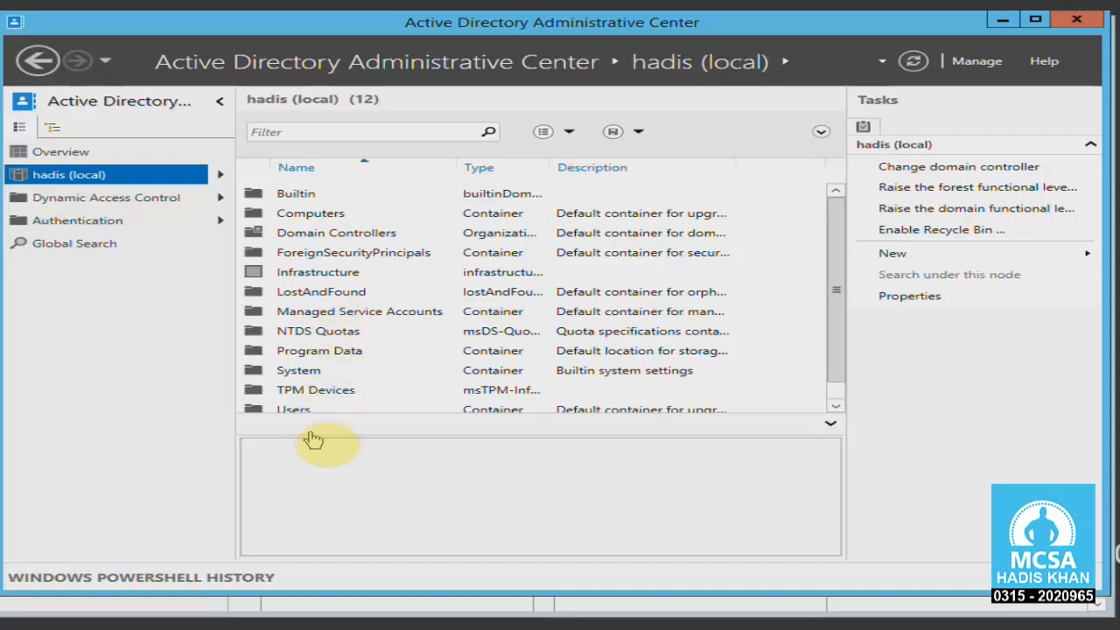
drag(843, 292, 832, 341)
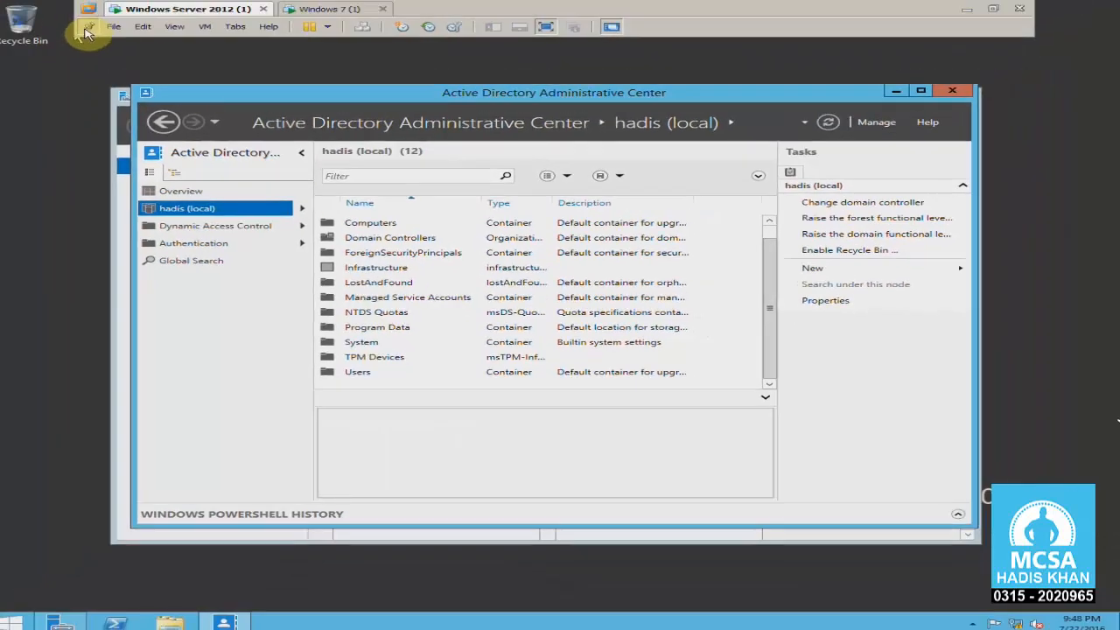
double_click(263, 94)
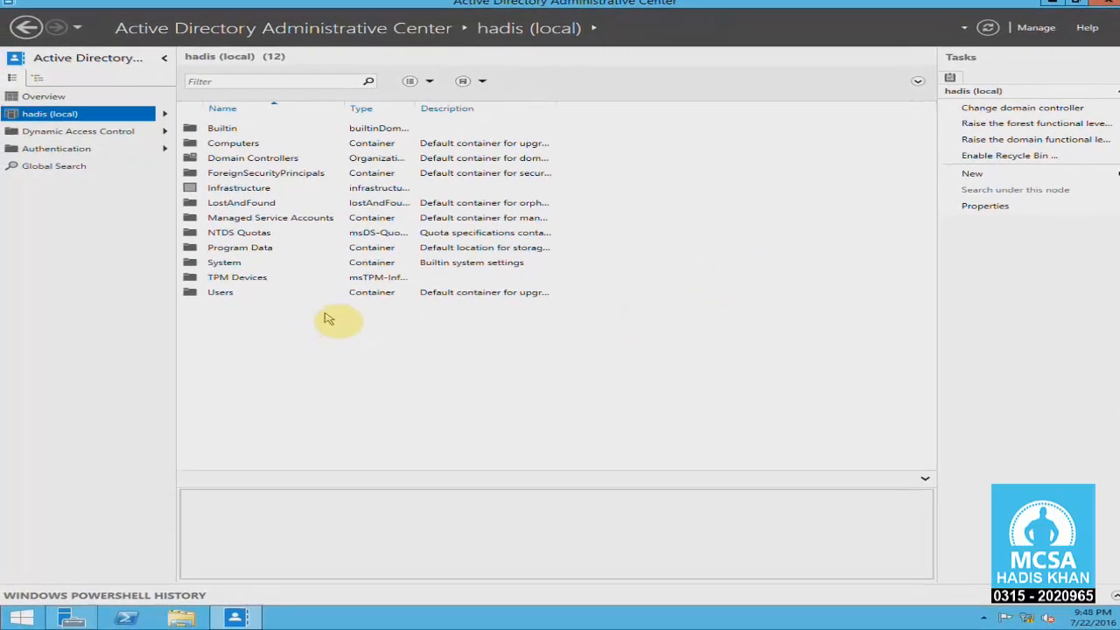
double_click(232, 295)
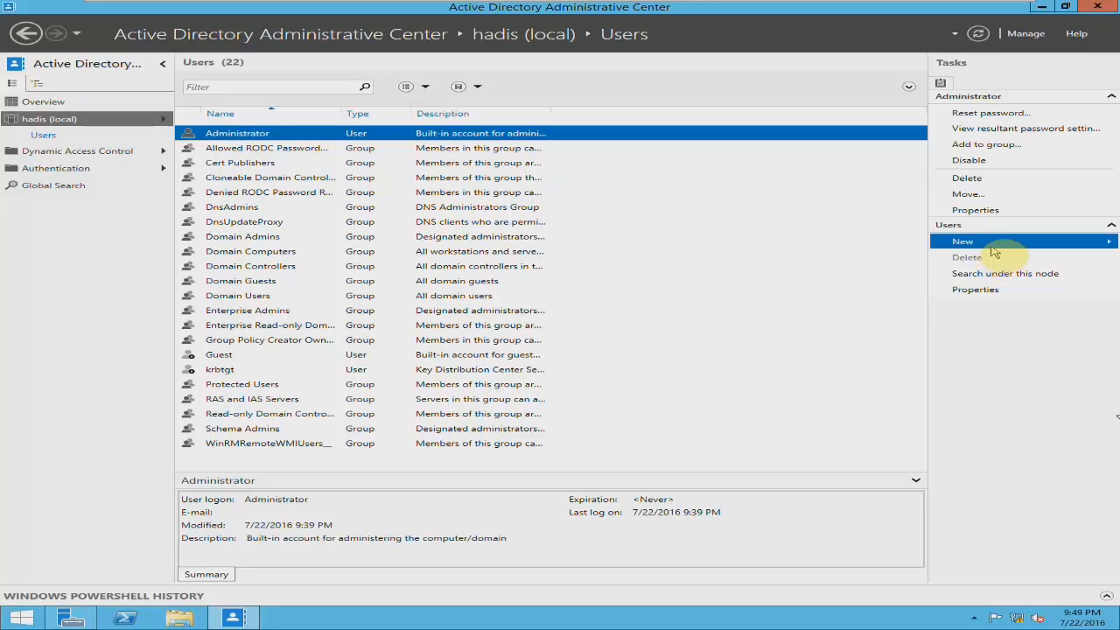
Start a new user in the Users container and fill in the user's first name and UPN logon name.
click(994, 252)
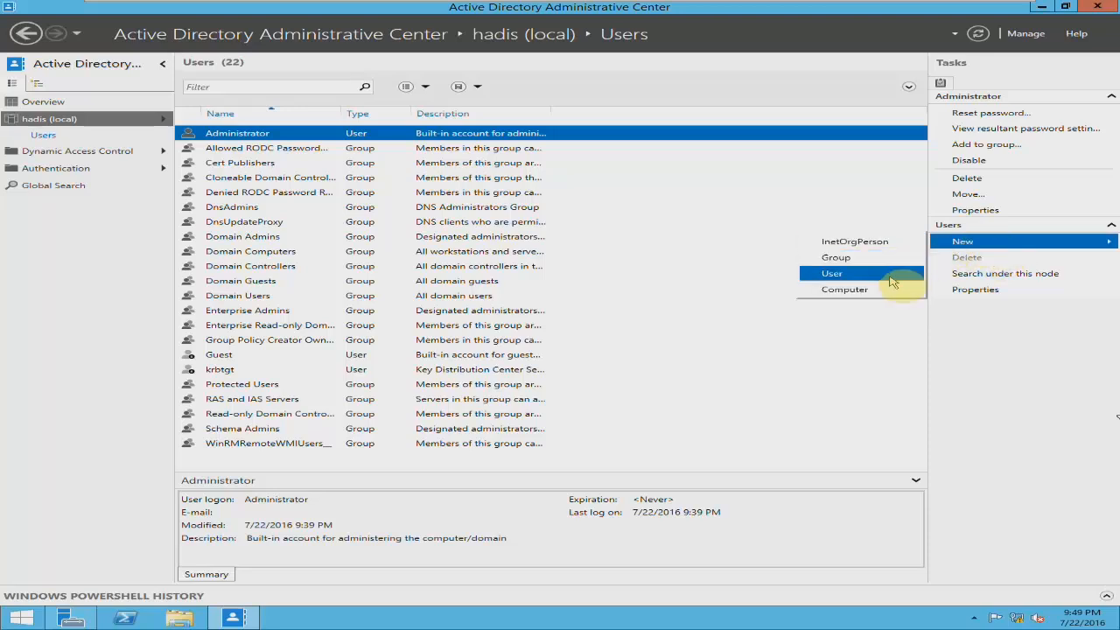
click(890, 278)
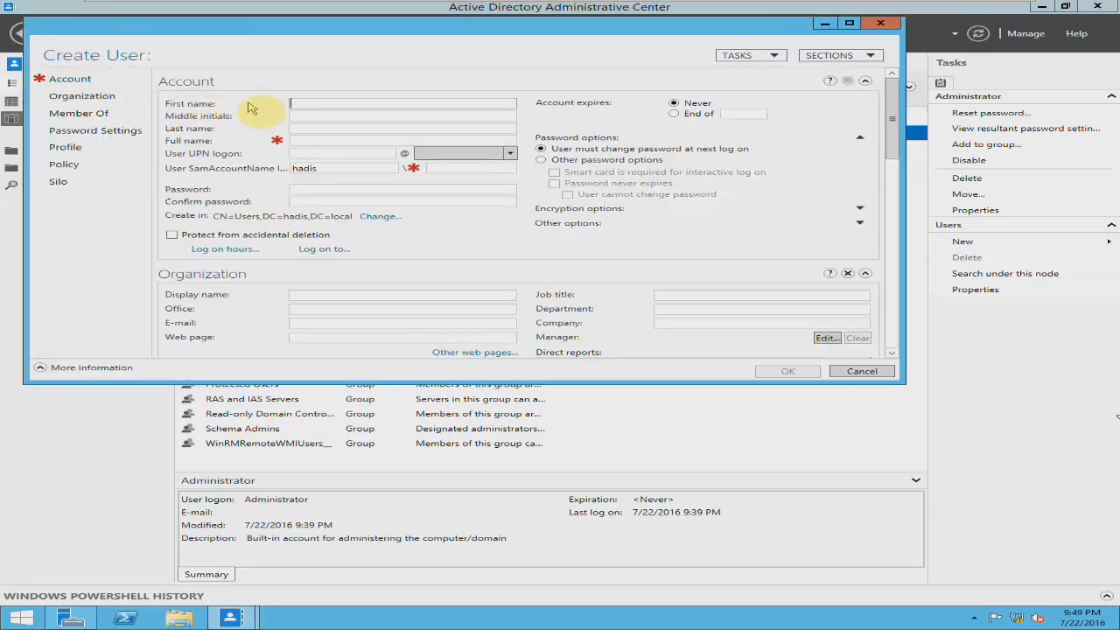
click(301, 106)
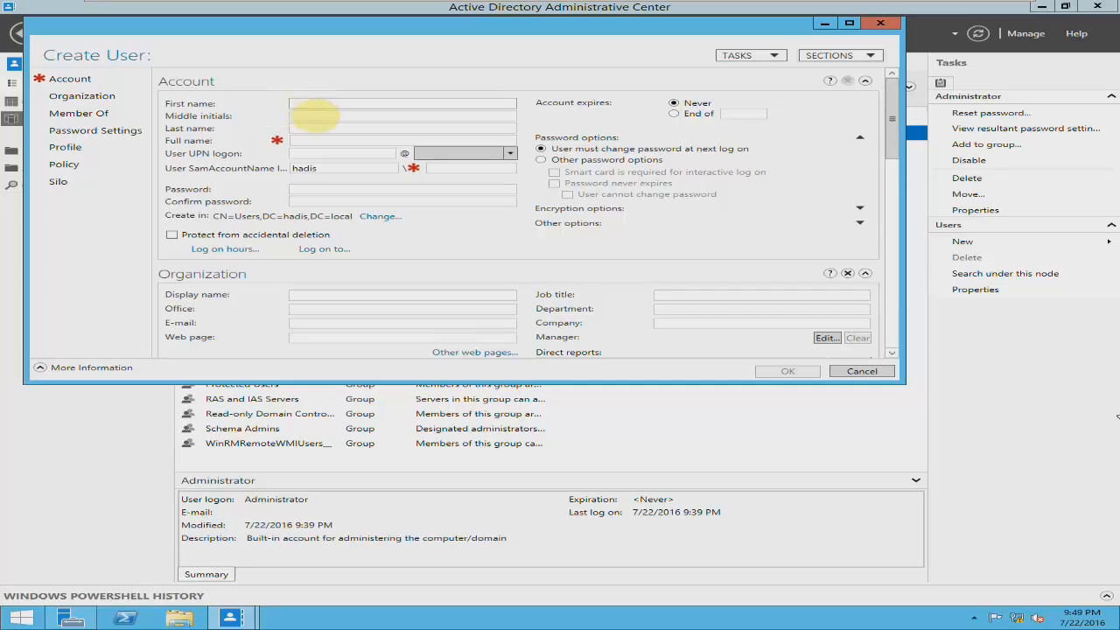
text(Mohsin)
key(Tab)
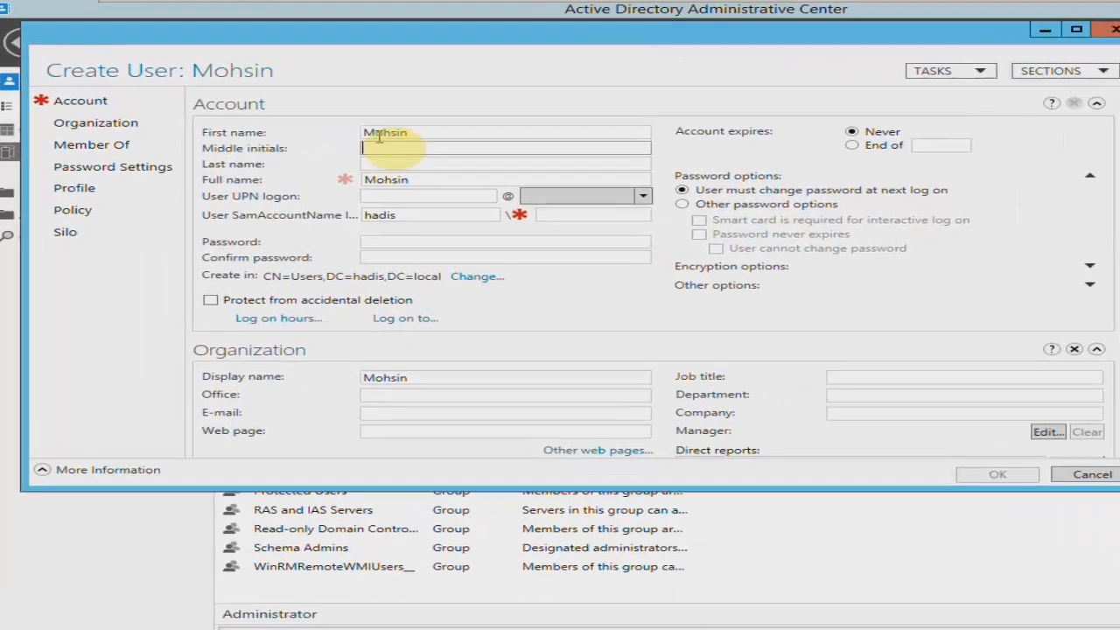
key(Tab)
key(Tab)
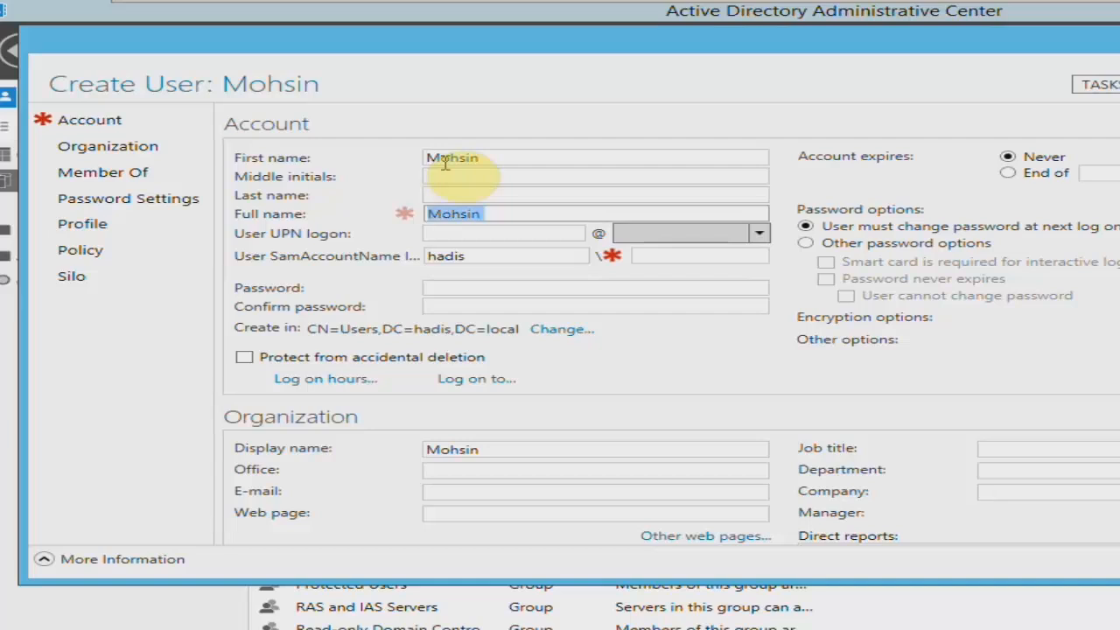
key(Tab)
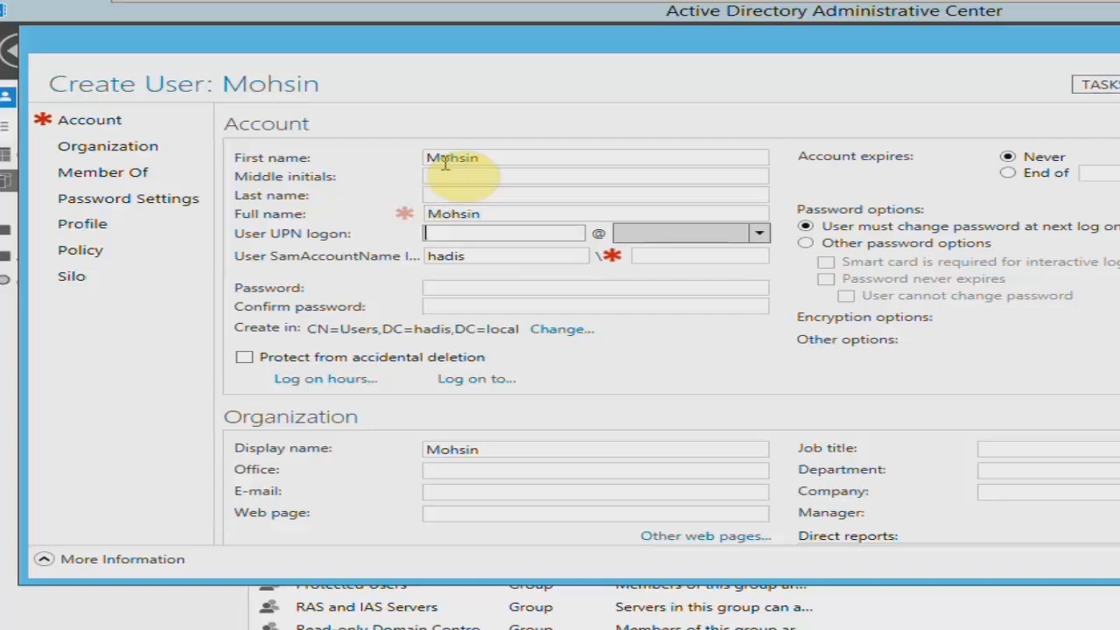
text(mohsin)
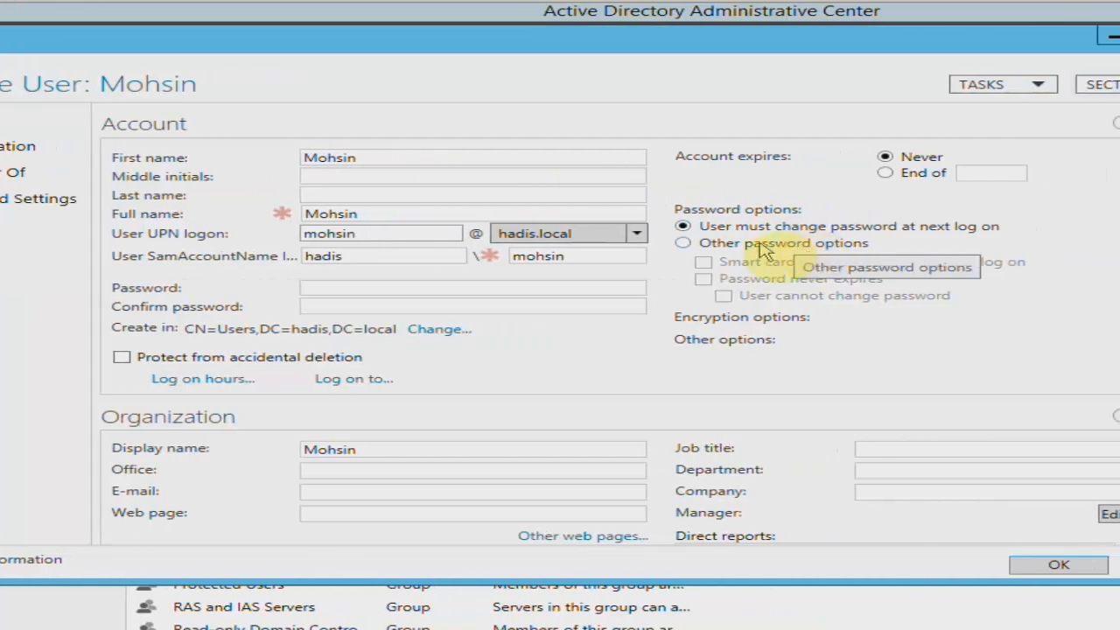
Set the new user's password options to Password never expires and User cannot change password.
click(763, 245)
click(774, 279)
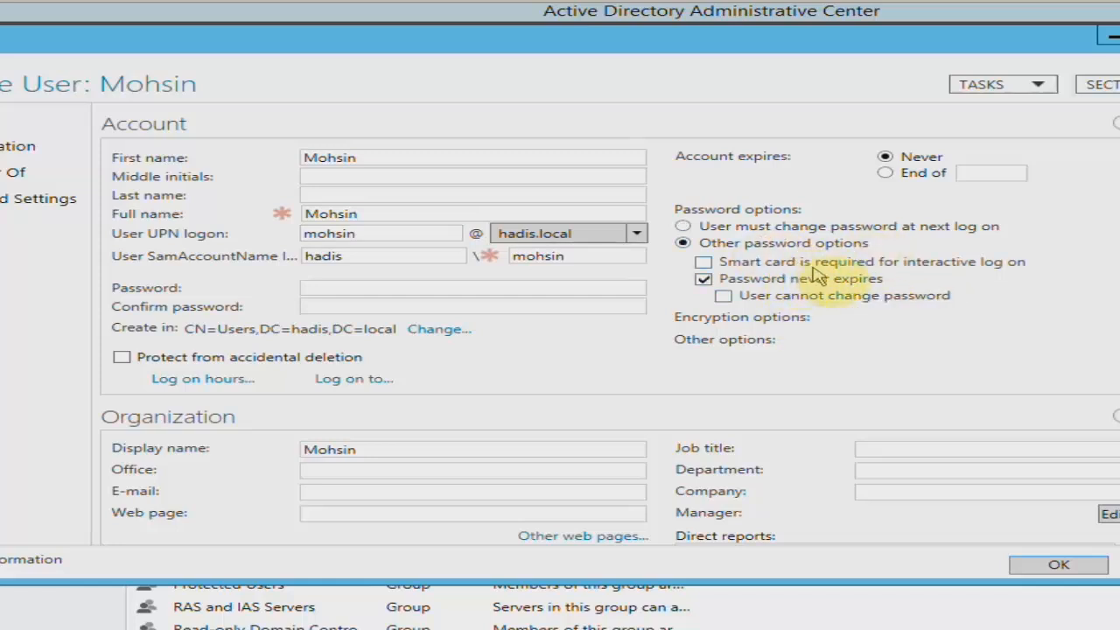
click(864, 299)
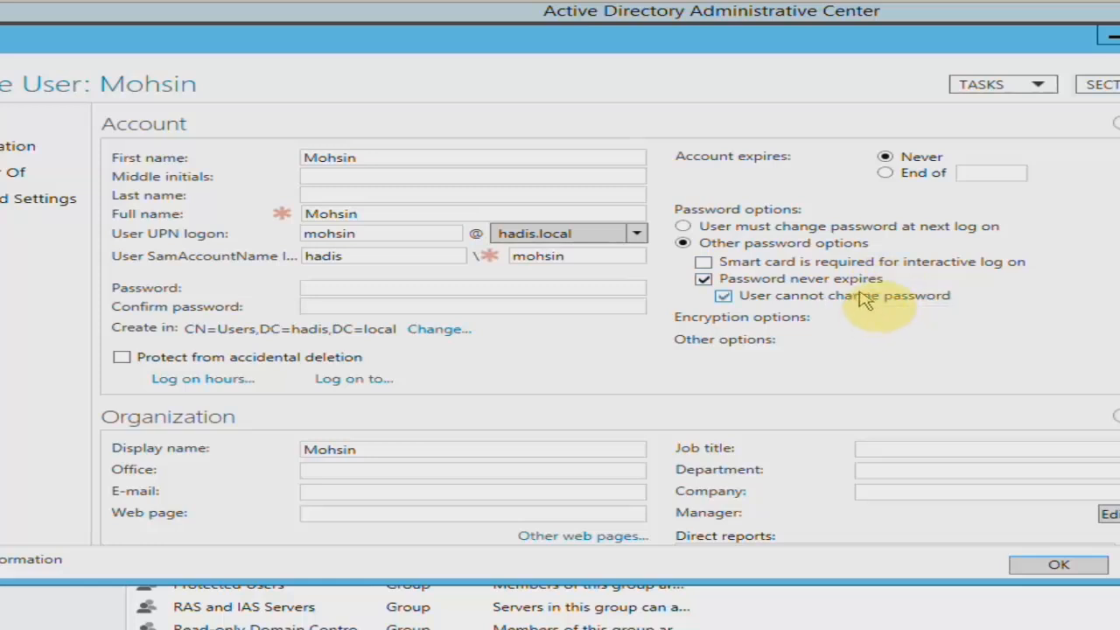
Enter and confirm the new user's account password.
click(358, 285)
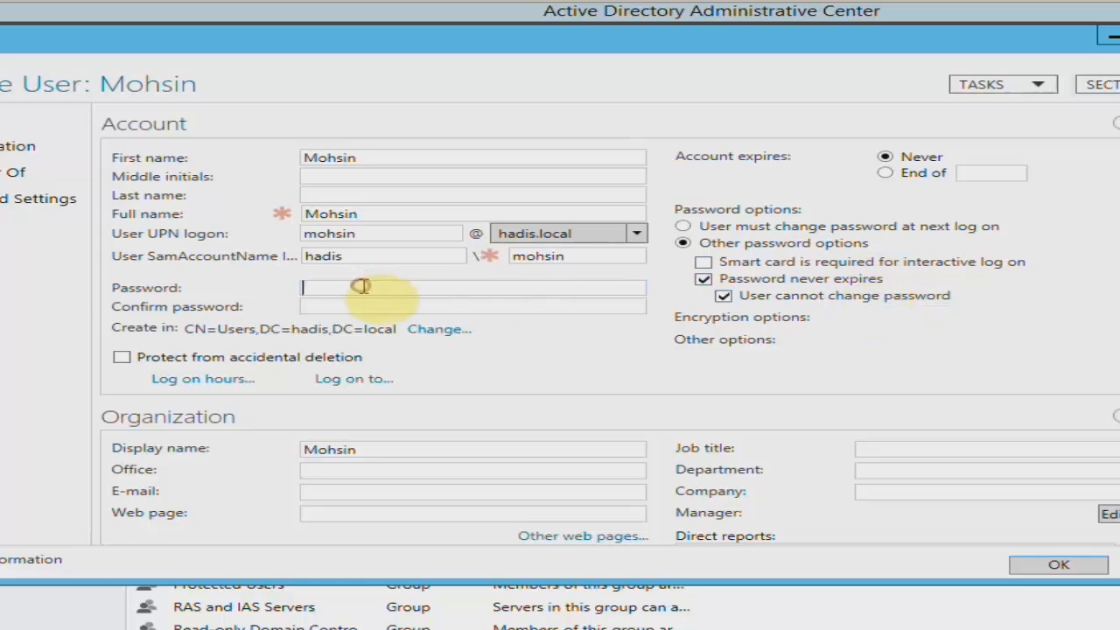
text(*******)
key(Tab)
text(*******)
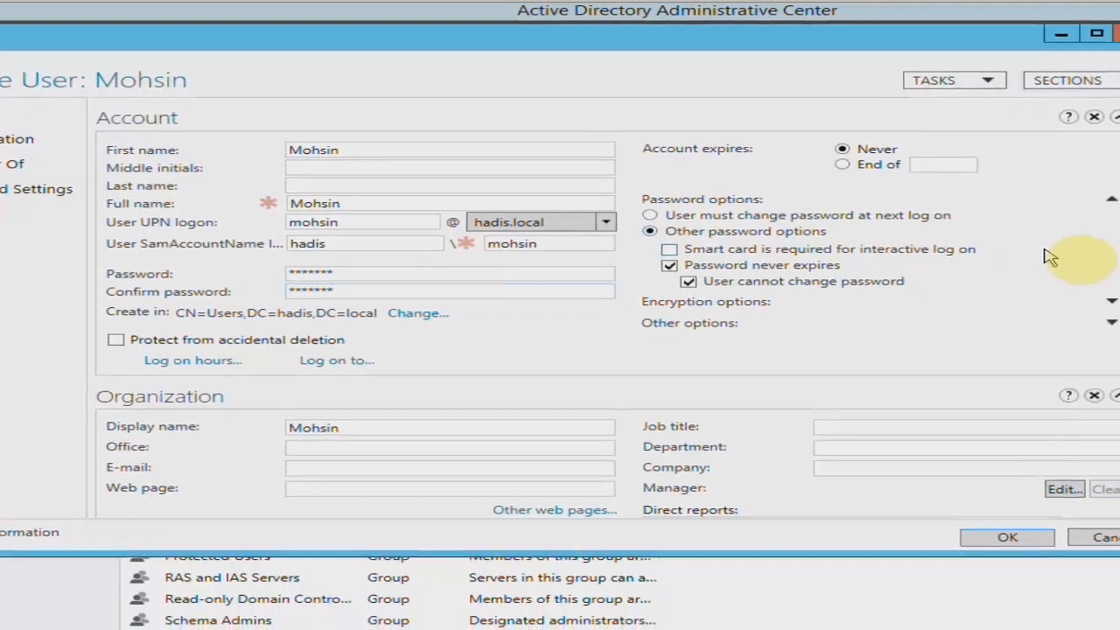
Review the new user's Organization and Profile sections, and finish creating the account.
drag(1060, 156, 1046, 206)
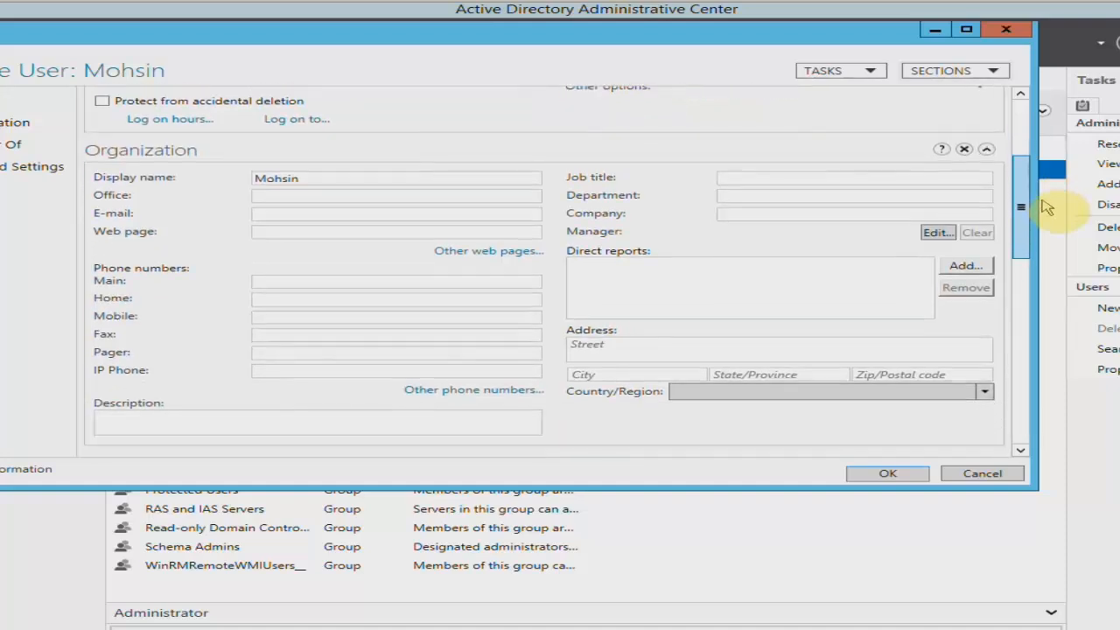
click(300, 316)
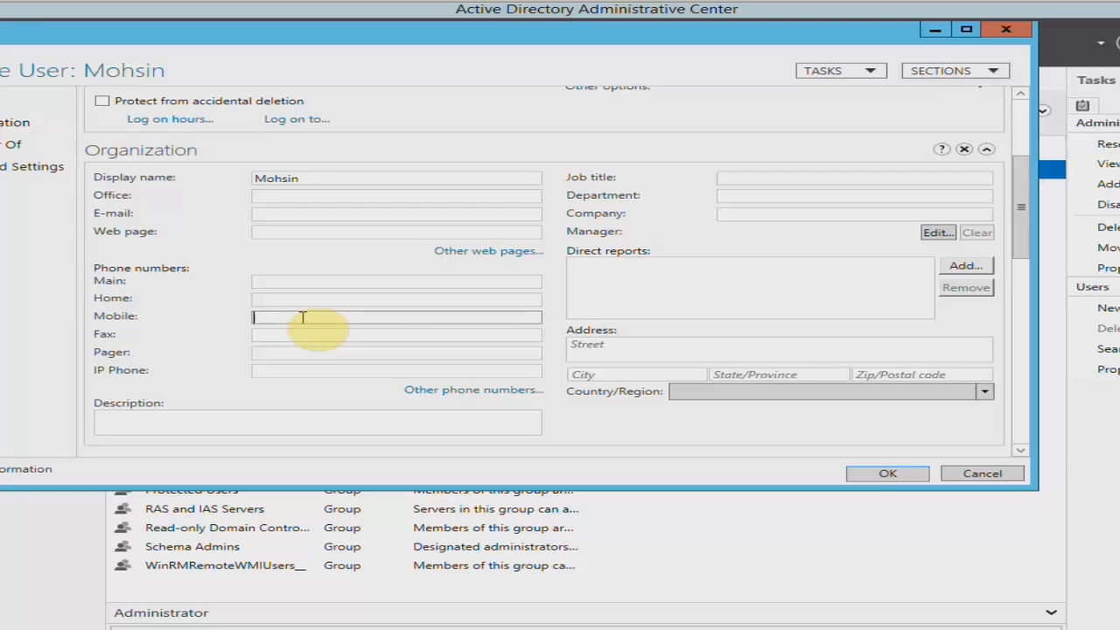
mouse_move(1022, 235)
mouse_down()
mouse_move(1031, 359)
mouse_move(1015, 238)
mouse_up()
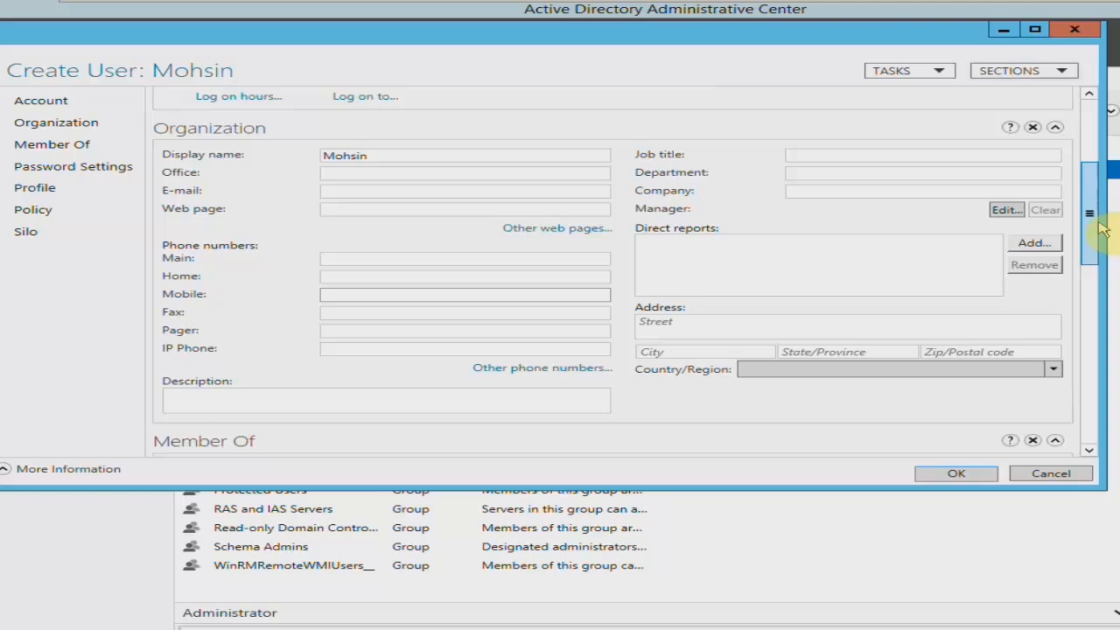
click(56, 191)
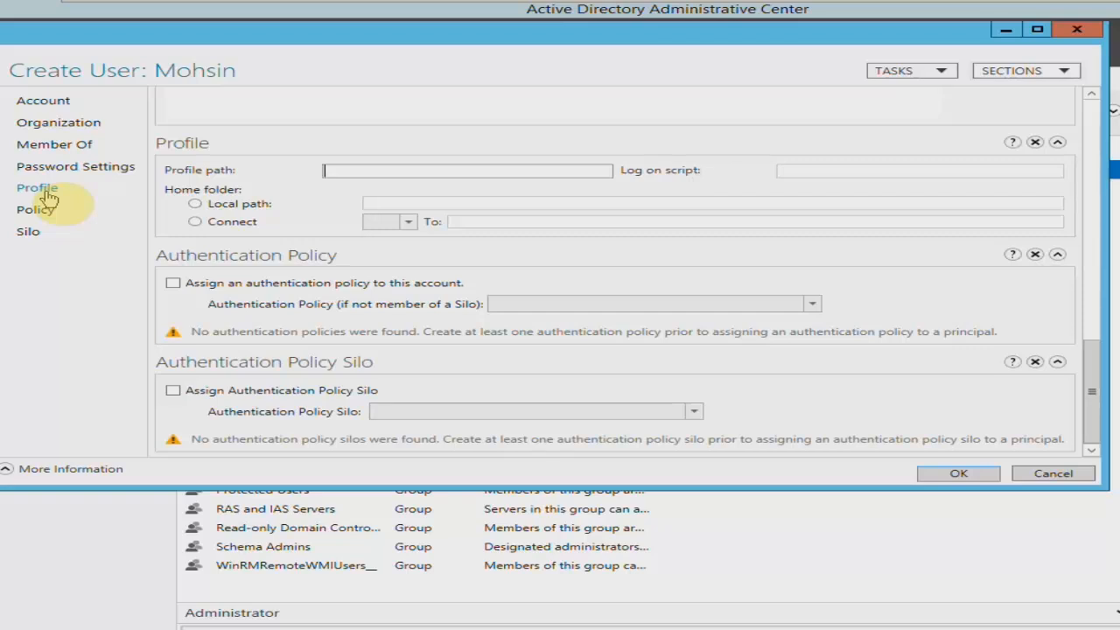
click(42, 103)
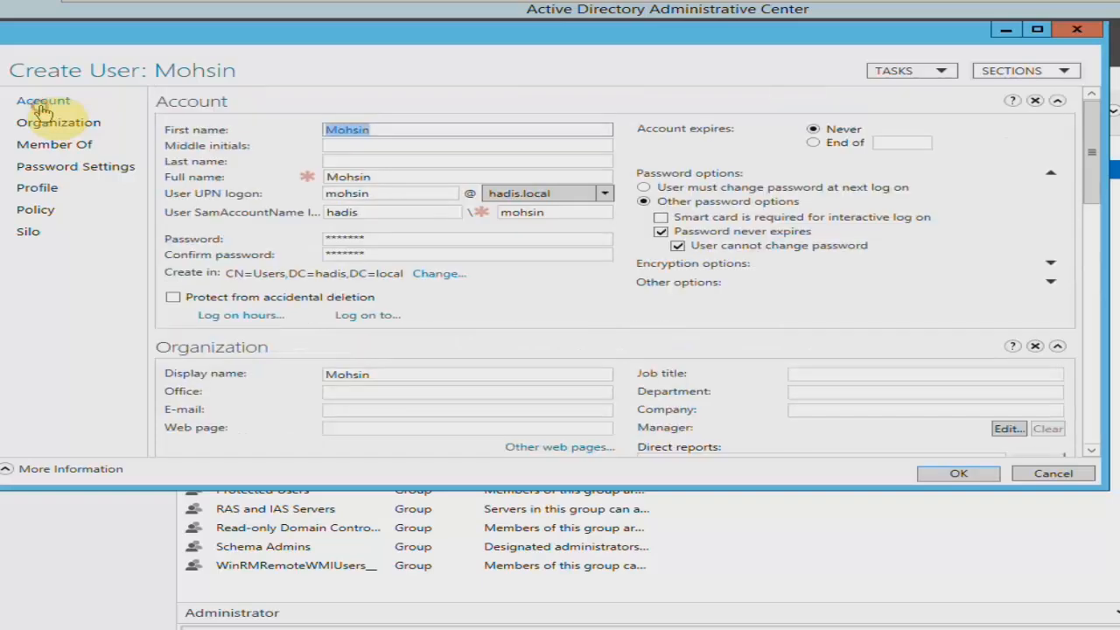
click(976, 482)
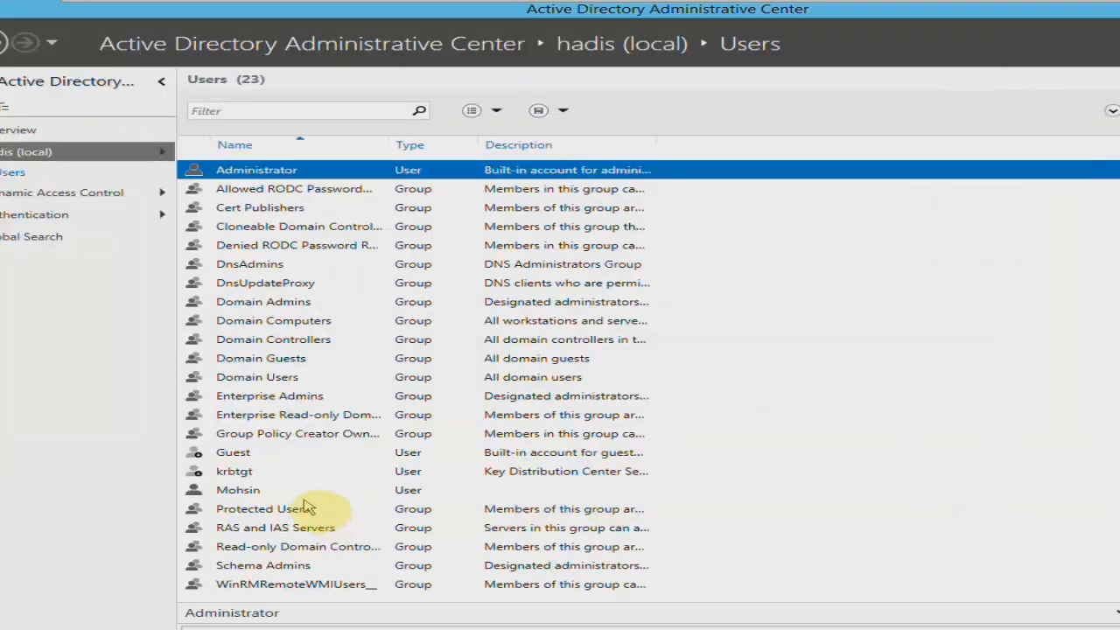
click(273, 492)
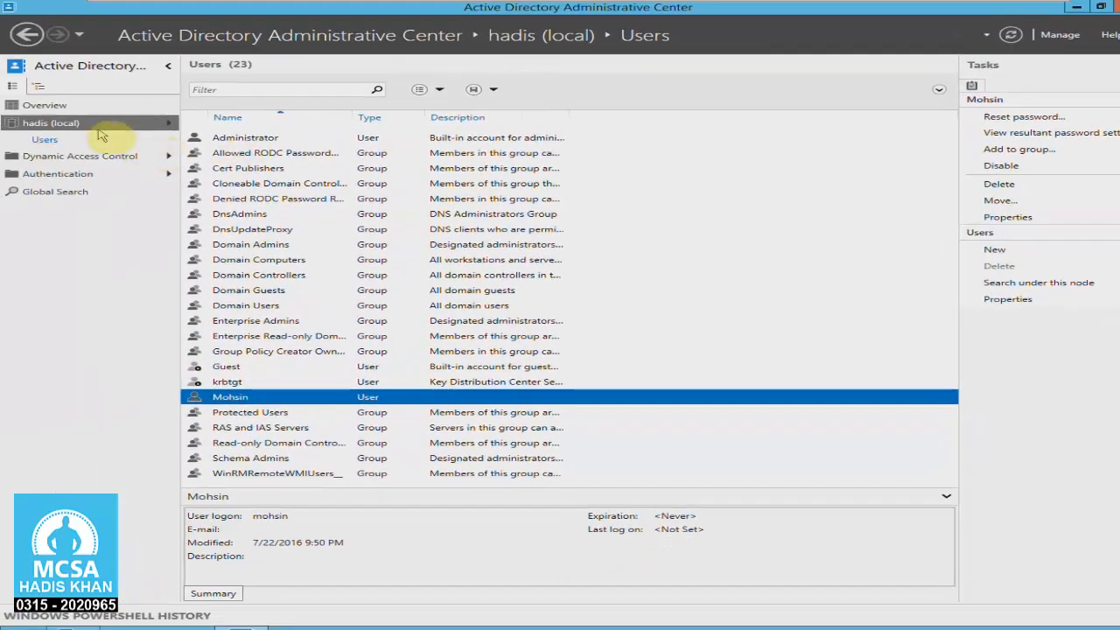
Start a new organizational unit under the hadis (local) domain and name it sales.
right_click(84, 130)
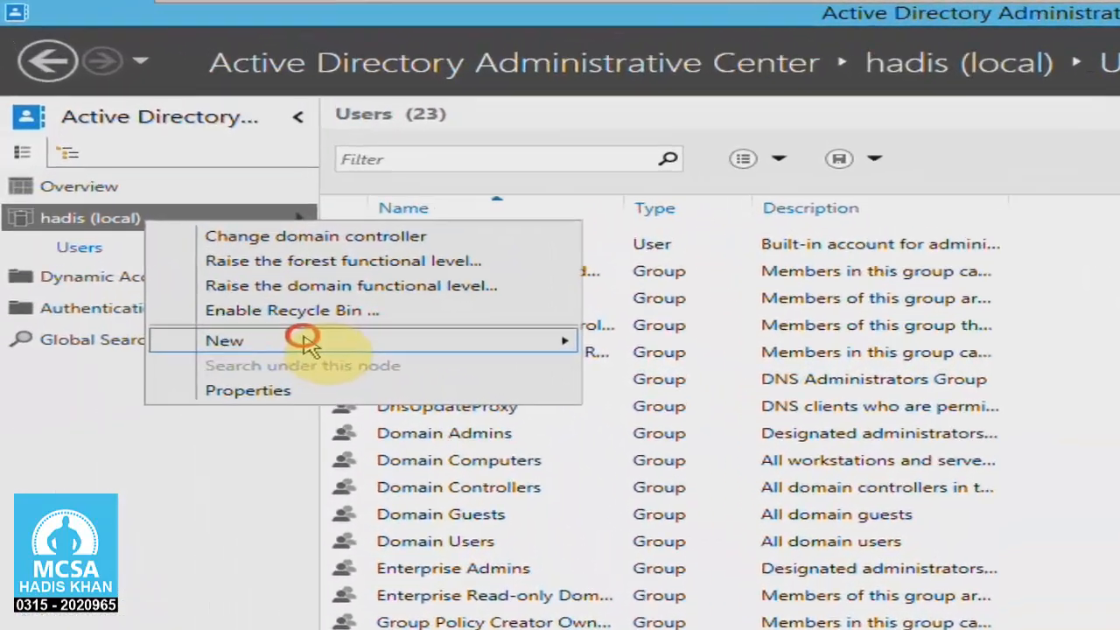
mouse_move(337, 341)
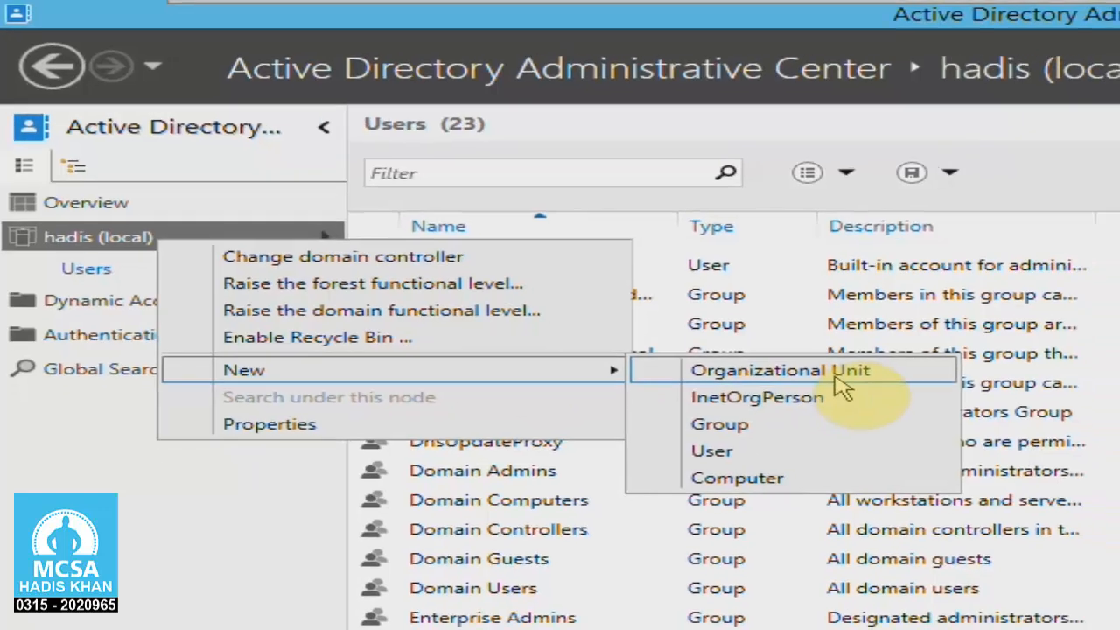
click(842, 385)
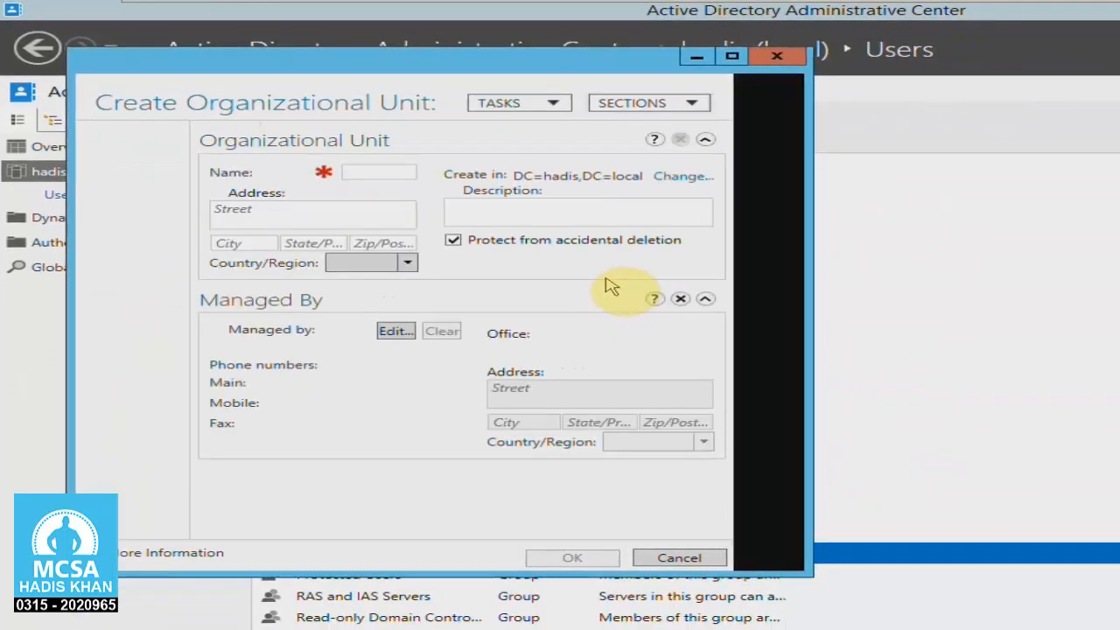
drag(812, 305, 1113, 332)
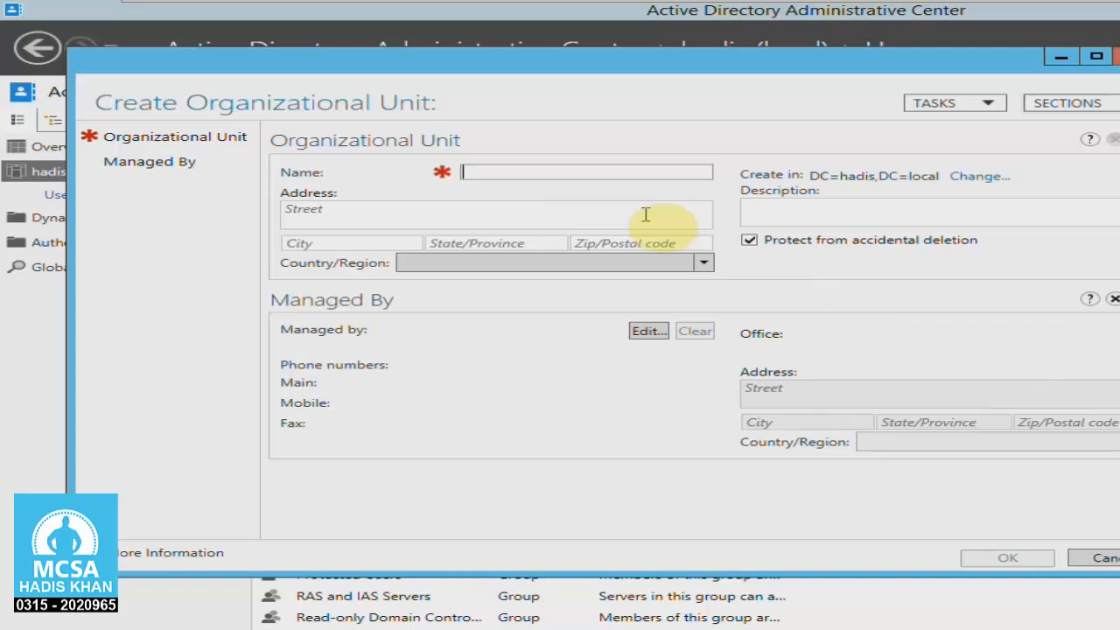
text(sal)
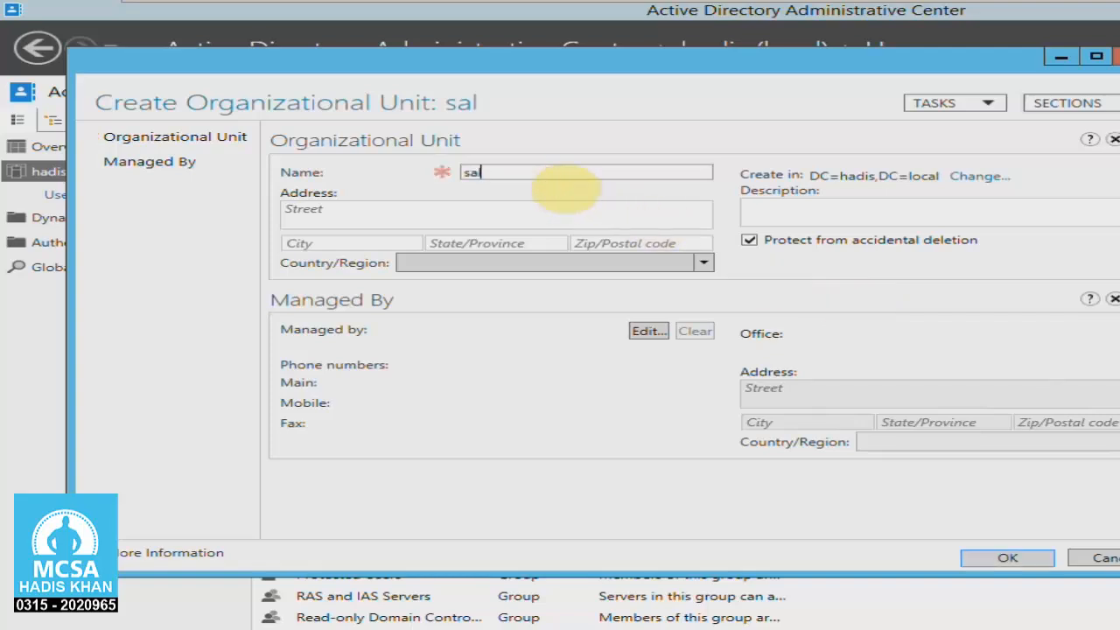
text(es)
Set the organizational unit's street address and city to Karachi and its country to Pakistan.
key(Tab)
text(K)
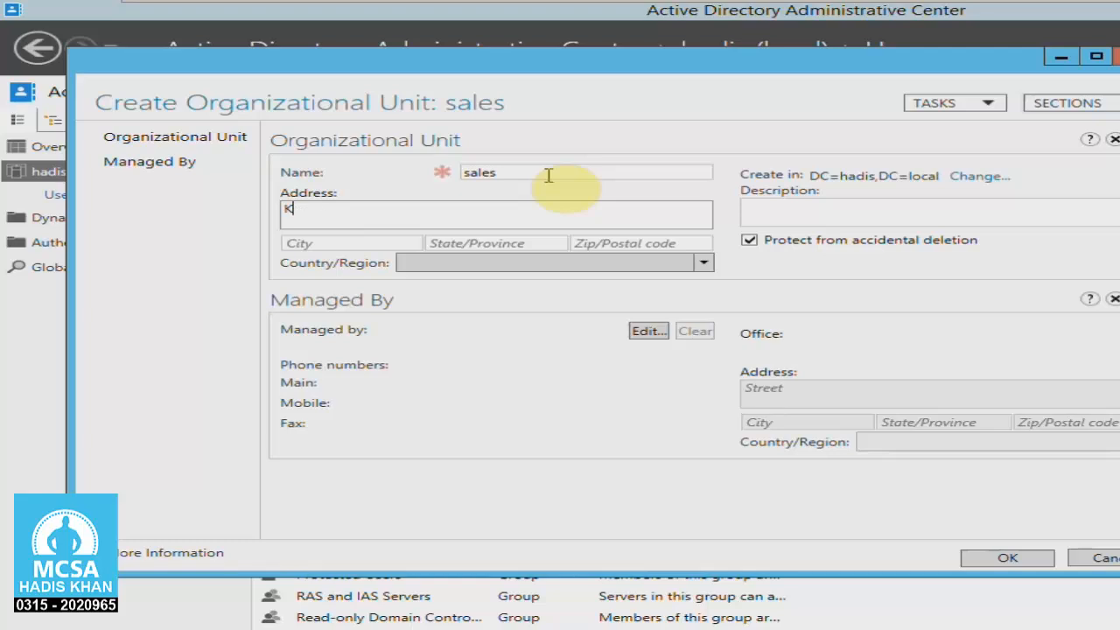
text(arachi)
key(Tab)
text(Karachi)
key(Tab)
key(Tab)
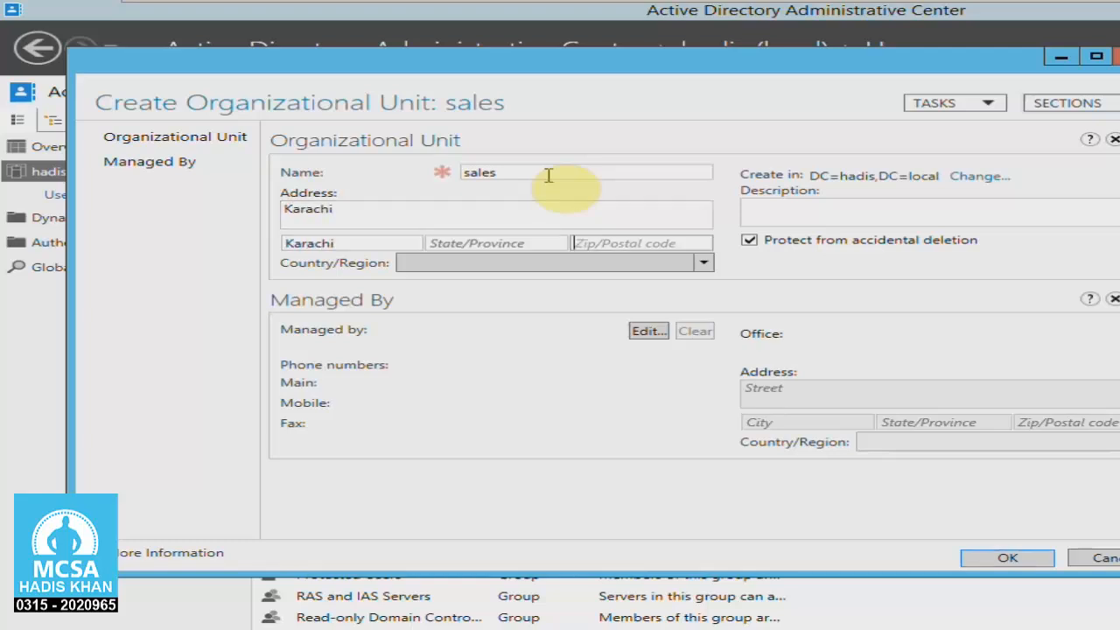
key(Tab)
key(p)
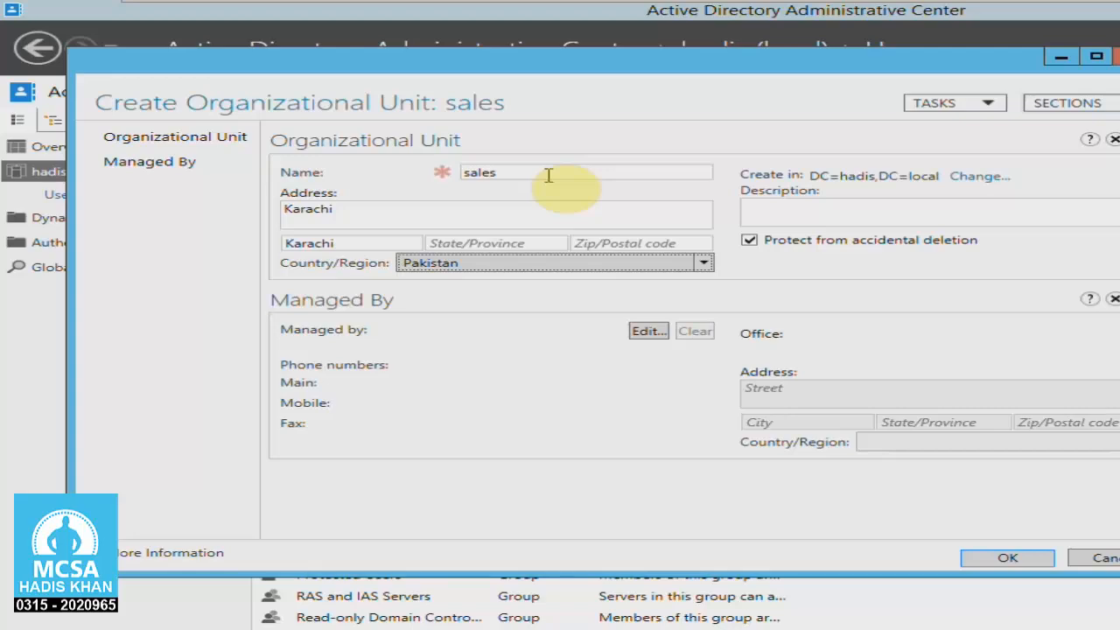
Finish creating the sales organizational unit and open it from the hadis (local) domain.
click(1007, 557)
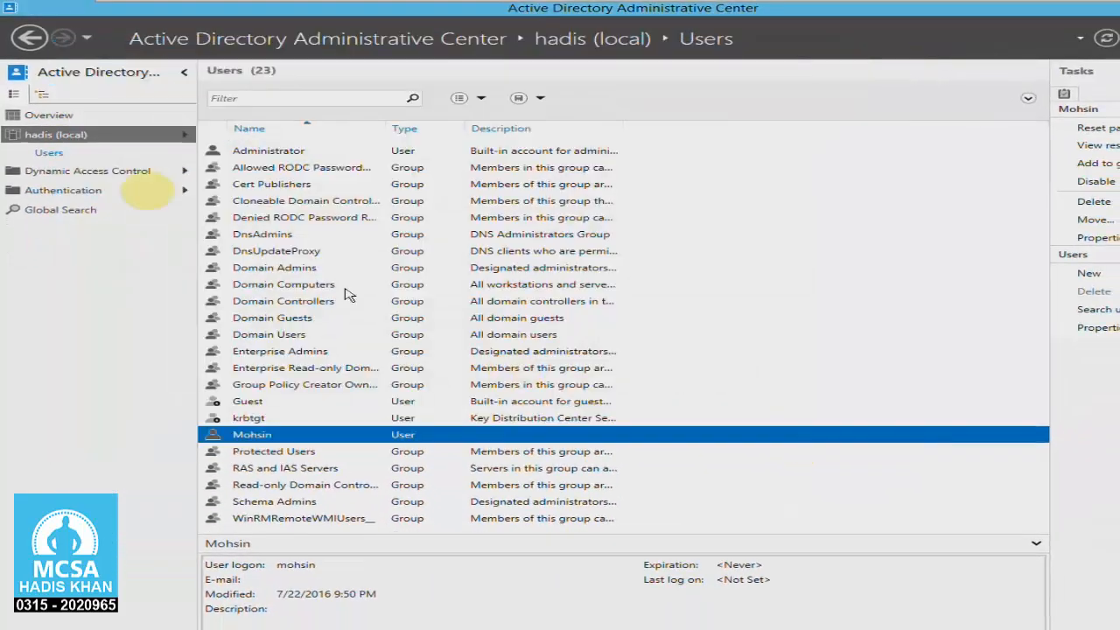
click(57, 136)
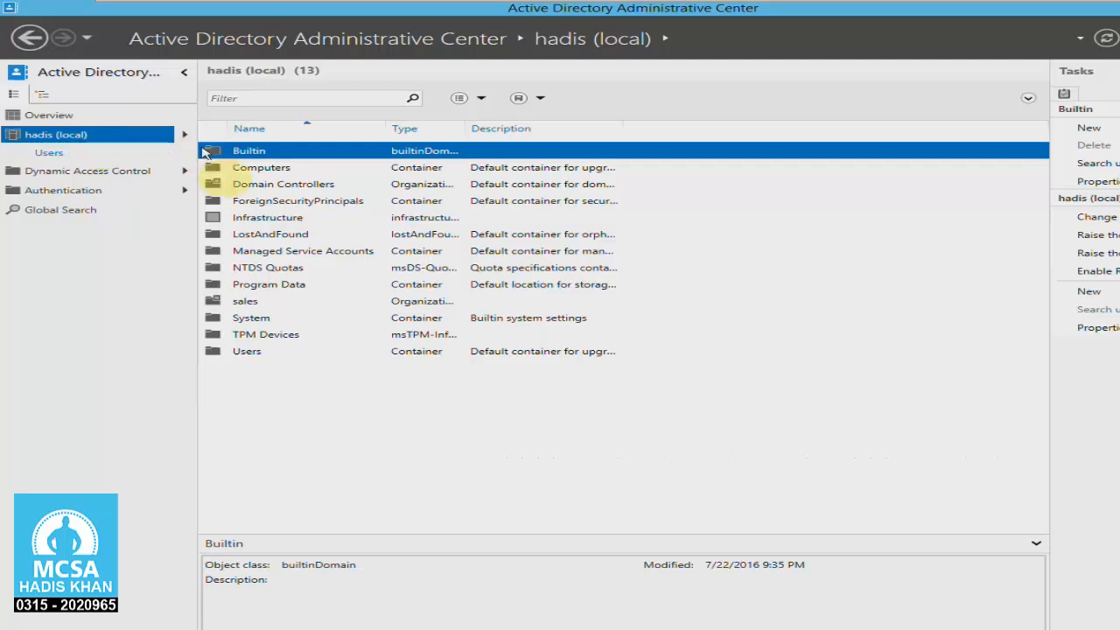
double_click(263, 303)
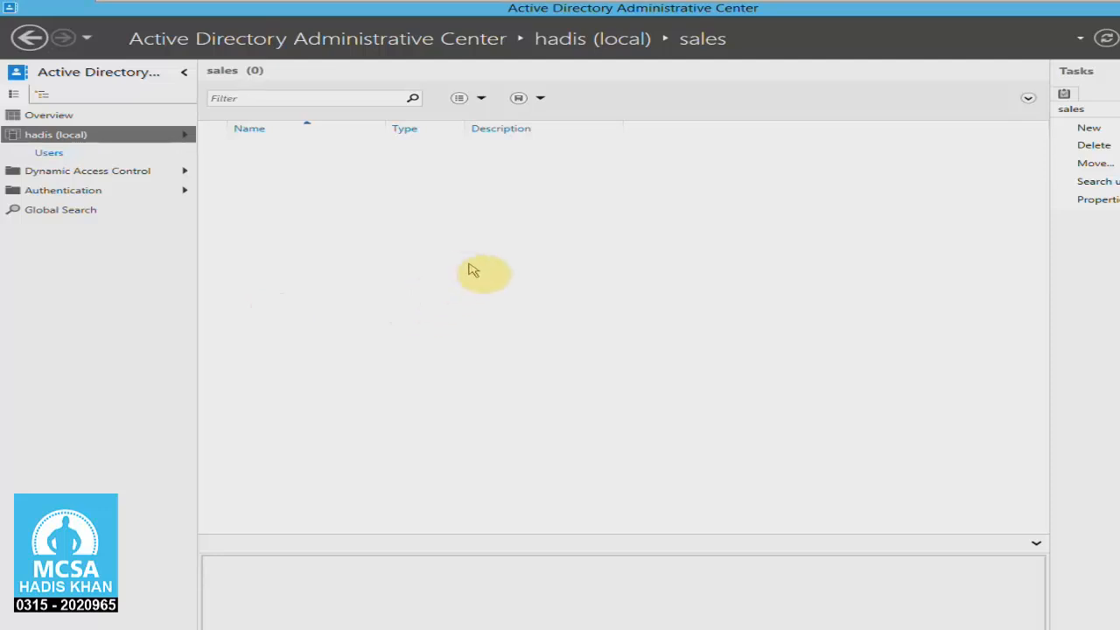
Start a new organizational unit inside sales and name it salesII.
click(1085, 131)
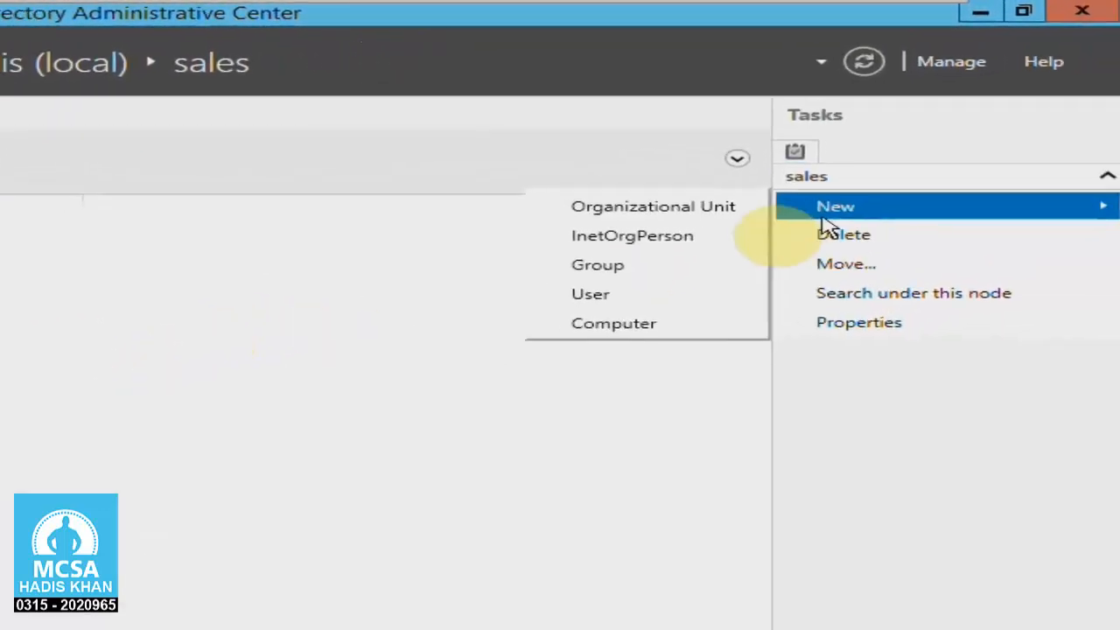
click(730, 208)
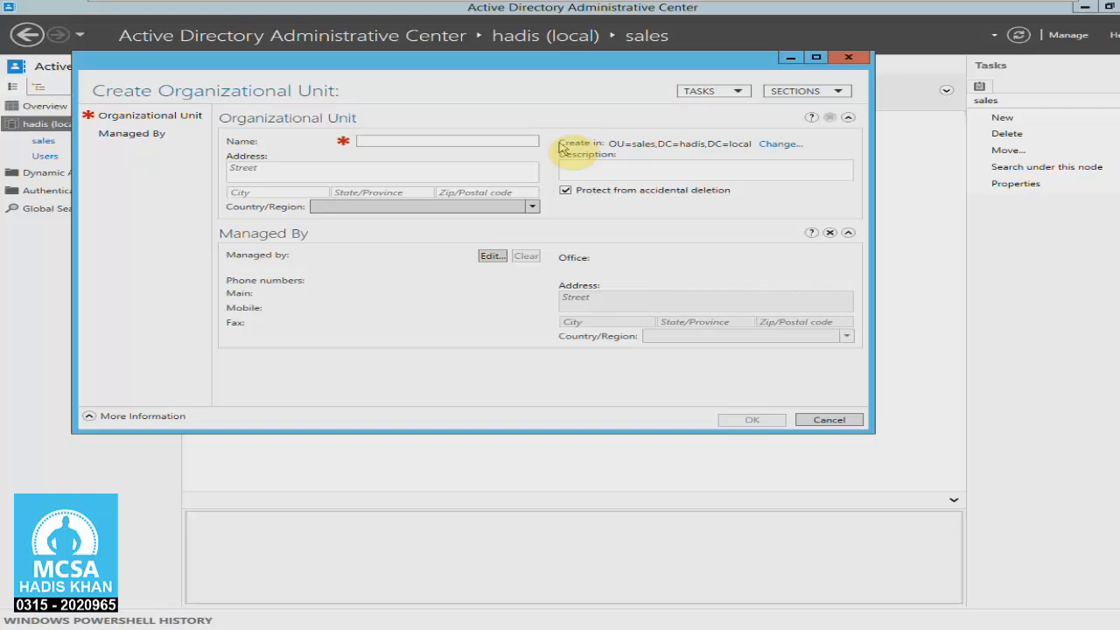
click(512, 140)
text(salesII)
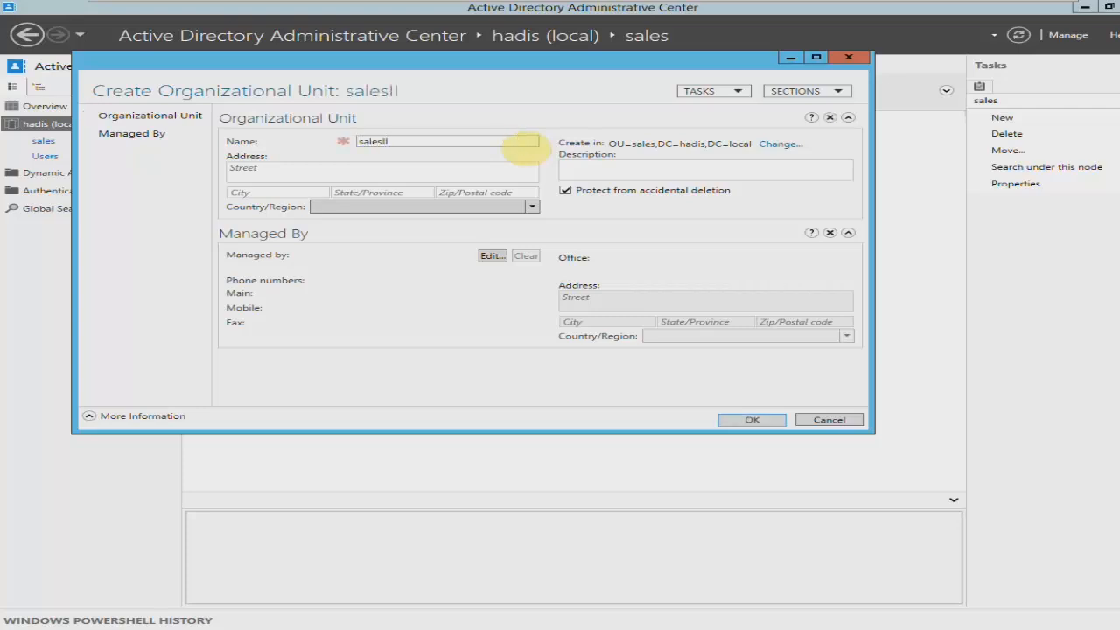
Set the salesII unit's street address and city to karachi and its country to Pakistan.
key(Tab)
text(karachi)
key(Tab)
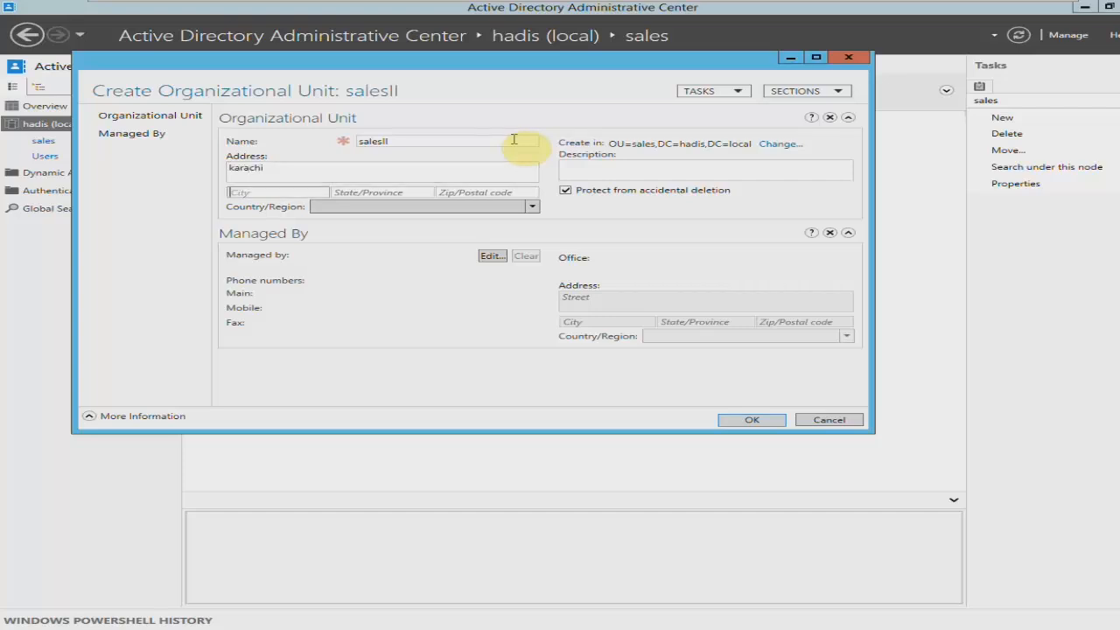
text(karachi)
key(Tab)
key(Tab)
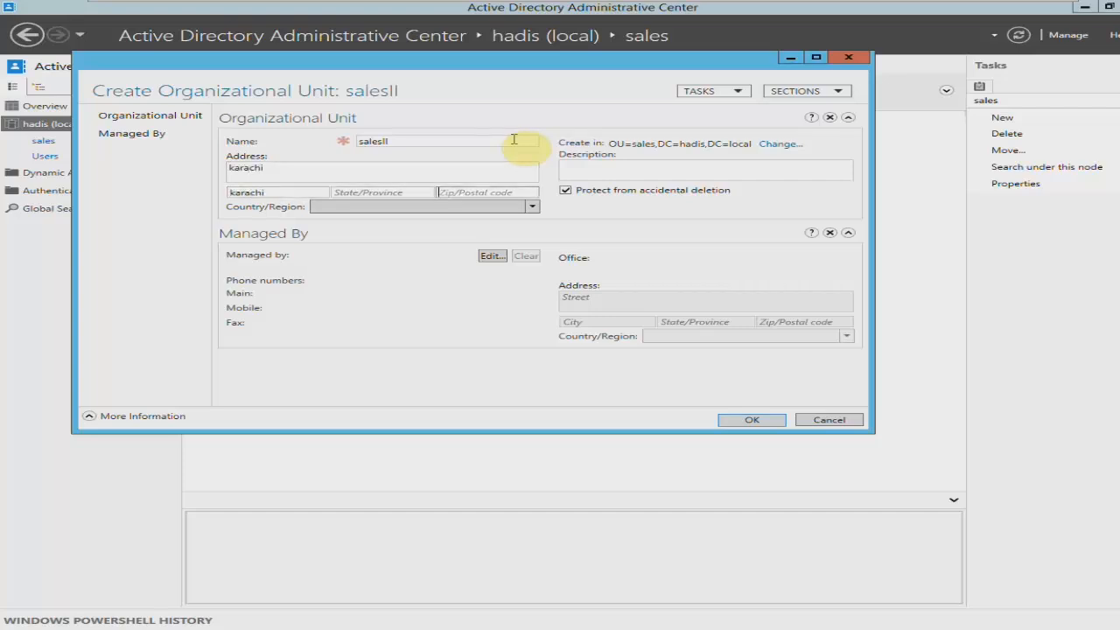
key(Tab)
key(p)
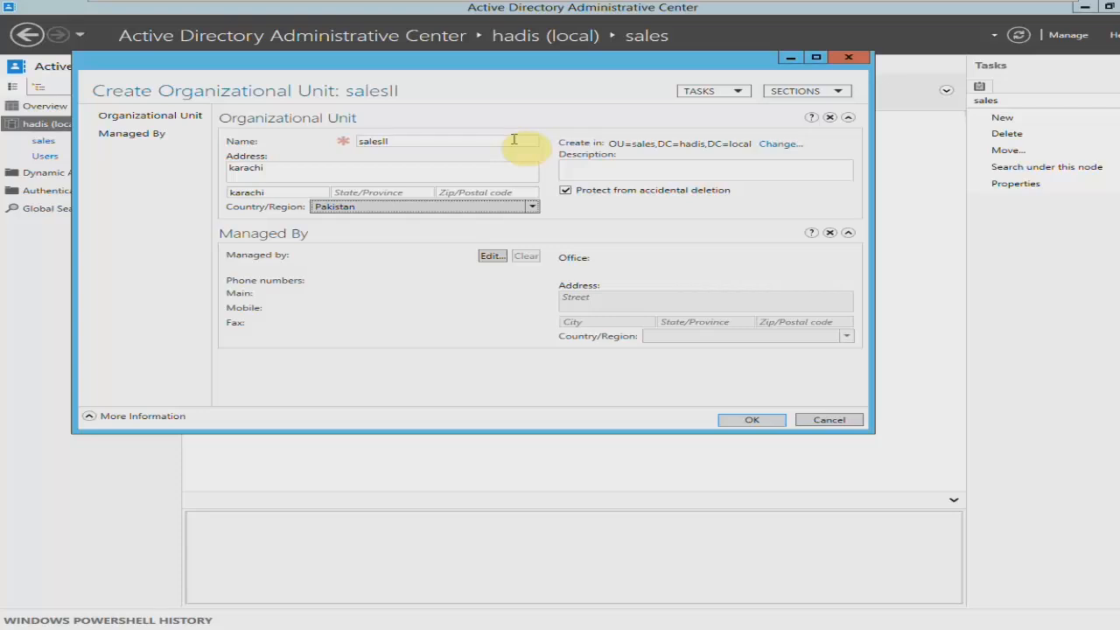
click(531, 206)
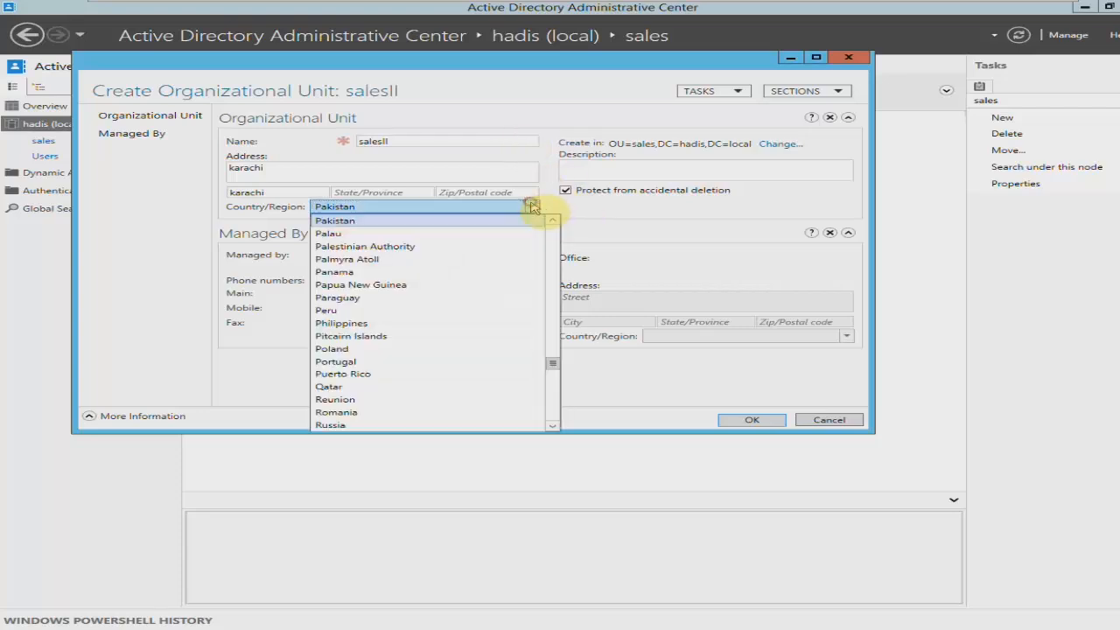
click(469, 220)
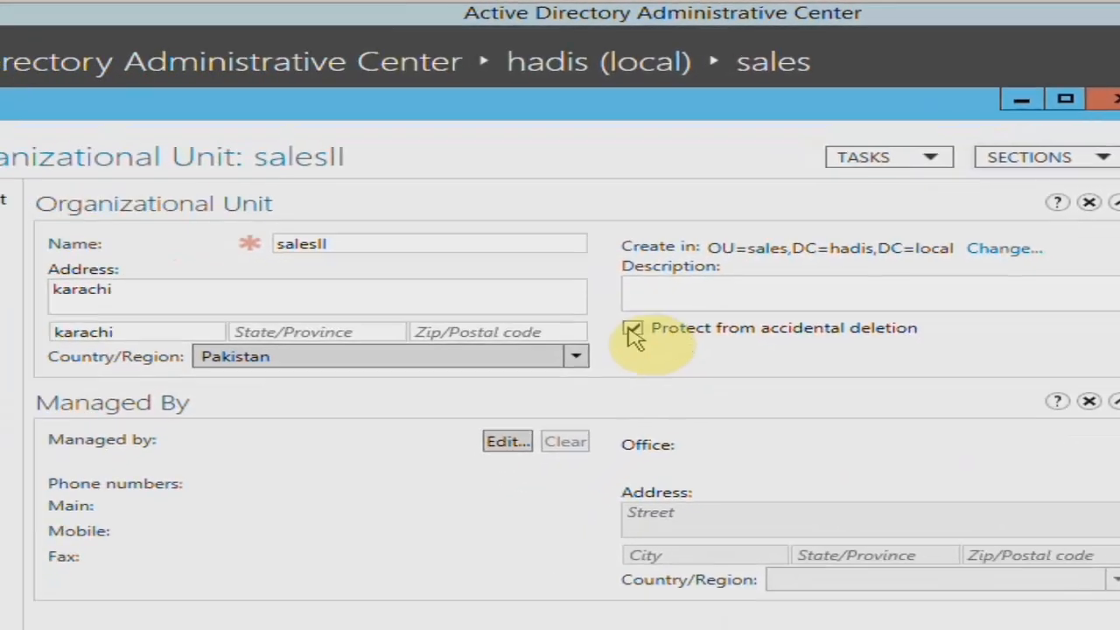
Turn off protection from accidental deletion for salesII and finish creating the organizational unit.
click(533, 394)
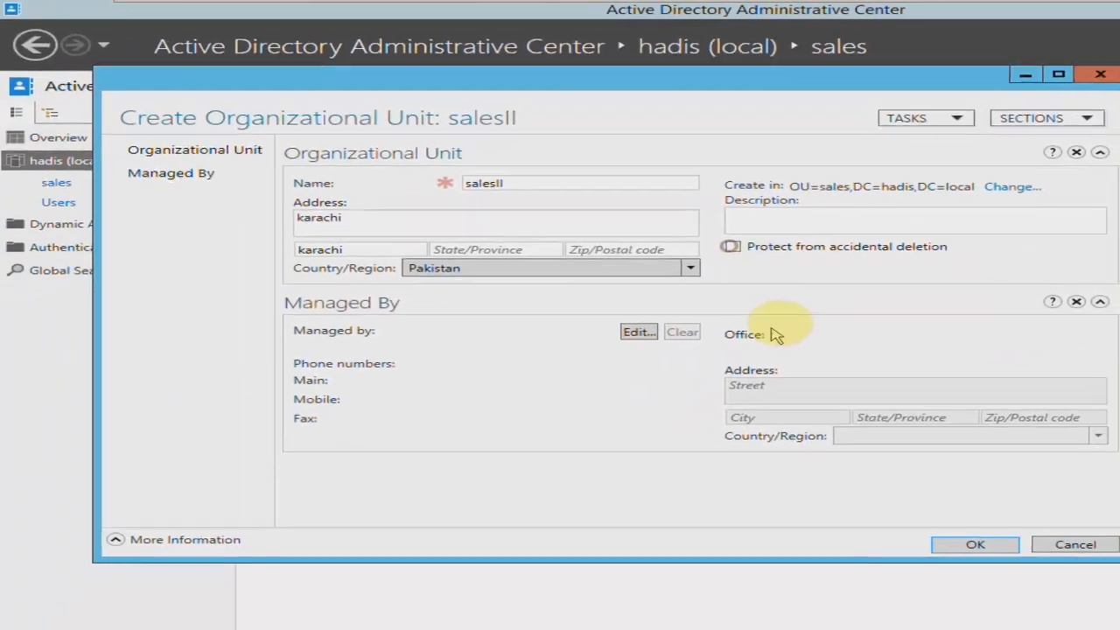
click(833, 468)
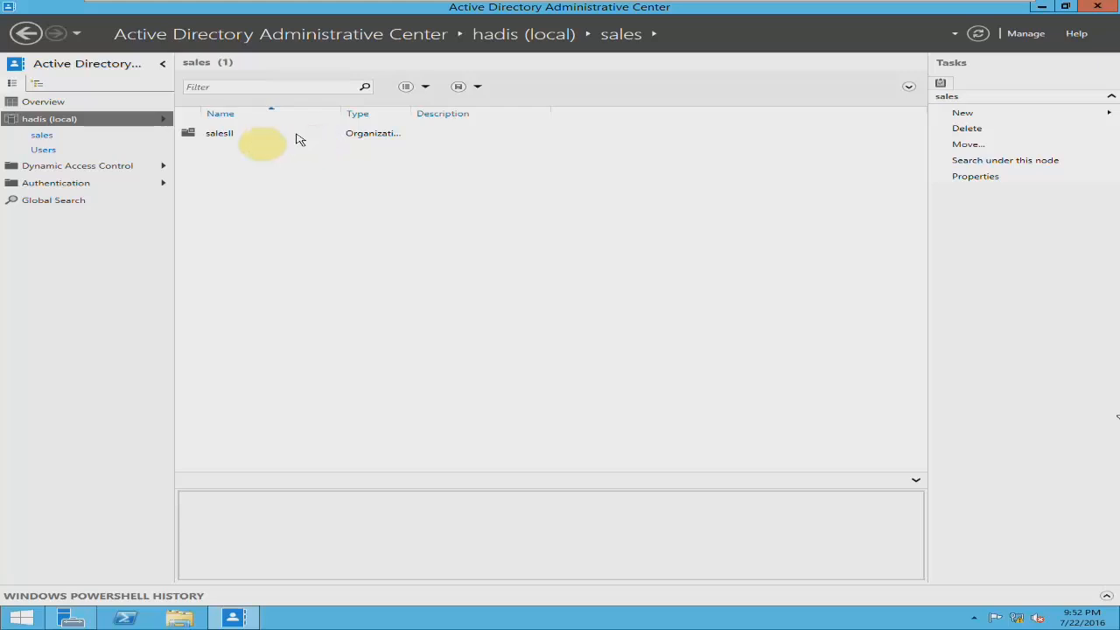
In the properties of the sales organizational unit under hadis (local), turn off protection from accidental deletion and save the change.
click(93, 121)
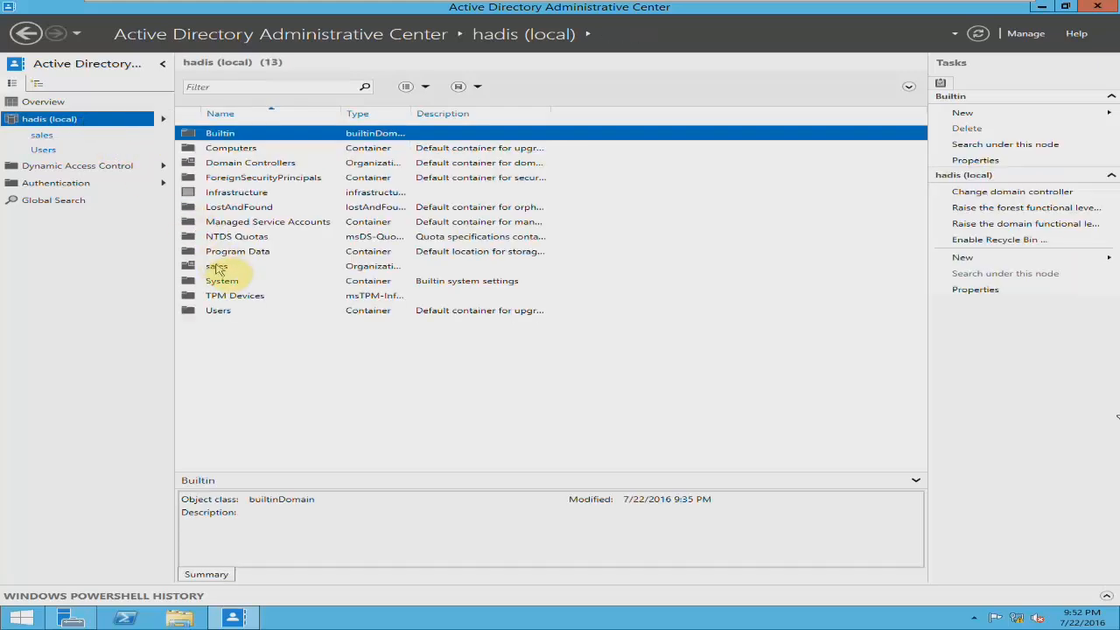
right_click(219, 268)
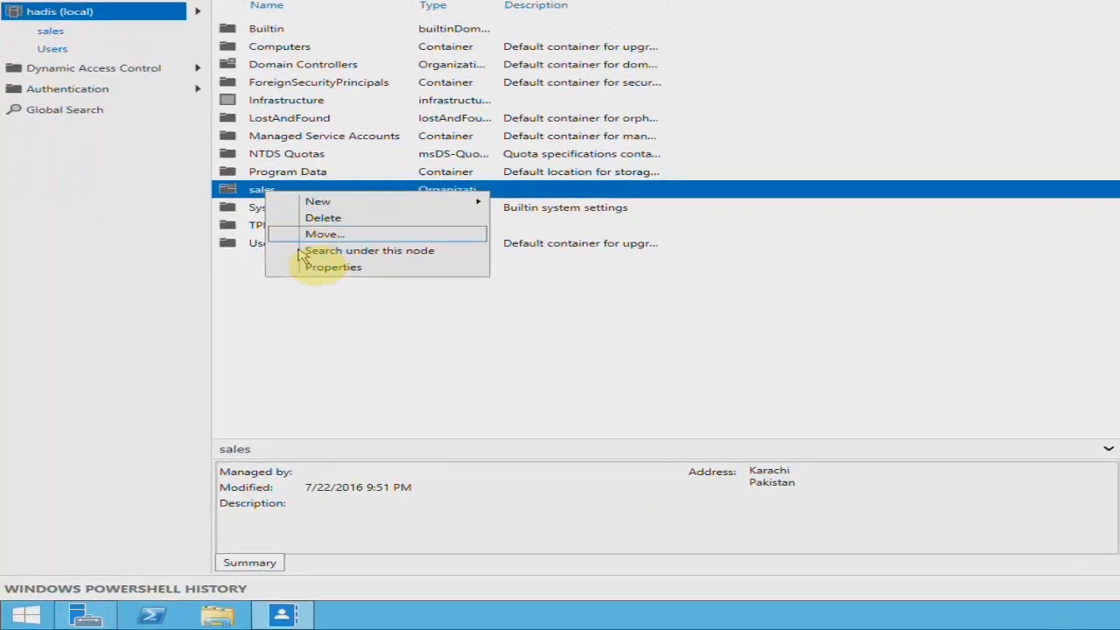
click(278, 326)
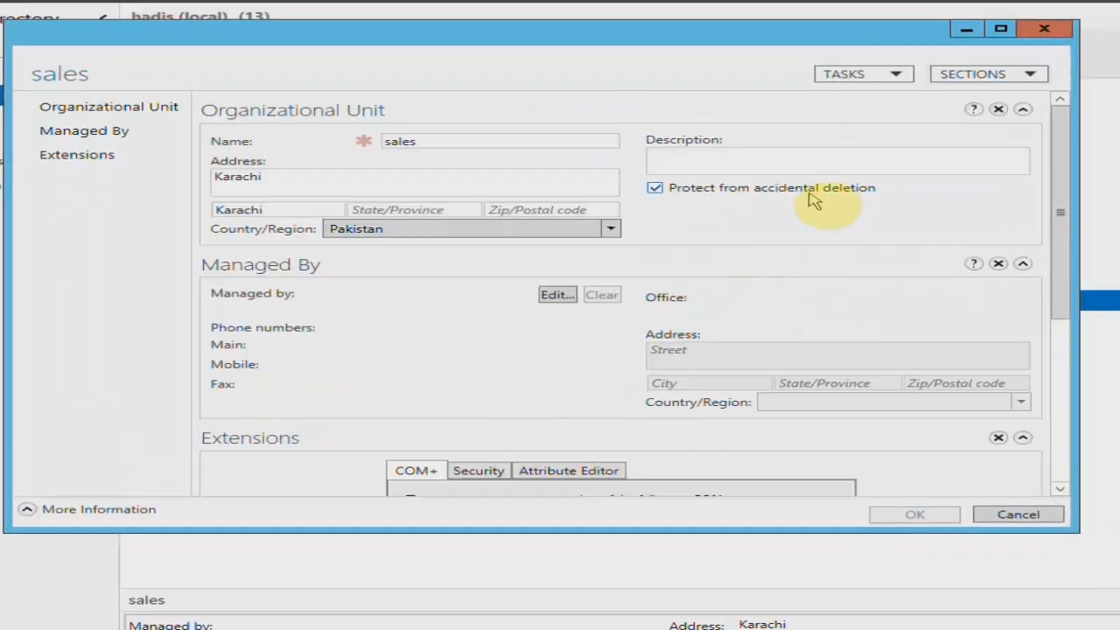
click(813, 198)
click(920, 515)
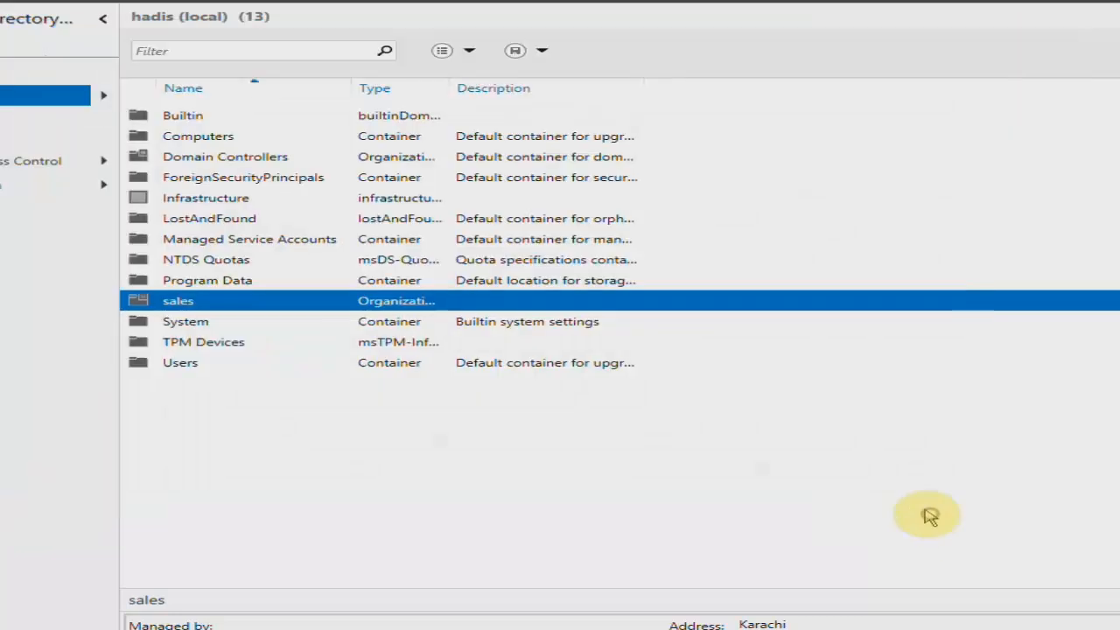
Look inside the sales organizational unit, return to the hadis (local) domain and select sales.
double_click(201, 306)
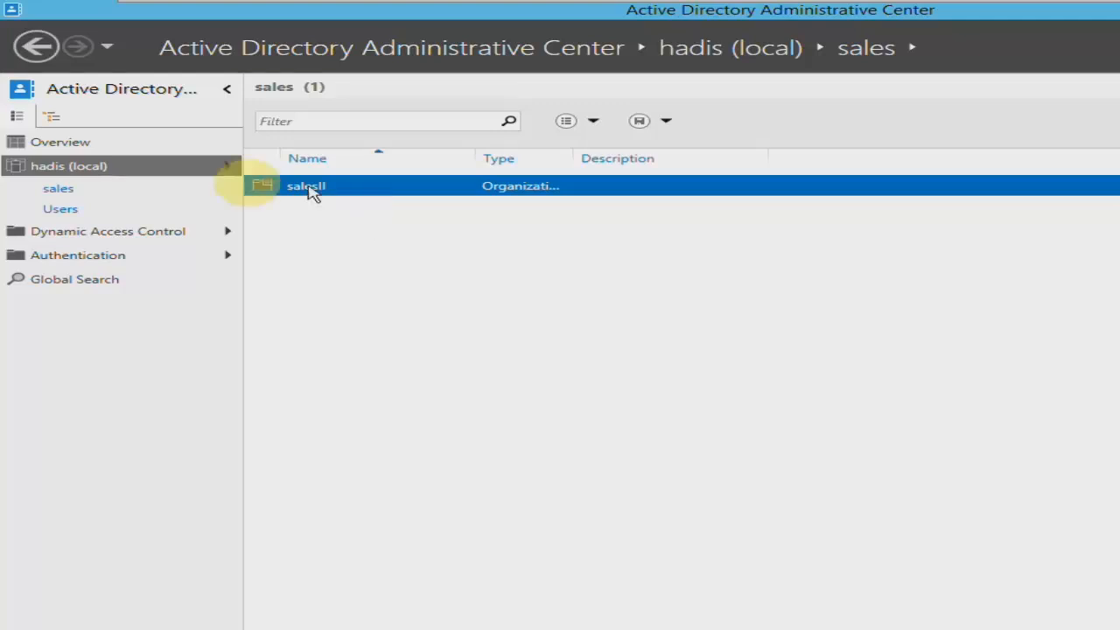
click(100, 166)
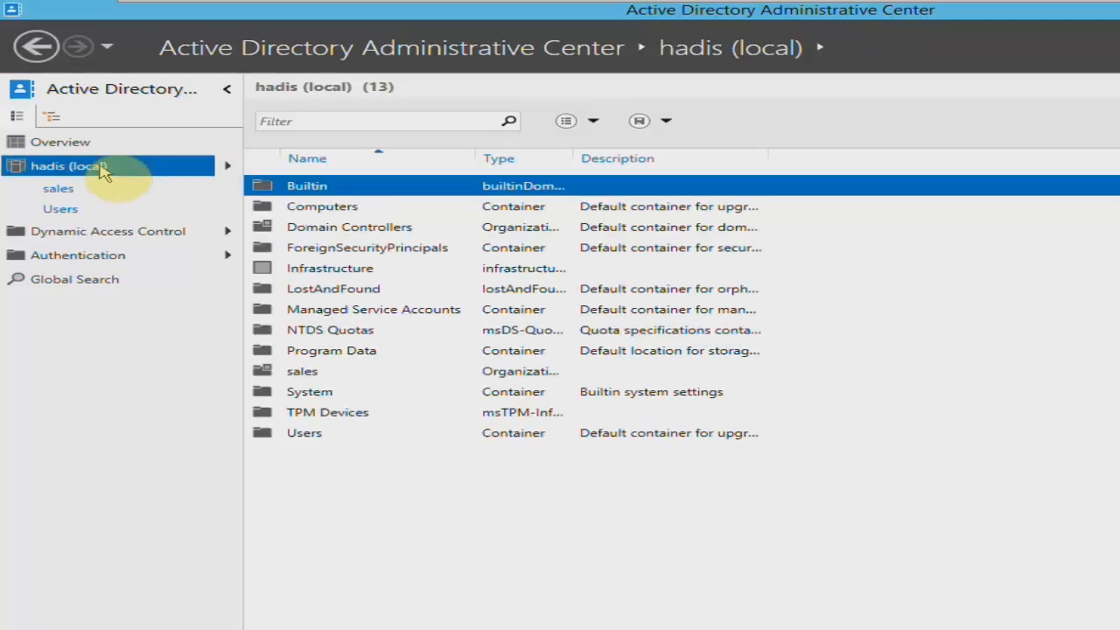
click(303, 375)
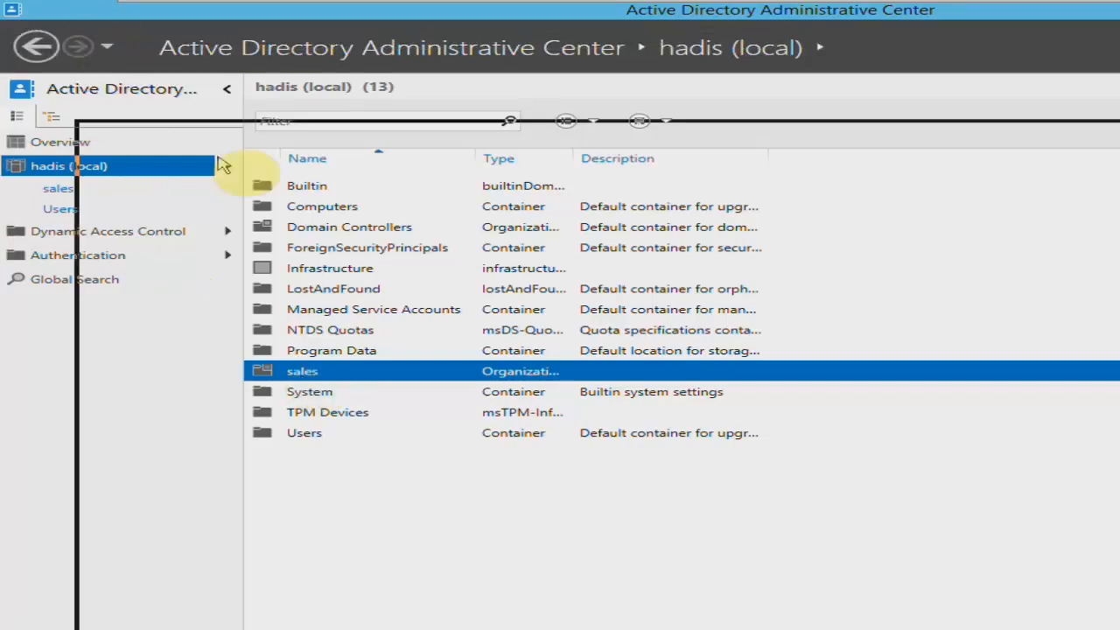
Switch to Server Manager and open Active Directory Users and Computers.
drag(218, 158, 227, 161)
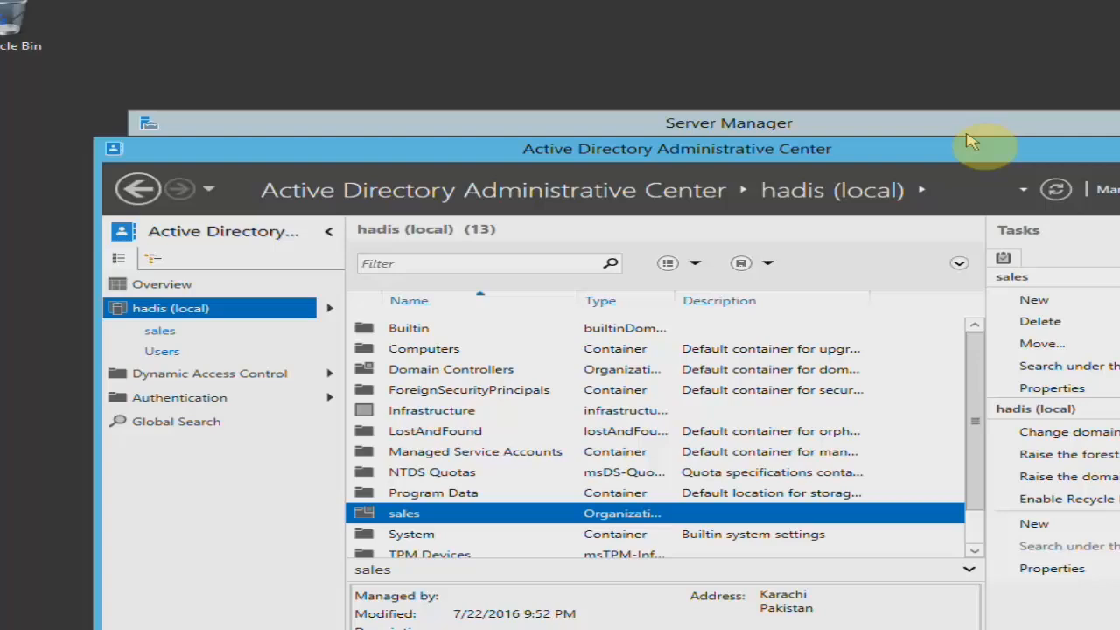
click(1003, 136)
click(993, 125)
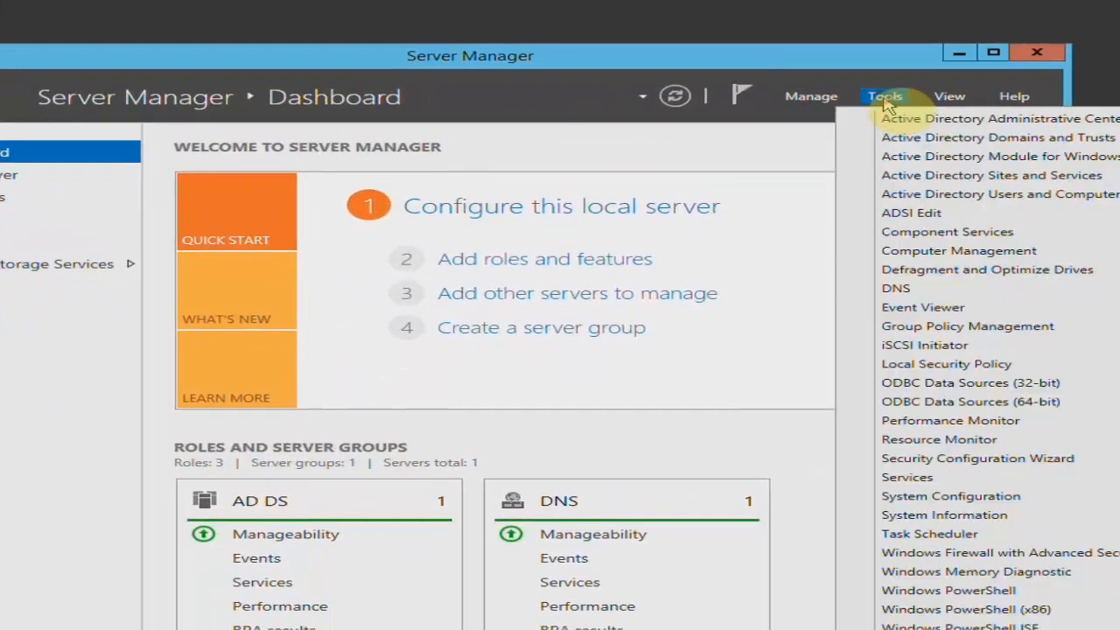
click(919, 194)
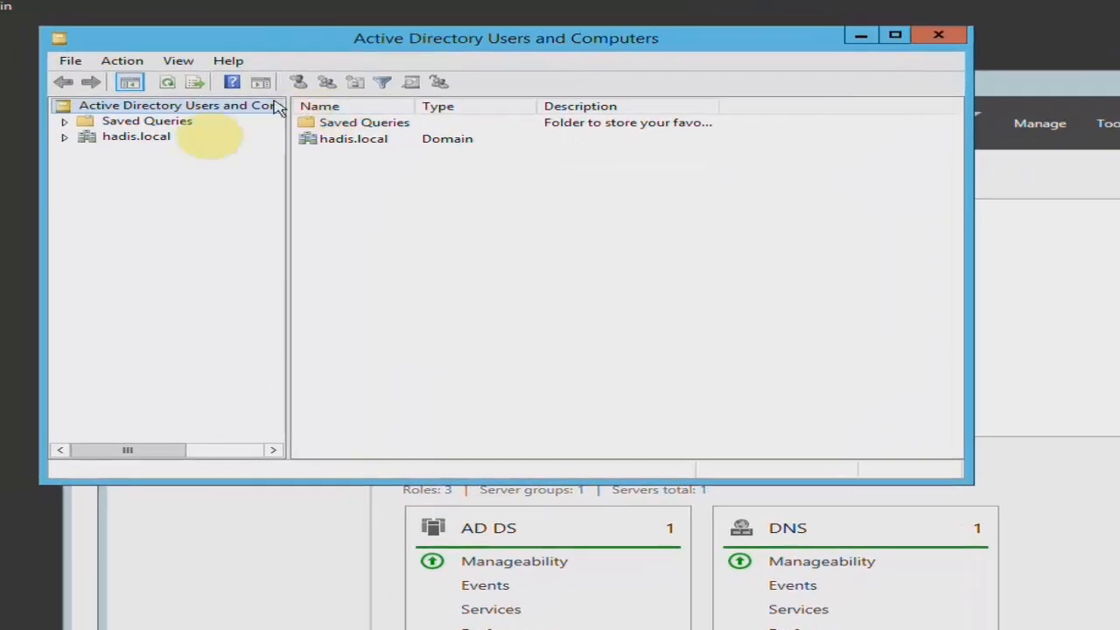
Expand the hadis.local domain and inspect the contents of the sales and salesII organizational units.
click(64, 137)
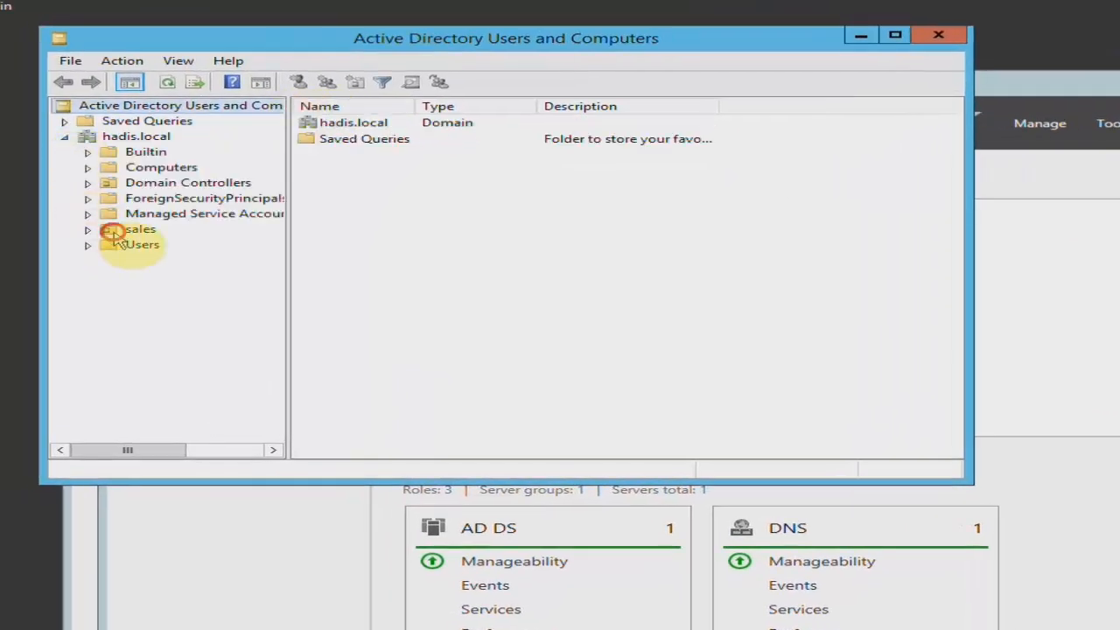
click(88, 231)
click(114, 247)
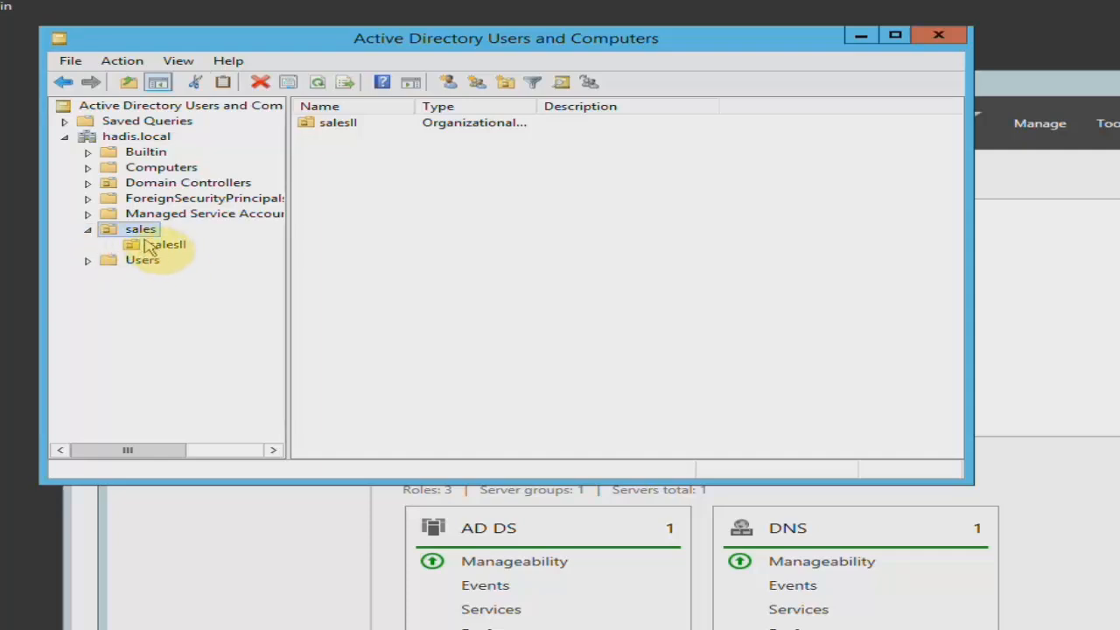
click(171, 246)
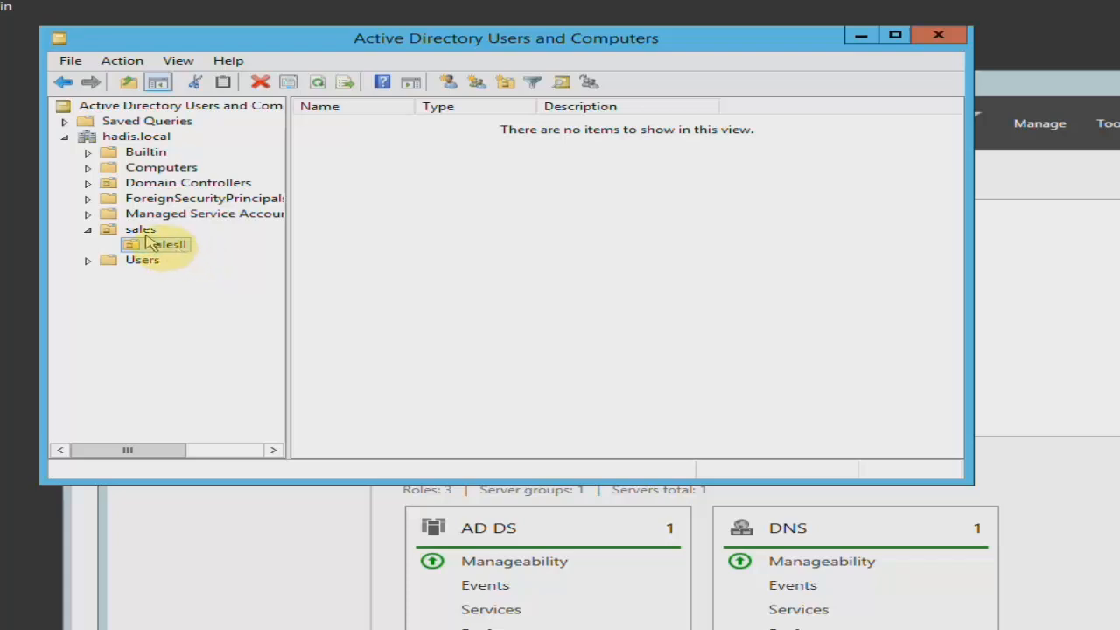
click(142, 231)
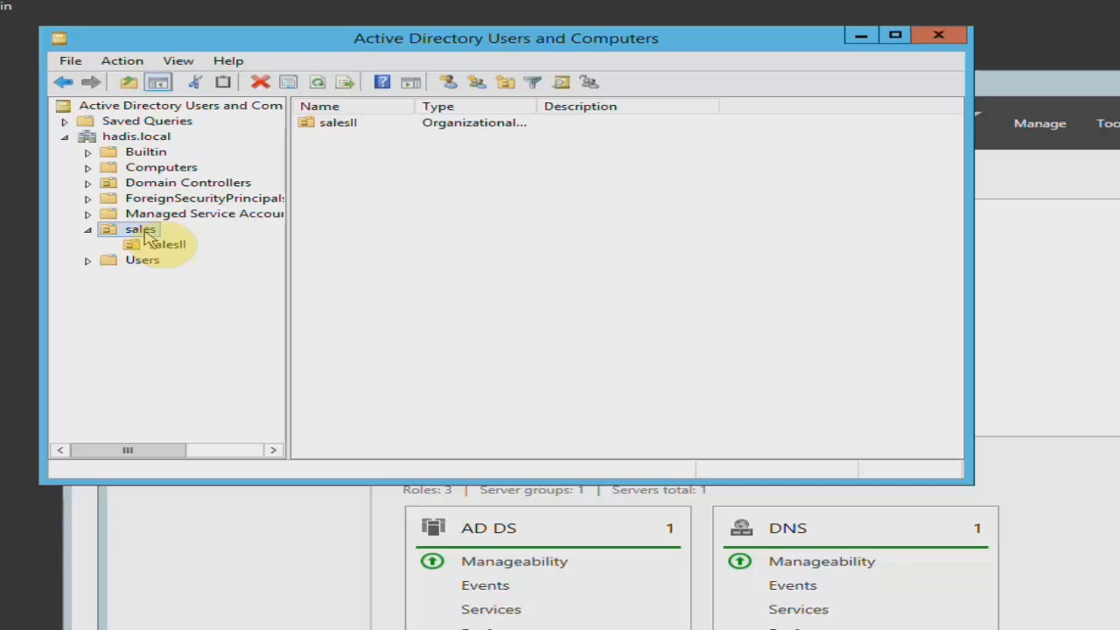
Locate the newly created user account in the Users container, and close Active Directory Users and Computers.
click(147, 260)
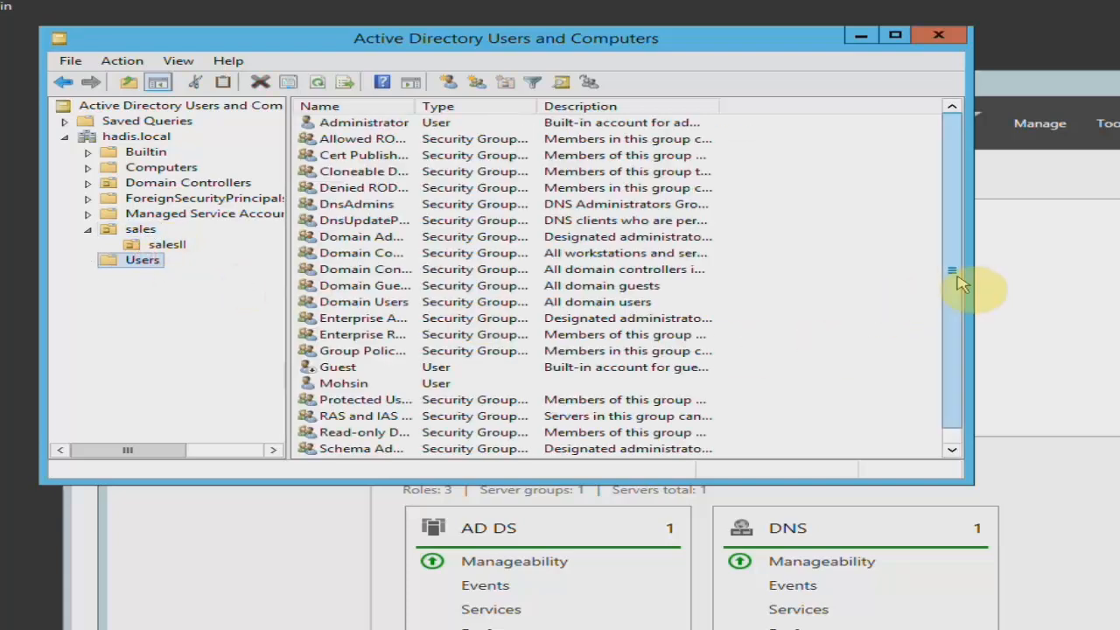
click(345, 390)
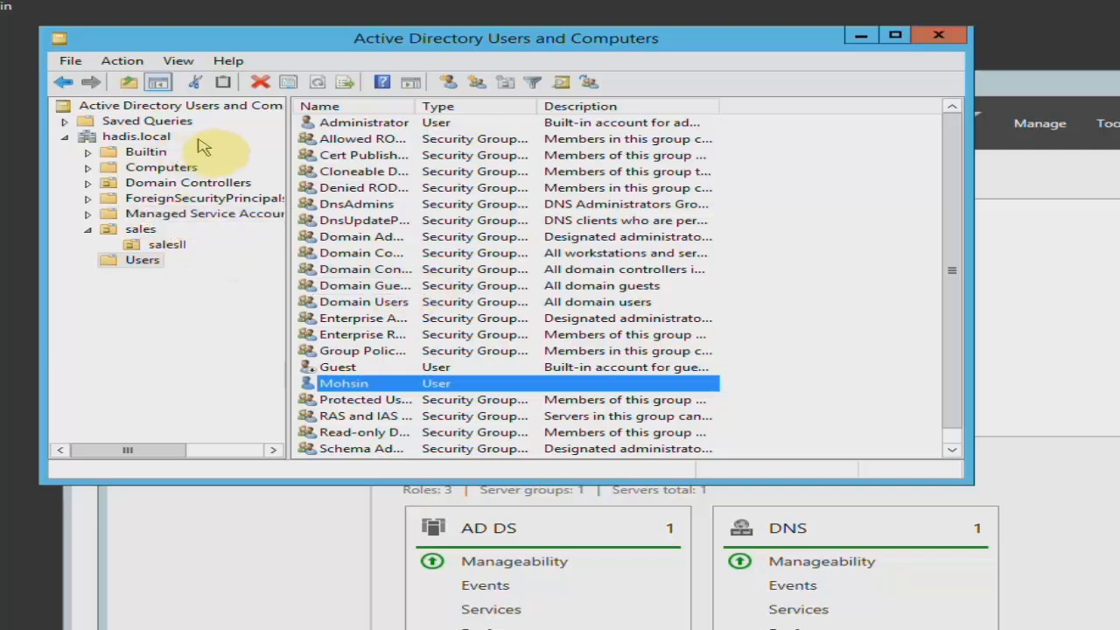
click(934, 43)
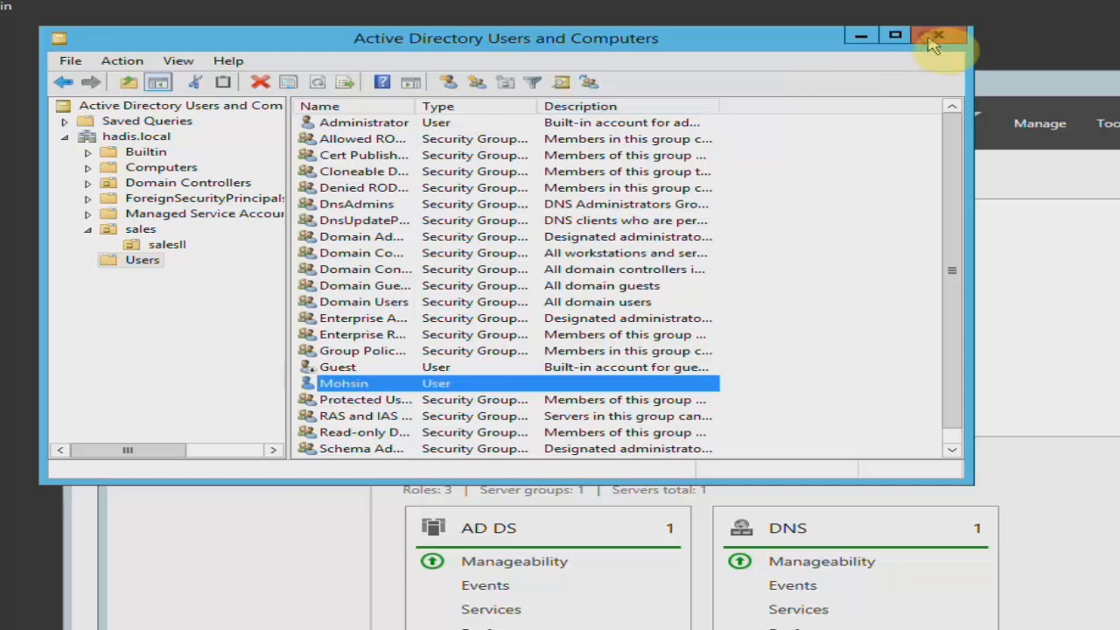
Switch back to Active Directory Administrative Center and maximize its window.
click(87, 107)
click(337, 110)
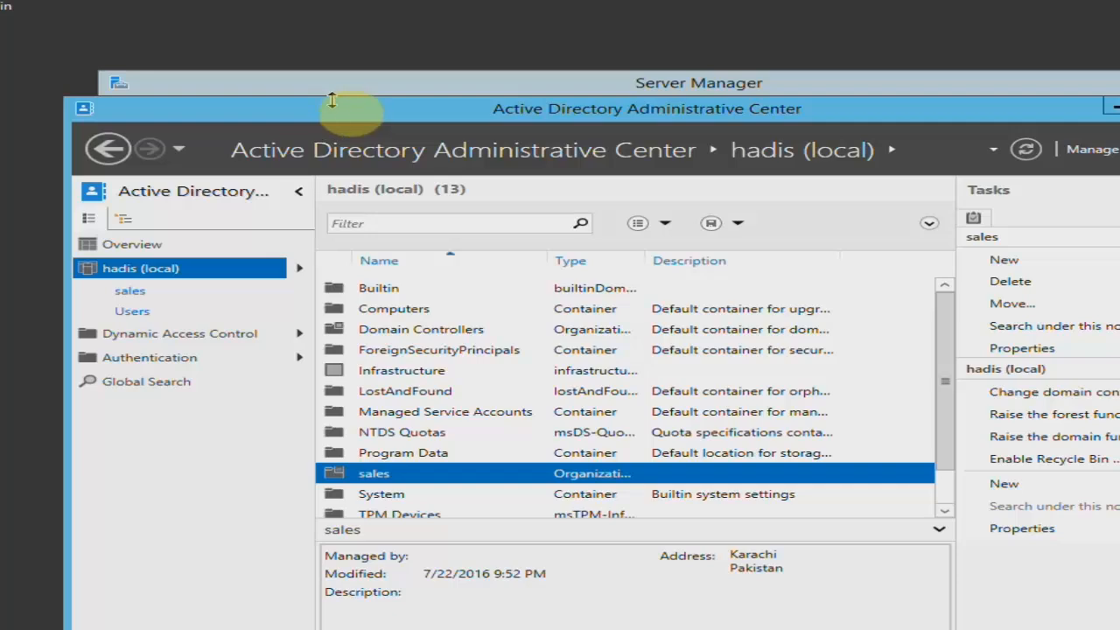
double_click(348, 112)
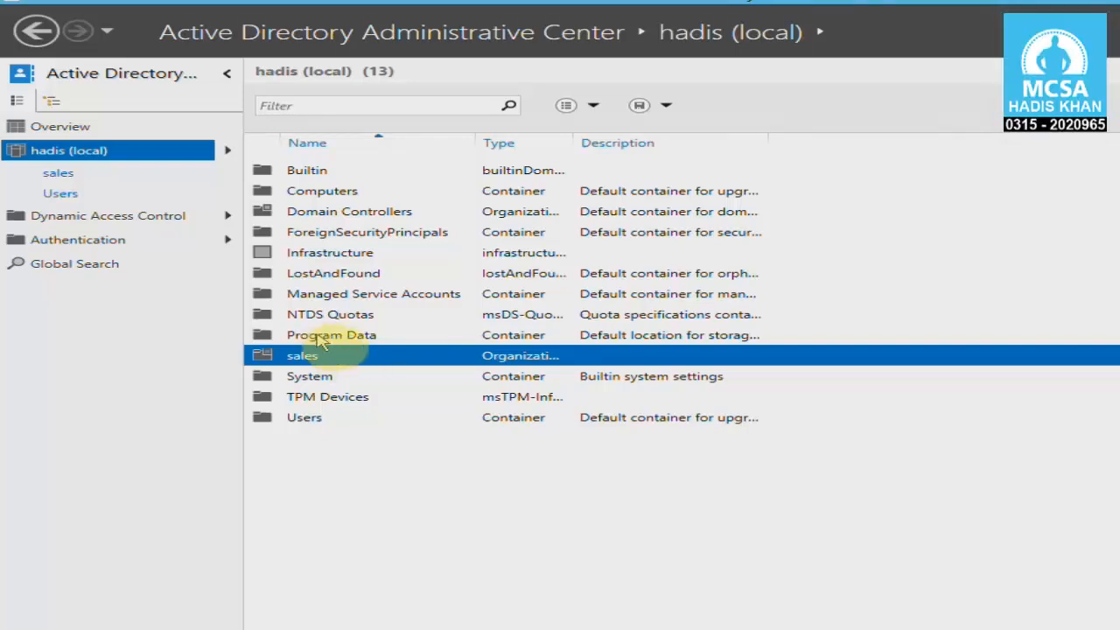
Switch to the Windows 7 virtual machine and return to the Windows Server 2012 one.
click(466, 10)
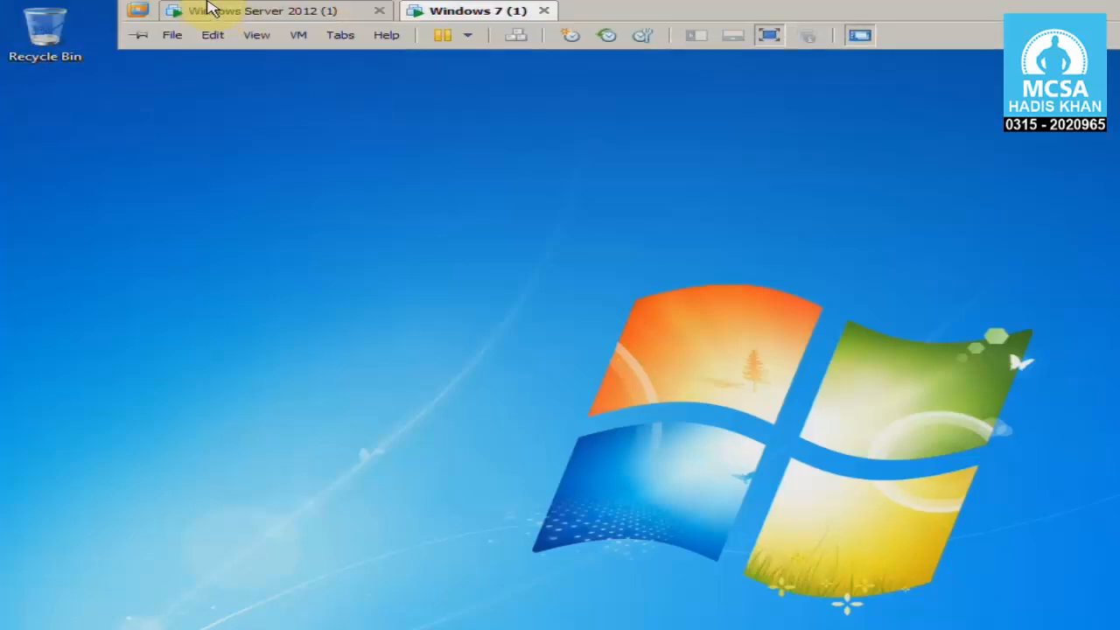
click(225, 9)
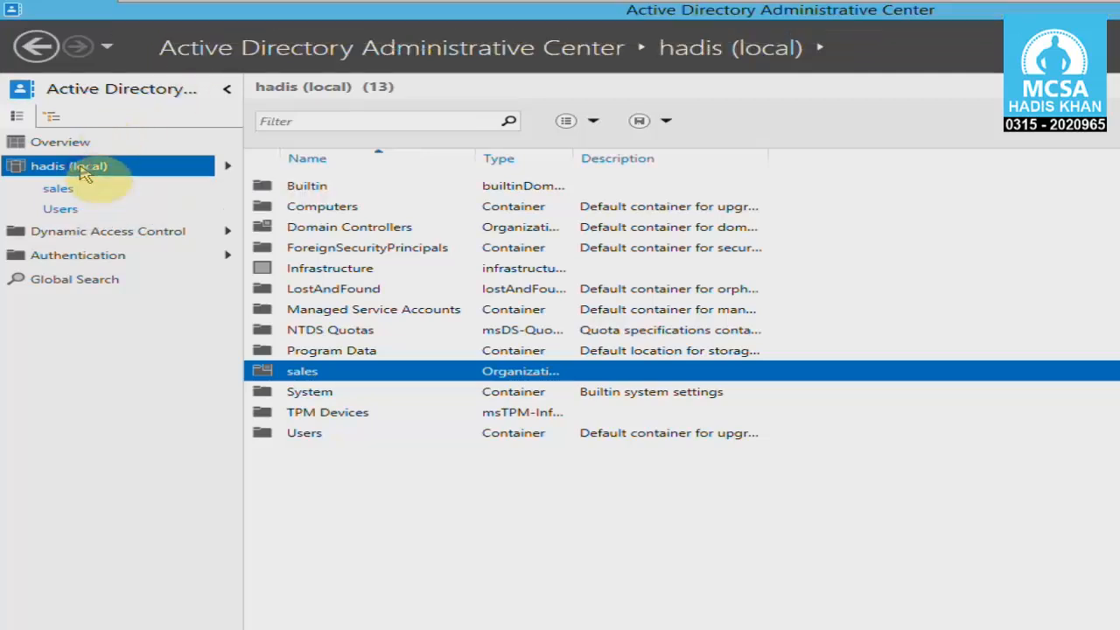
Check the forest functional level of the hadis (local) domain, and close the dialog without changes.
right_click(81, 170)
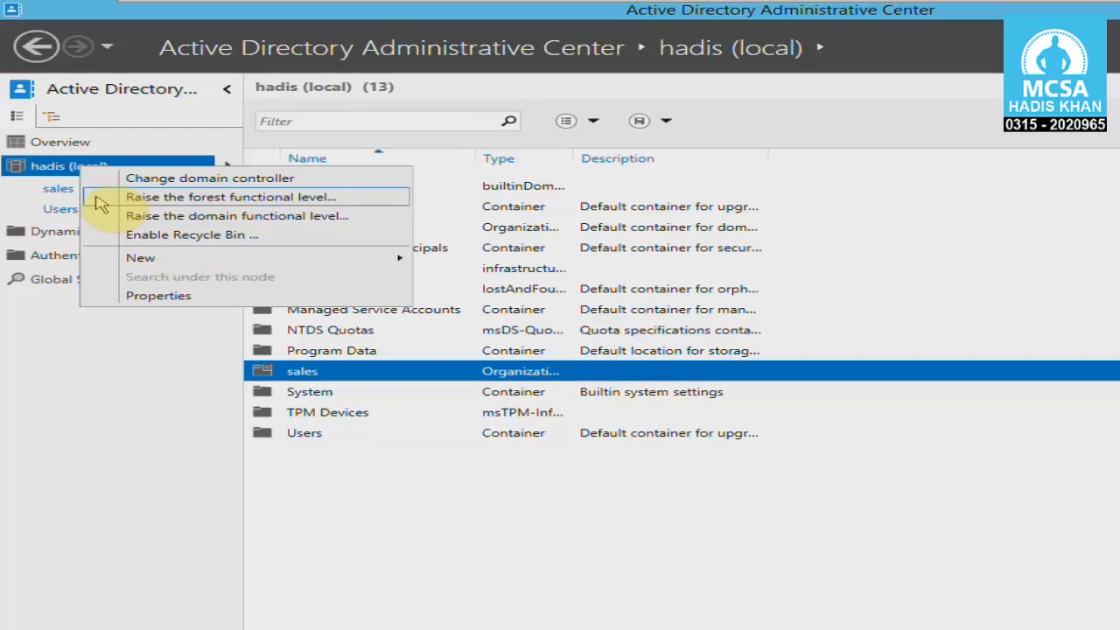
click(100, 202)
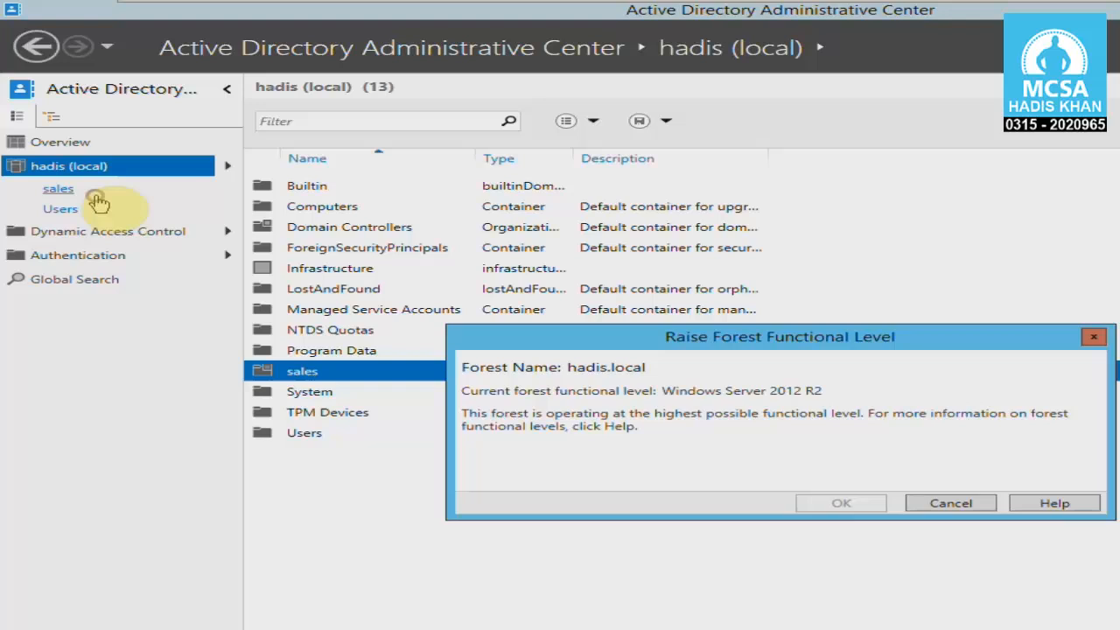
click(968, 512)
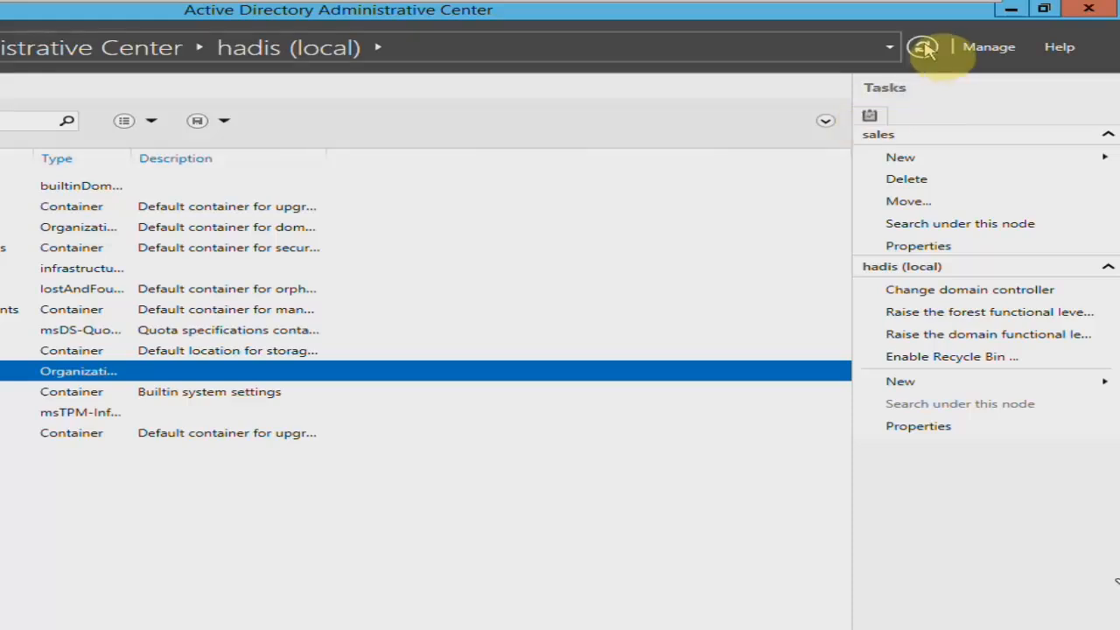
Enable the Recycle Bin for the hadis (local) domain, and refresh the domain view before and after the change.
click(923, 48)
click(923, 48)
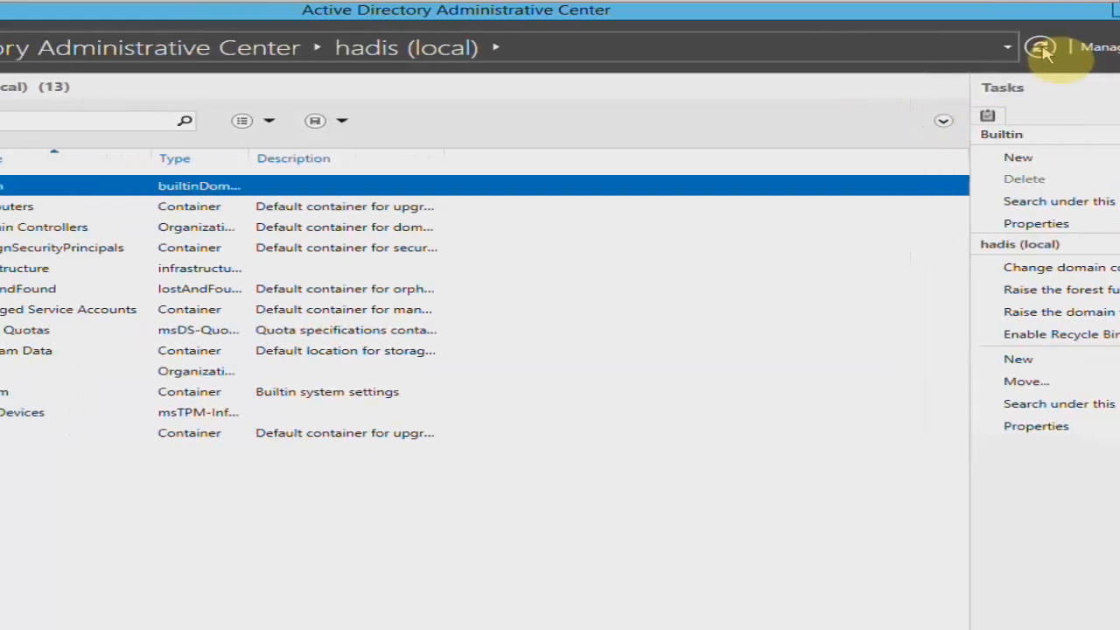
right_click(98, 179)
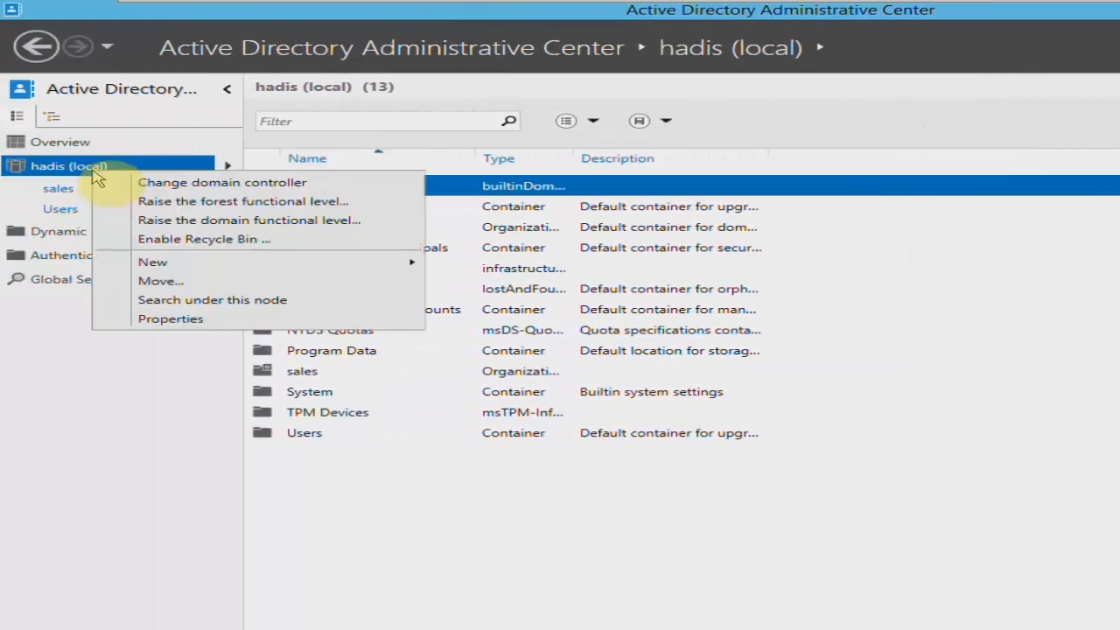
click(118, 240)
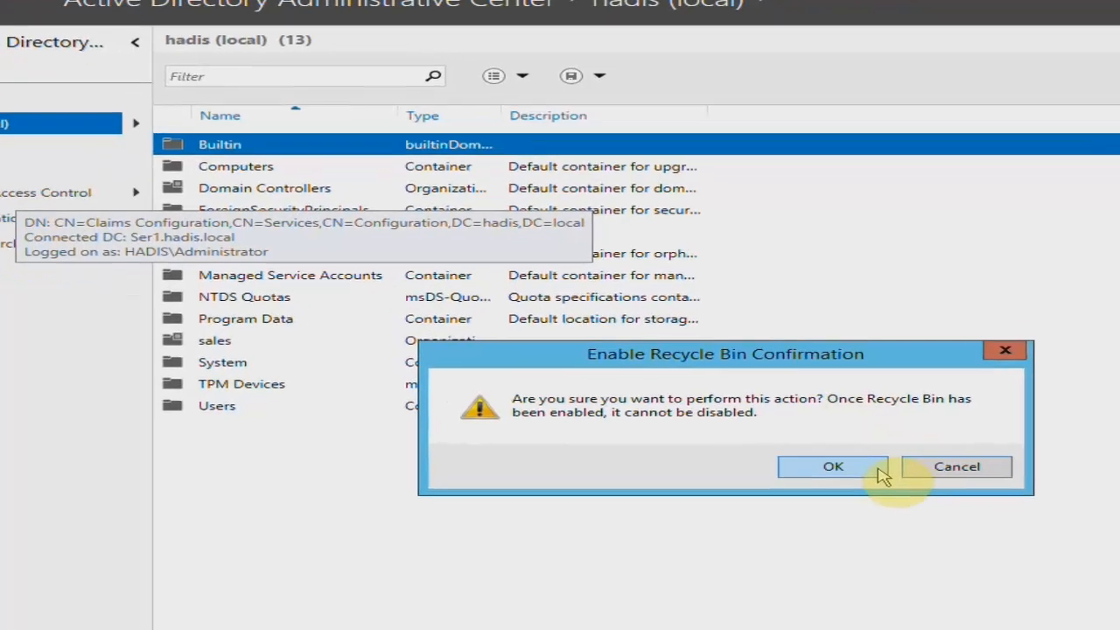
click(879, 470)
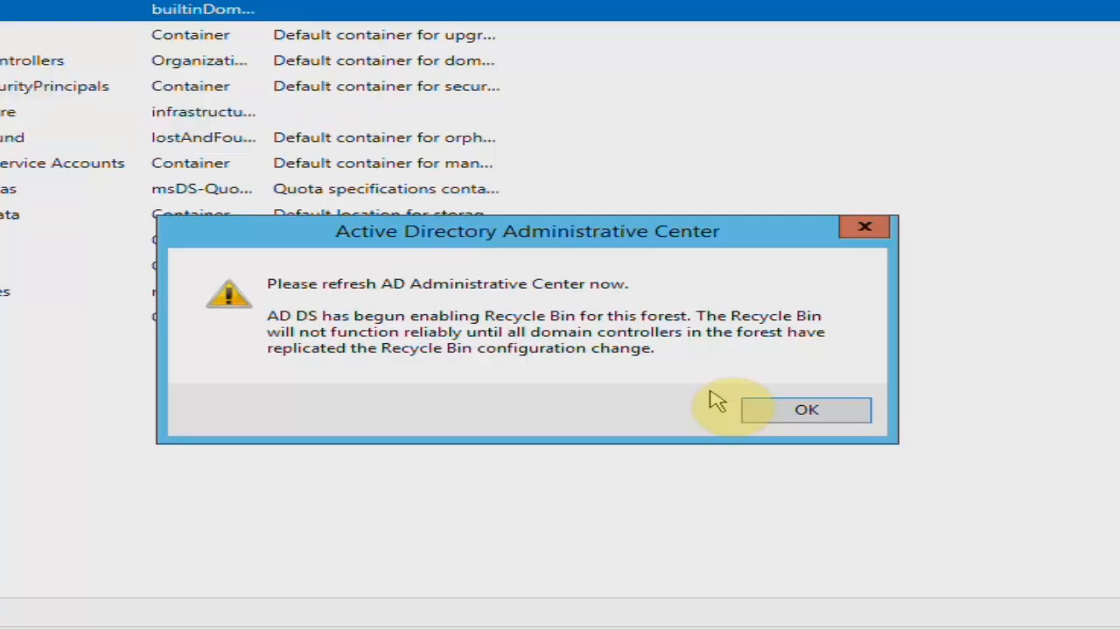
click(763, 411)
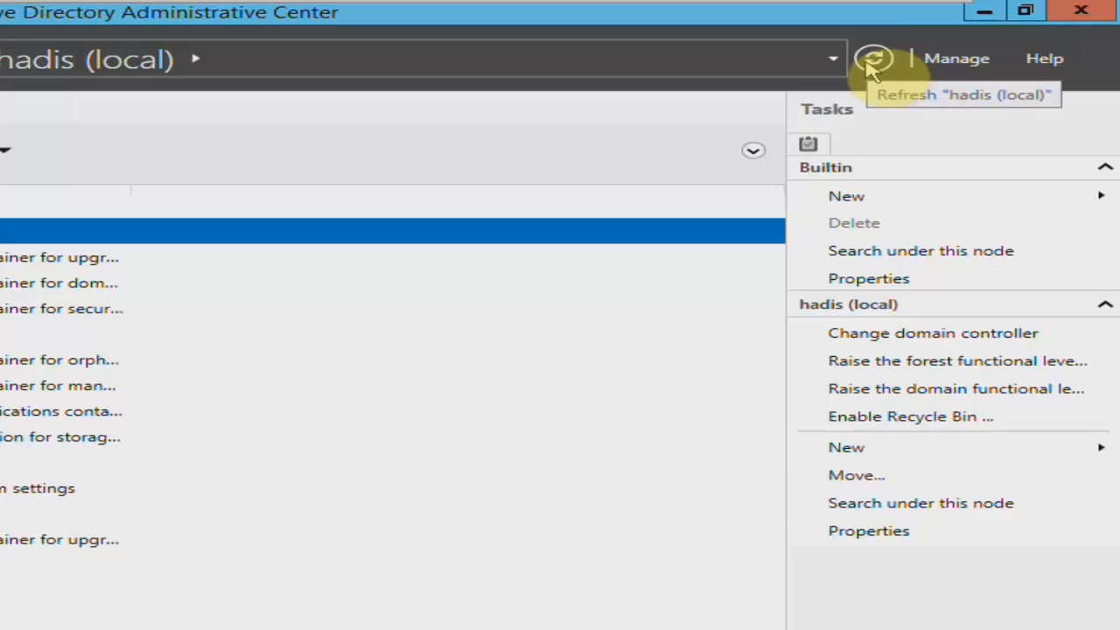
click(873, 61)
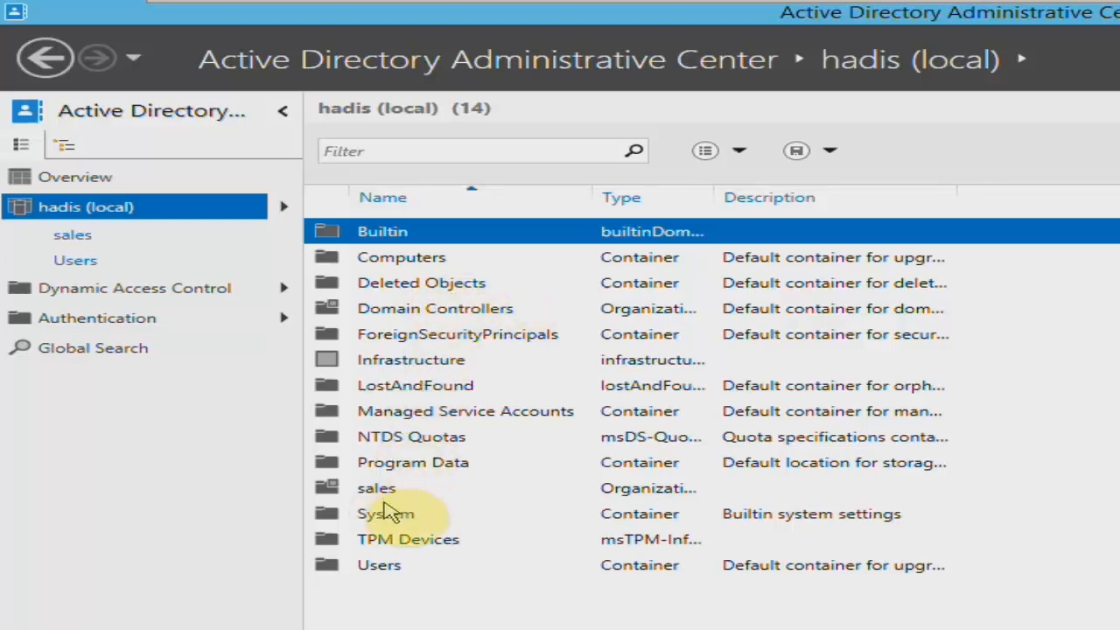
Delete the newly created user account from the Users container.
double_click(393, 566)
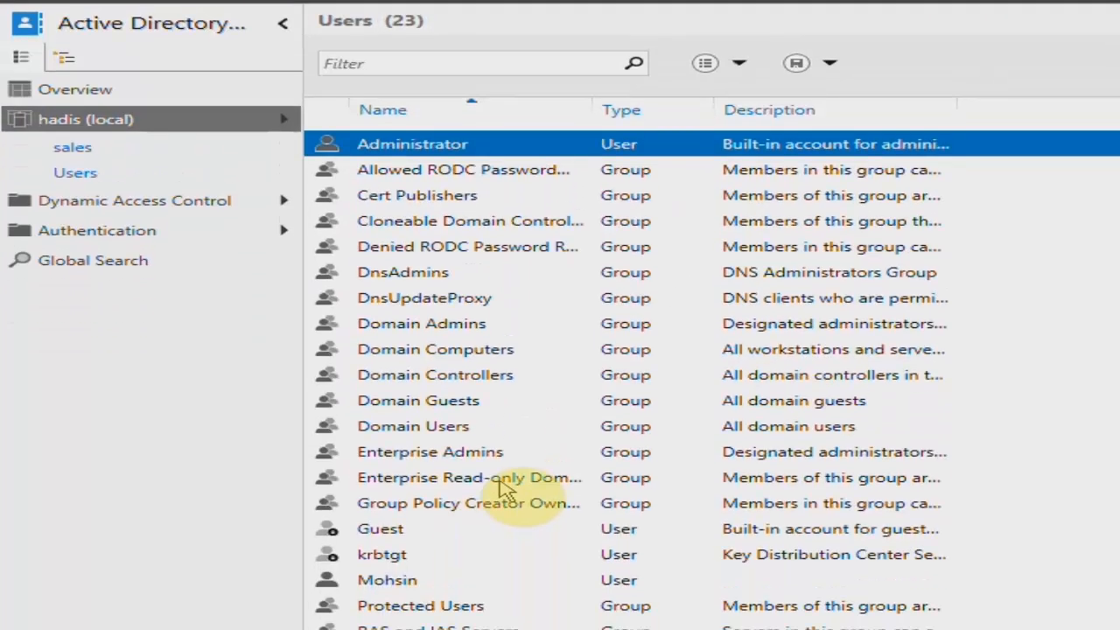
click(403, 580)
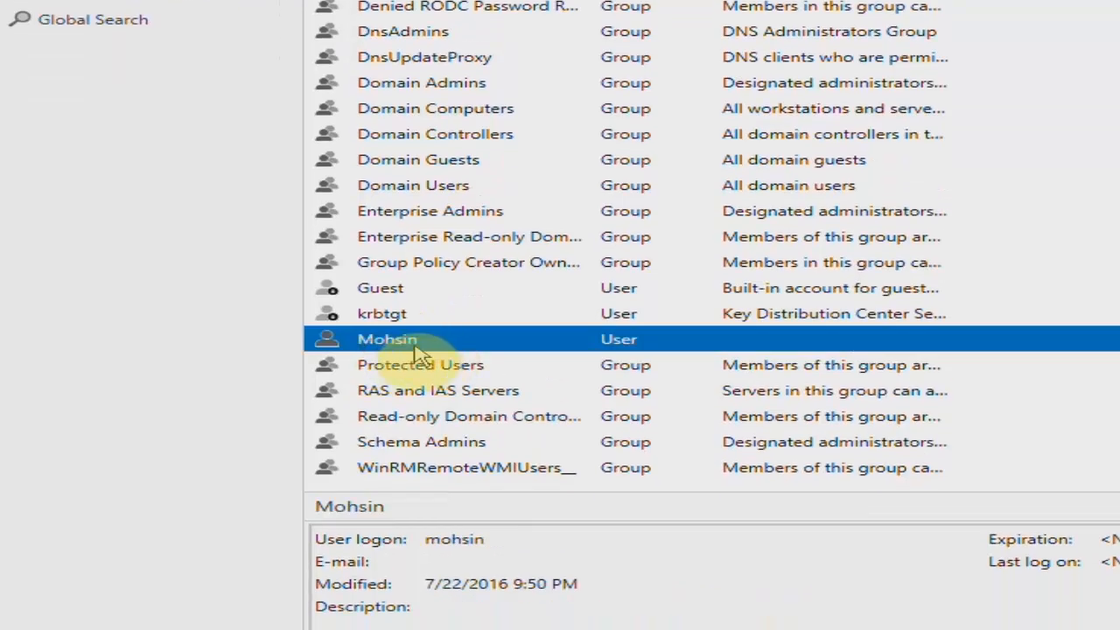
right_click(500, 348)
click(579, 456)
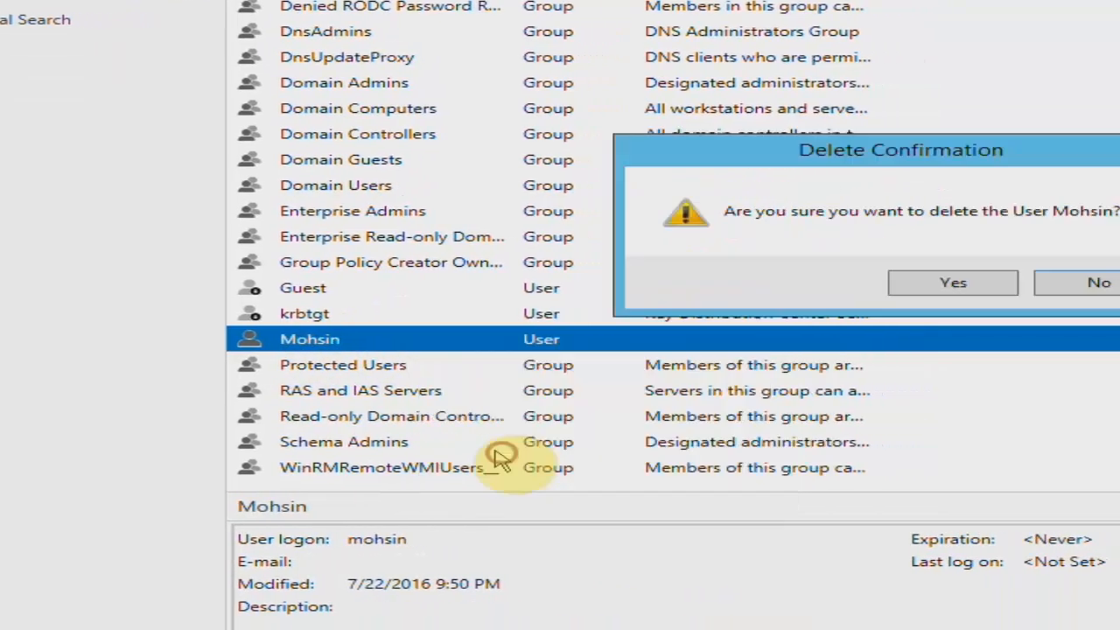
click(952, 281)
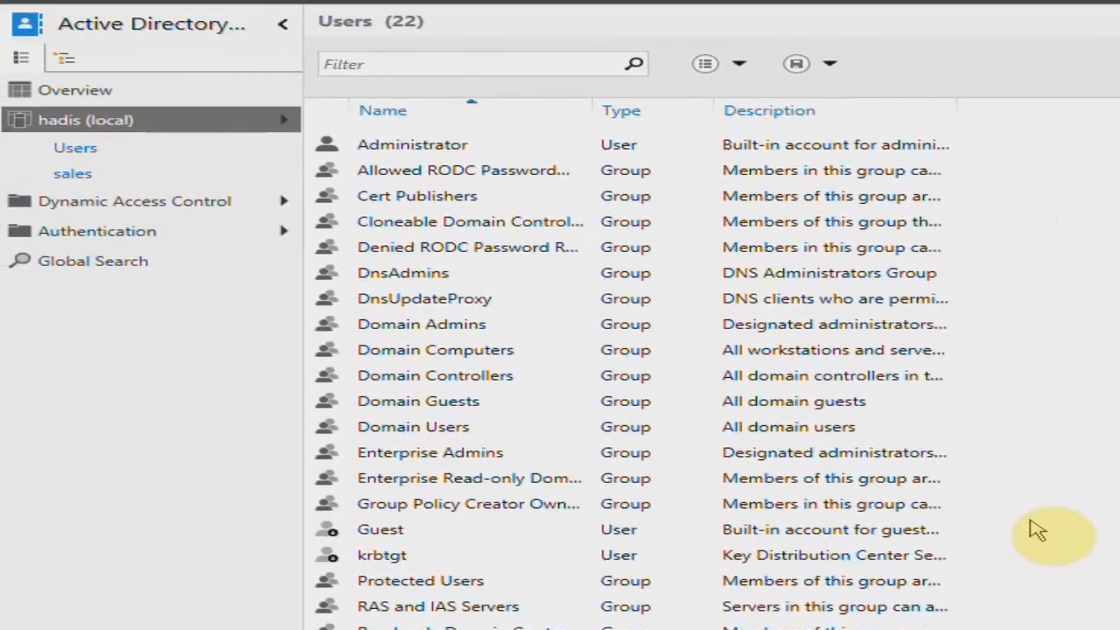
Widen the Name column in the hadis (local) listing, and open Deleted Objects with its When Deleted column widened.
click(151, 122)
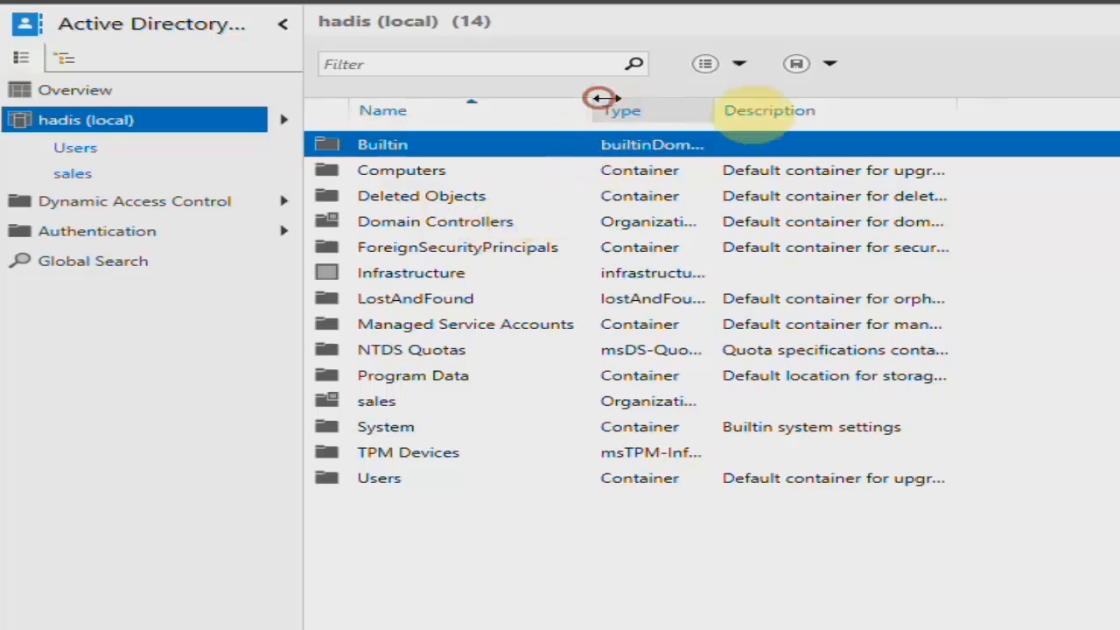
drag(600, 97, 929, 98)
click(425, 220)
click(425, 195)
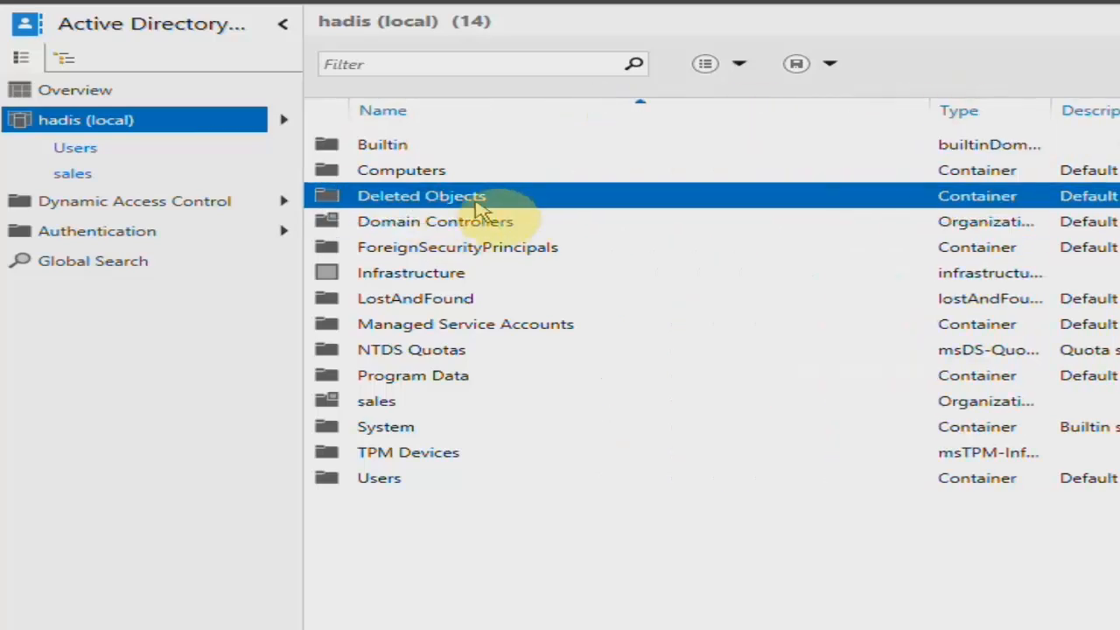
double_click(477, 202)
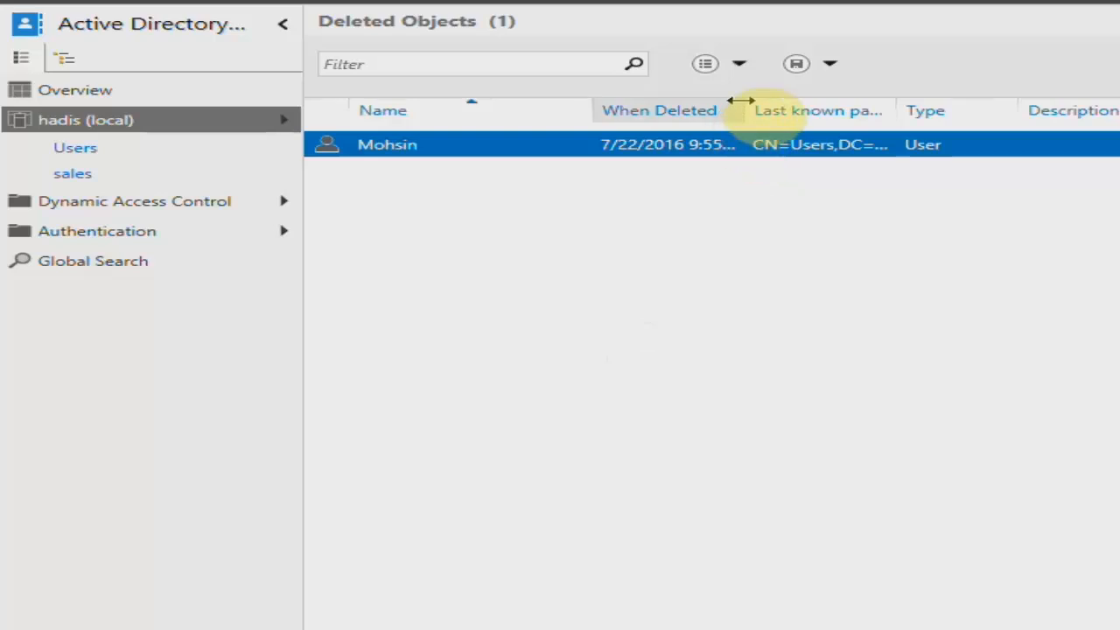
drag(741, 100, 1032, 101)
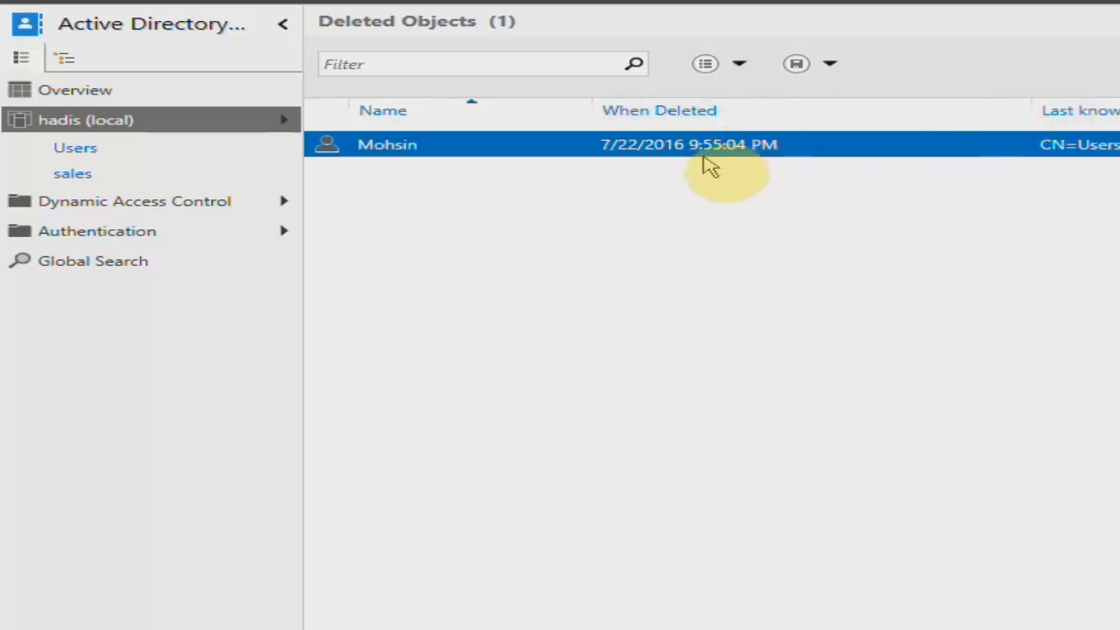
Restore the deleted user account to its original location, and locate it in the Users container.
right_click(385, 155)
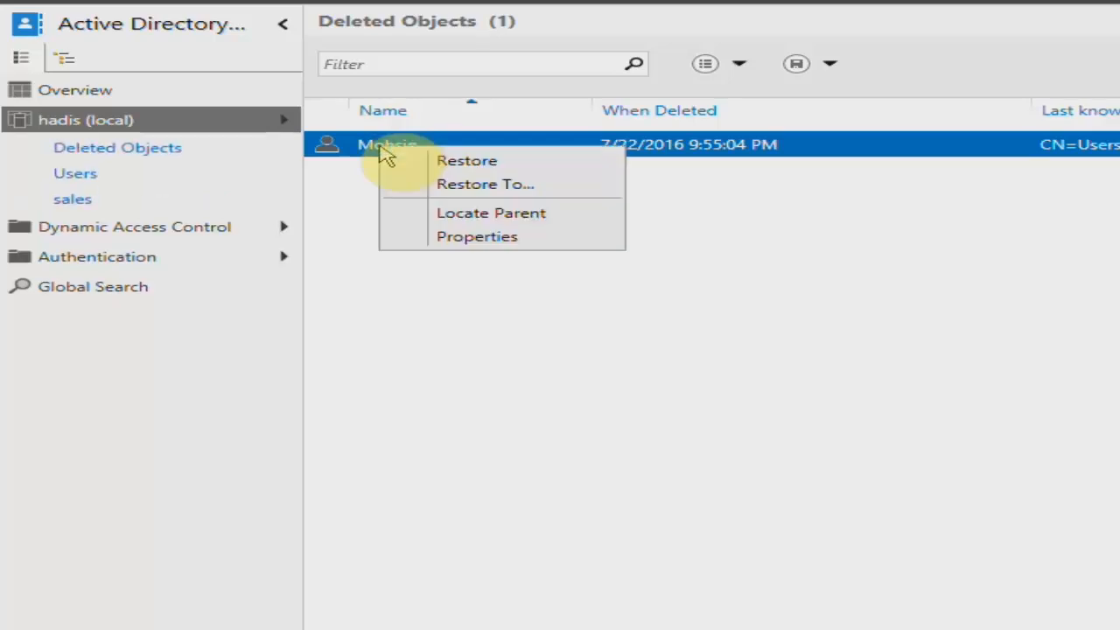
click(419, 168)
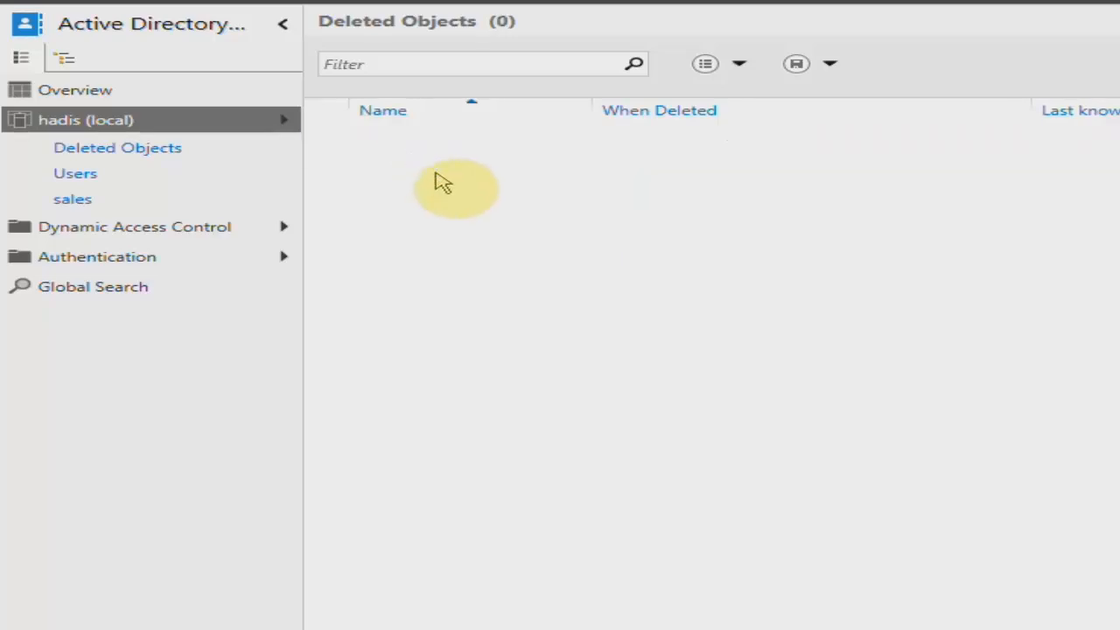
click(77, 174)
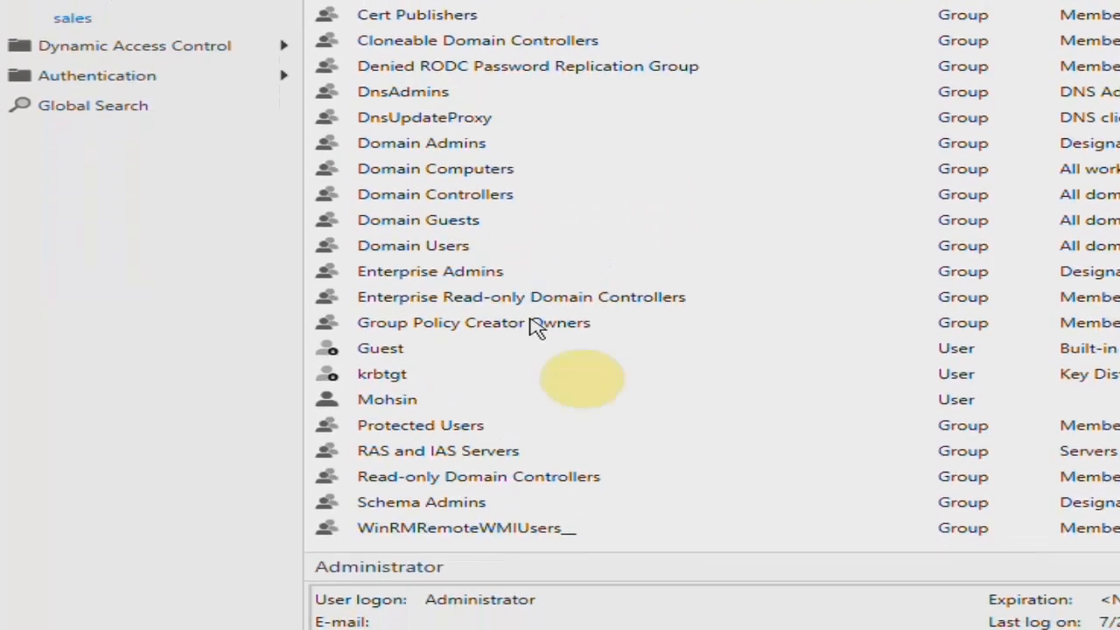
click(417, 371)
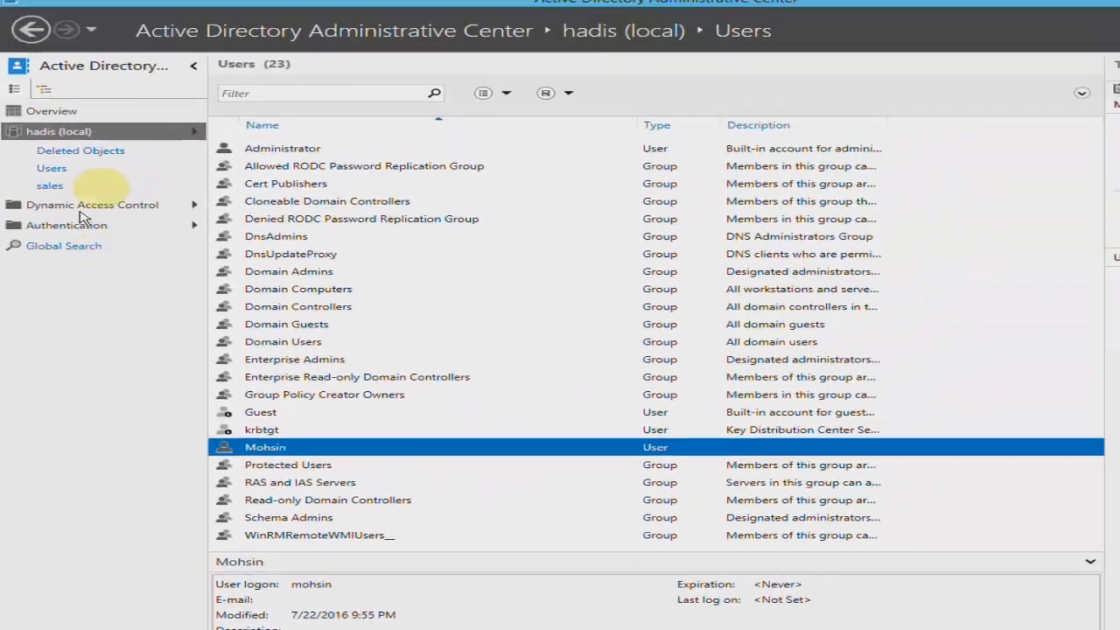
Delete the sales organizational unit and everything it contains from hadis (local), without using the delete subtree server control.
click(75, 141)
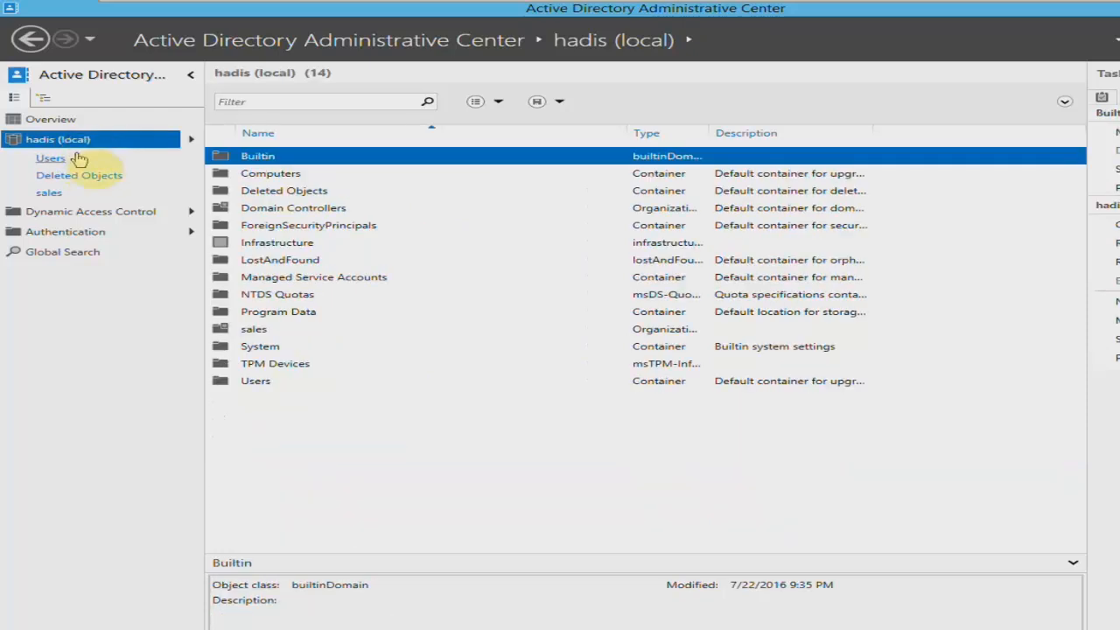
click(263, 337)
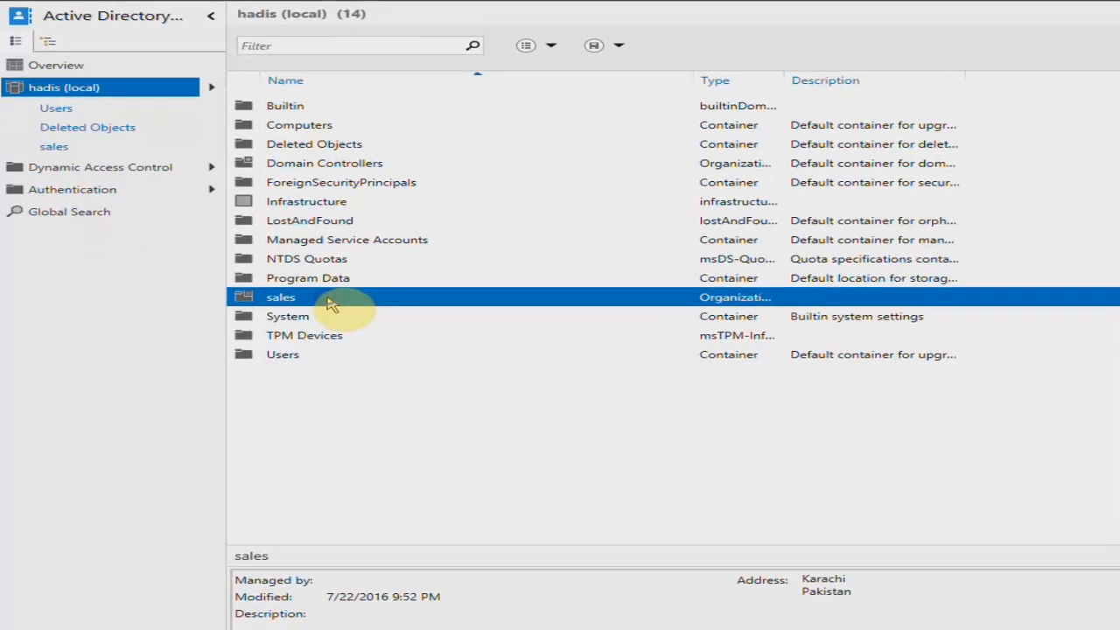
right_click(304, 336)
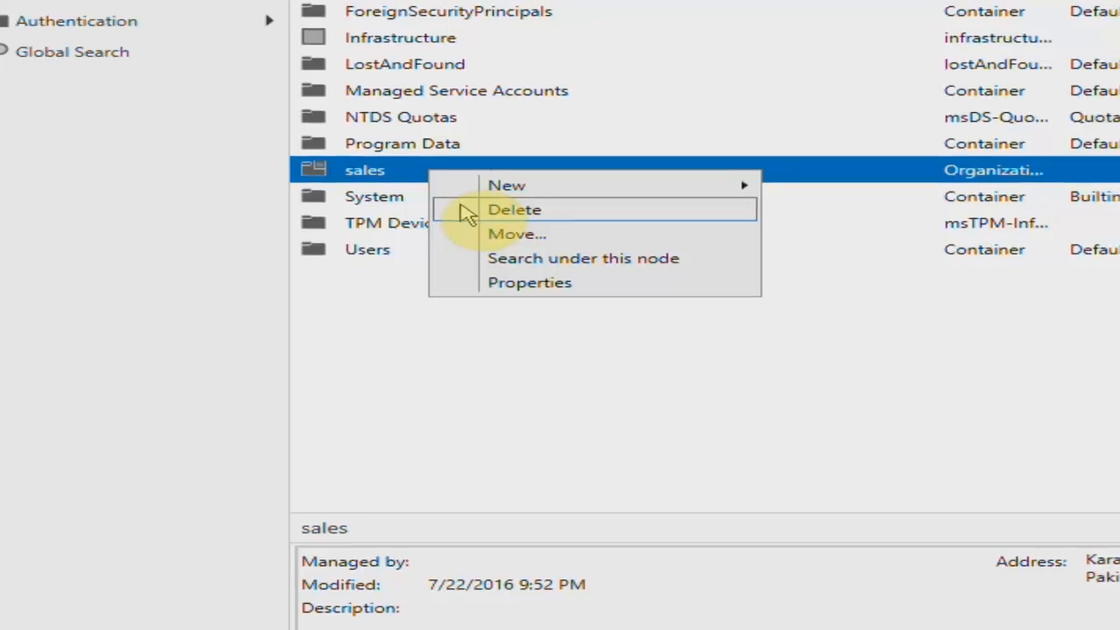
click(490, 210)
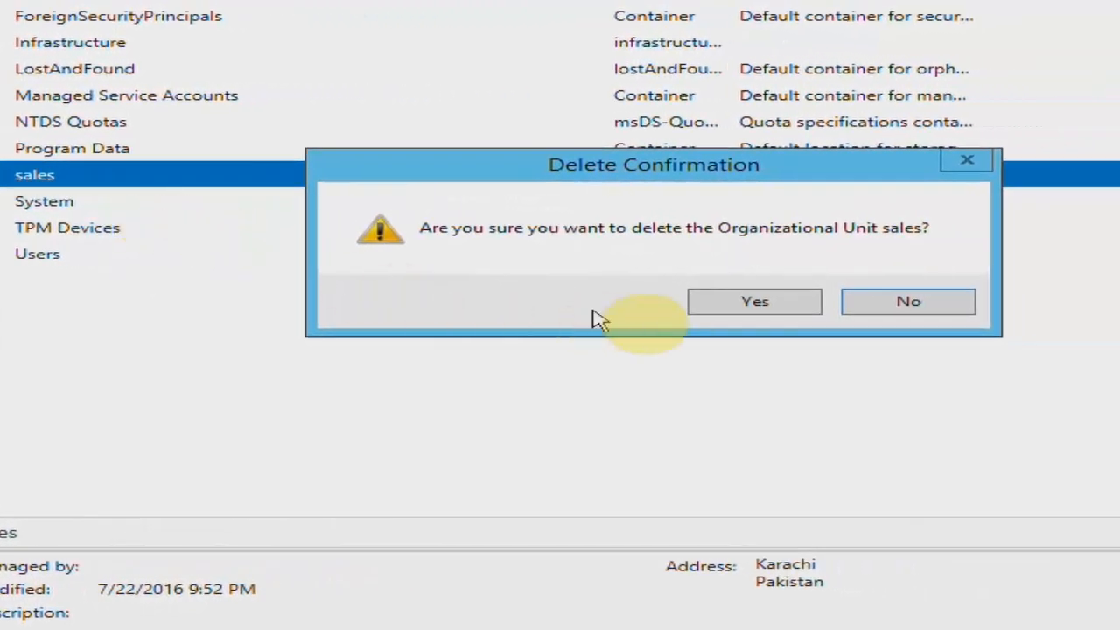
click(700, 302)
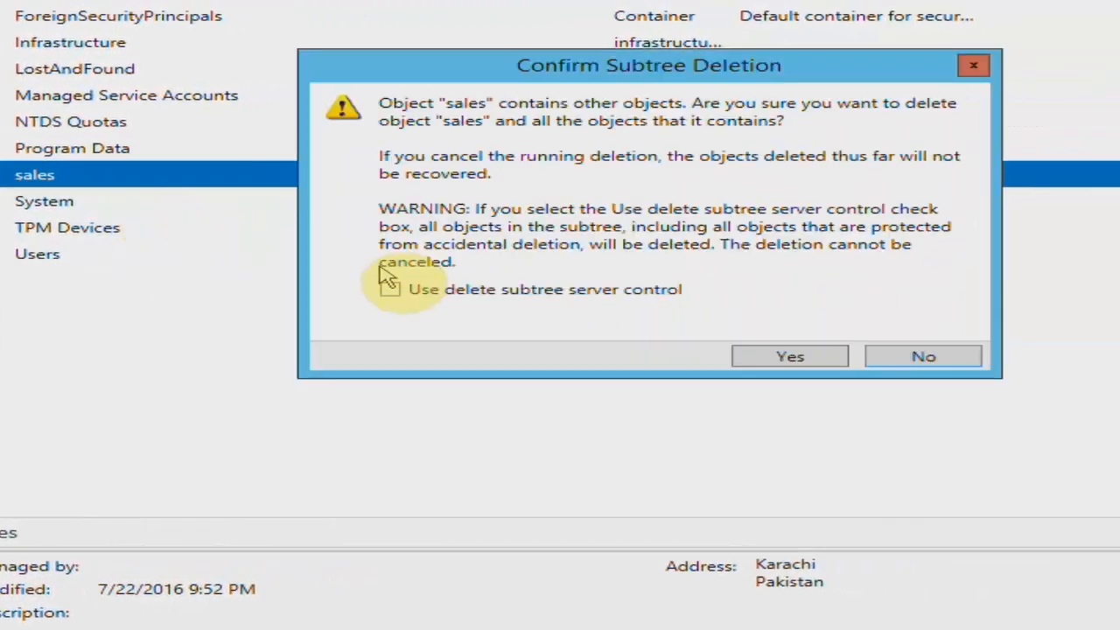
click(788, 353)
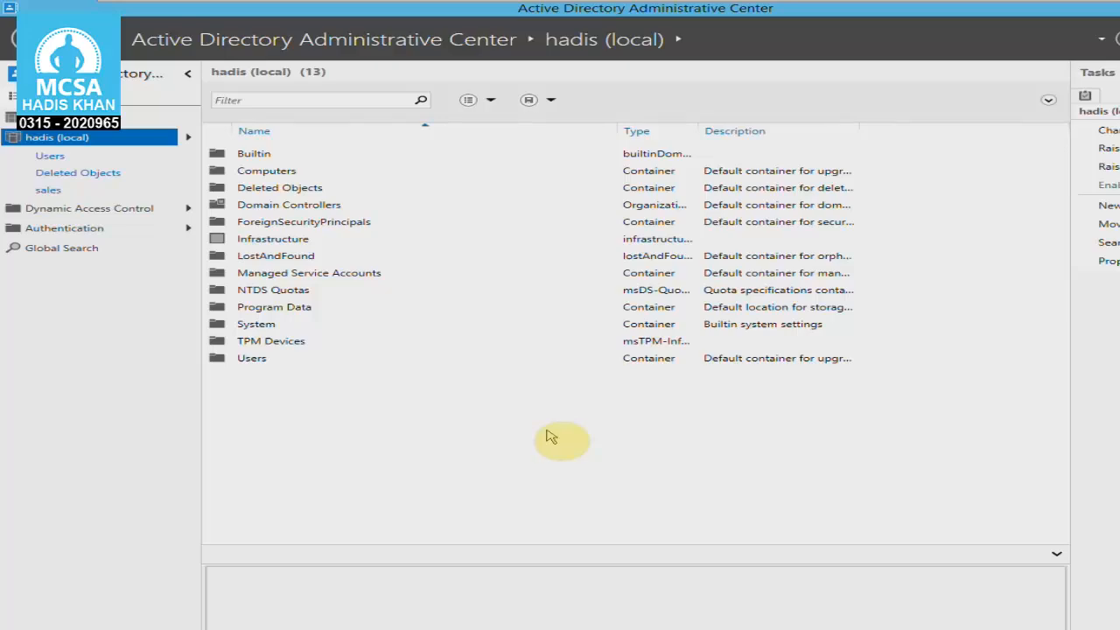
Open Deleted Objects, widen the Type and Last known parent columns, and examine the entries for the deleted organizational units.
click(118, 178)
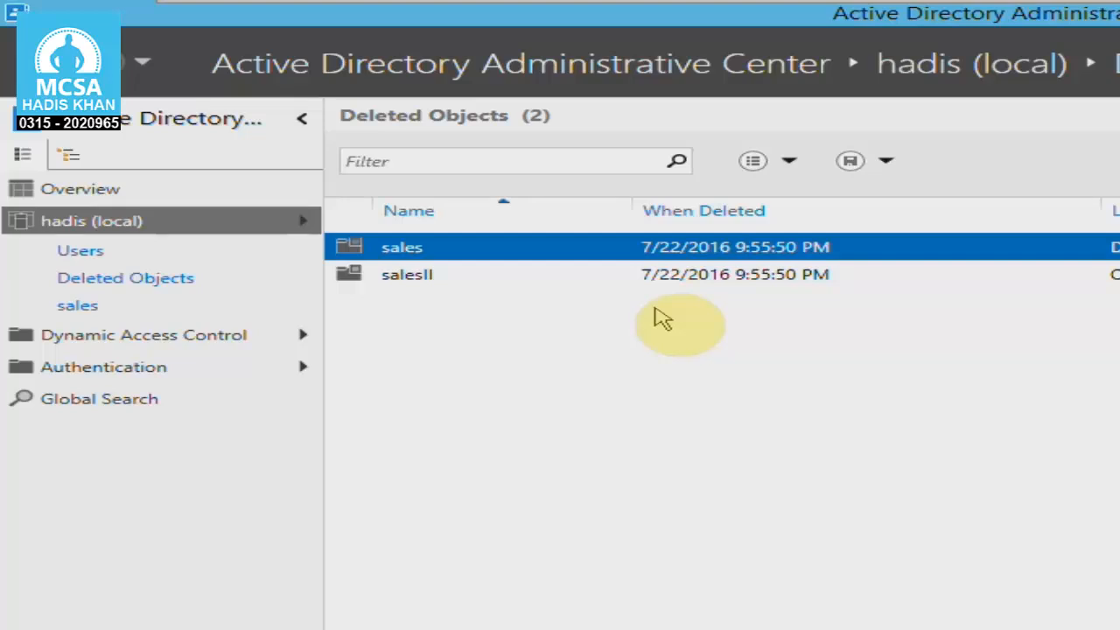
click(657, 278)
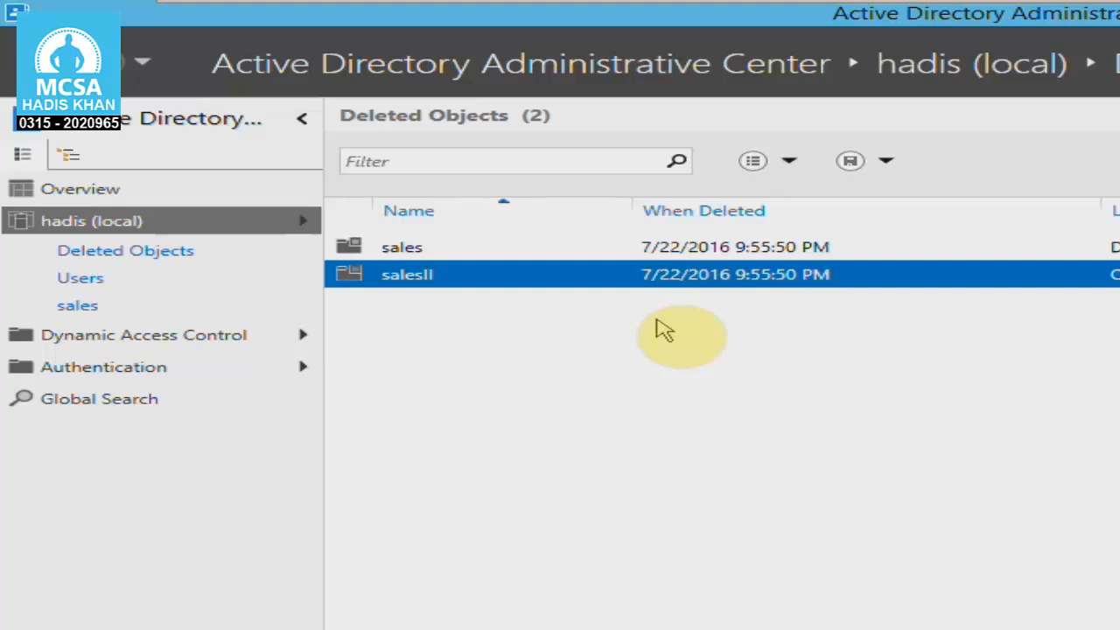
drag(817, 162, 973, 161)
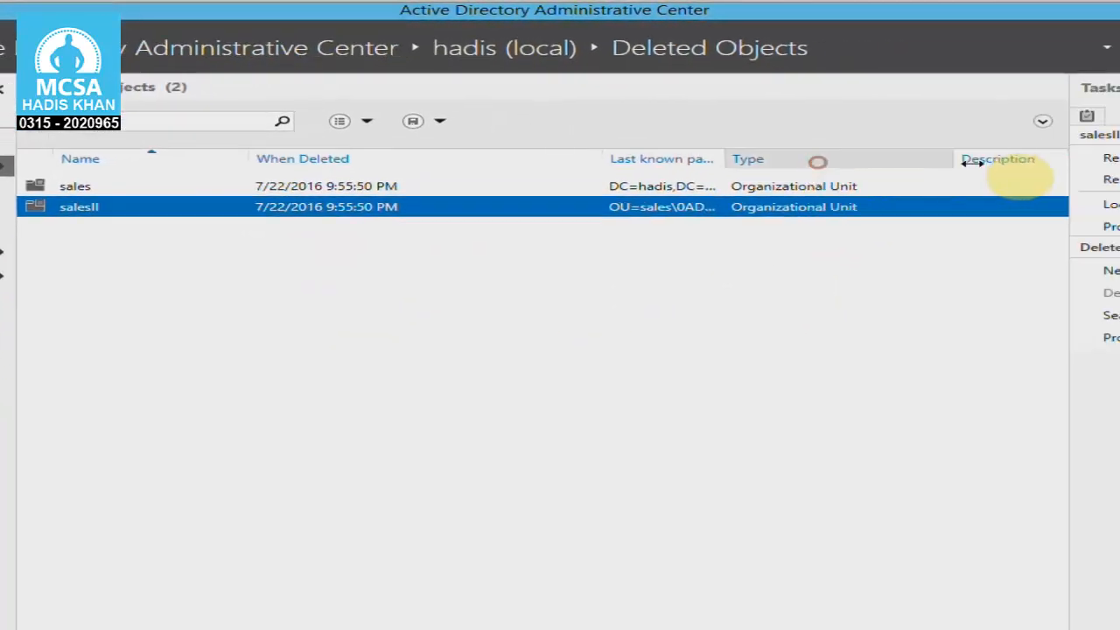
drag(722, 159, 915, 160)
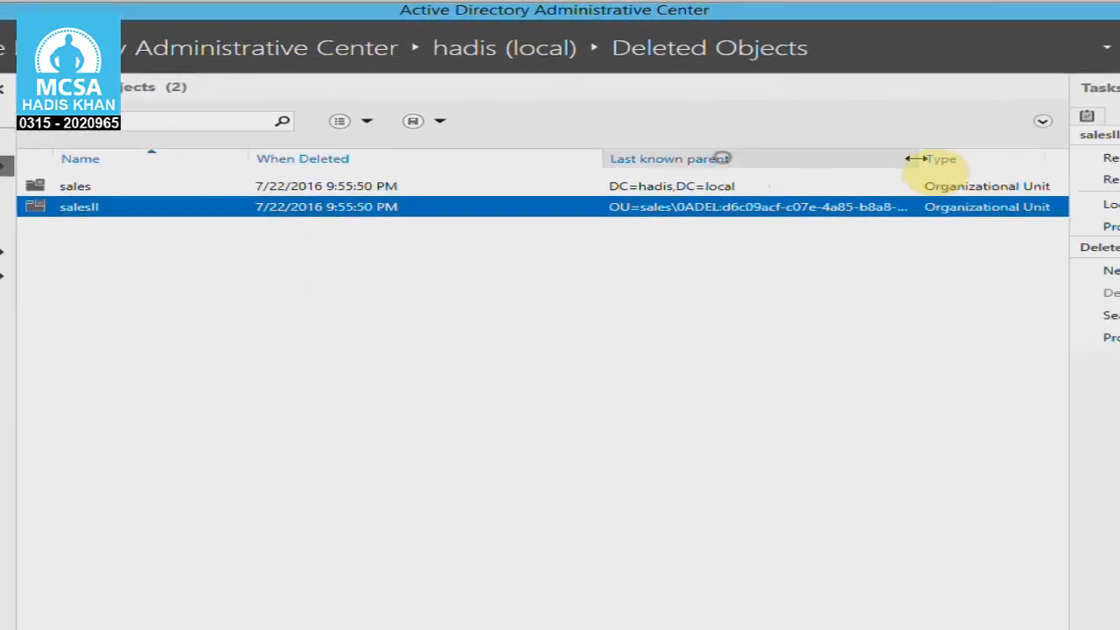
click(743, 274)
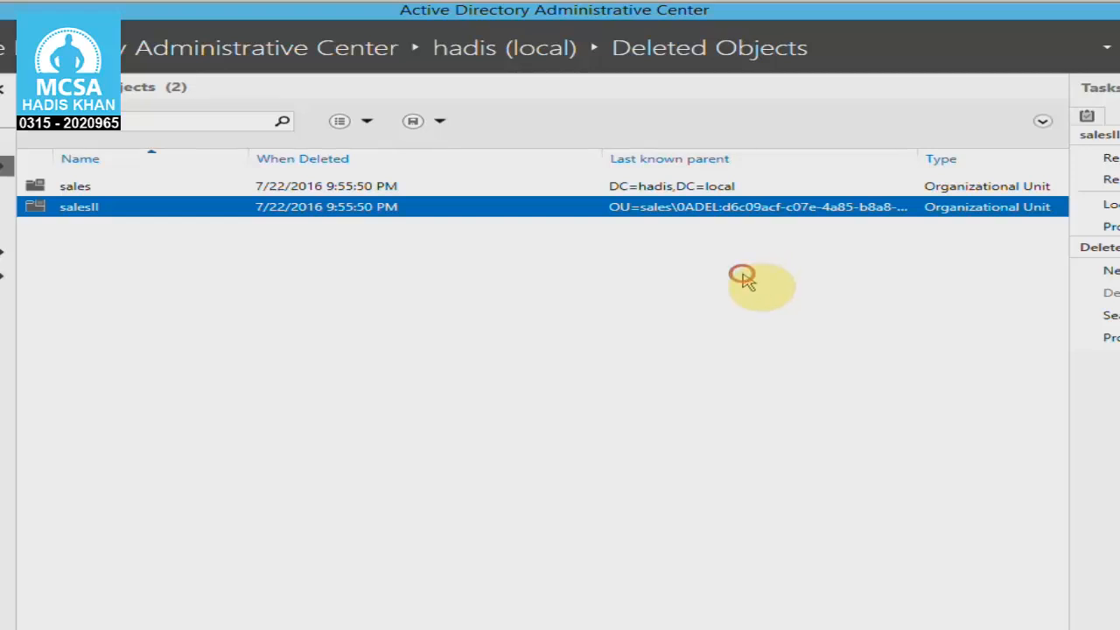
click(405, 189)
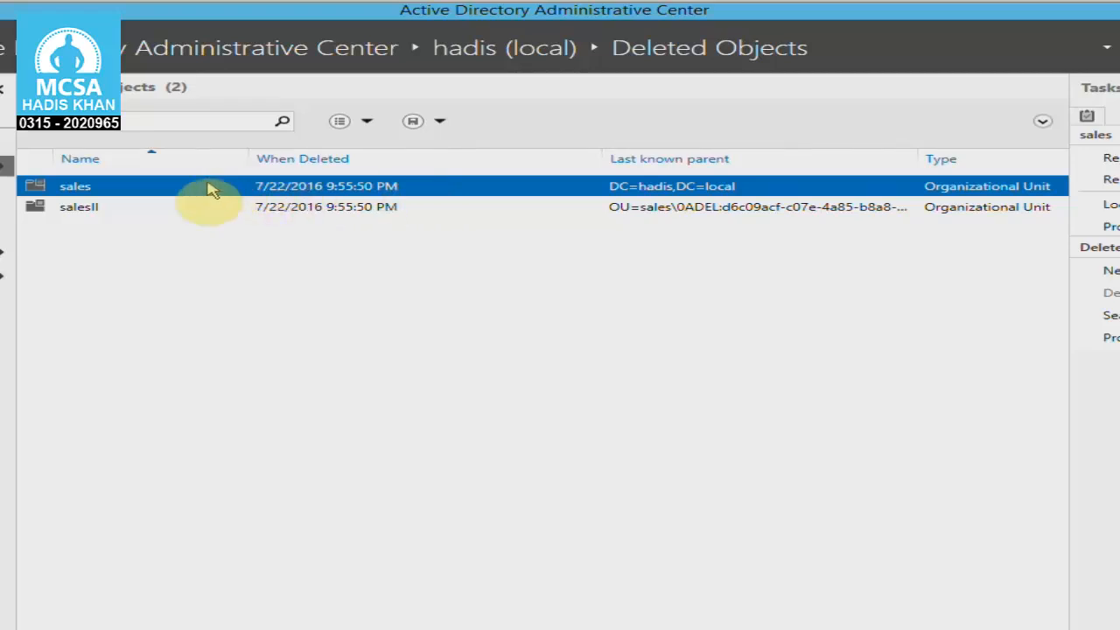
Try to restore the nested salesII organizational unit while its parent is still deleted.
click(156, 213)
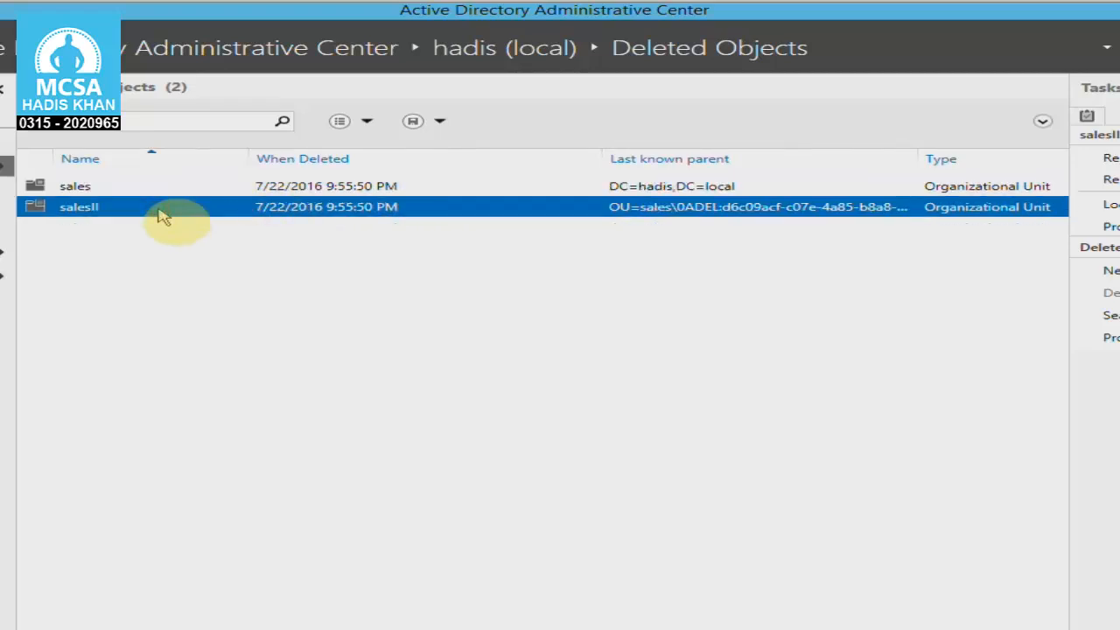
right_click(161, 215)
click(180, 221)
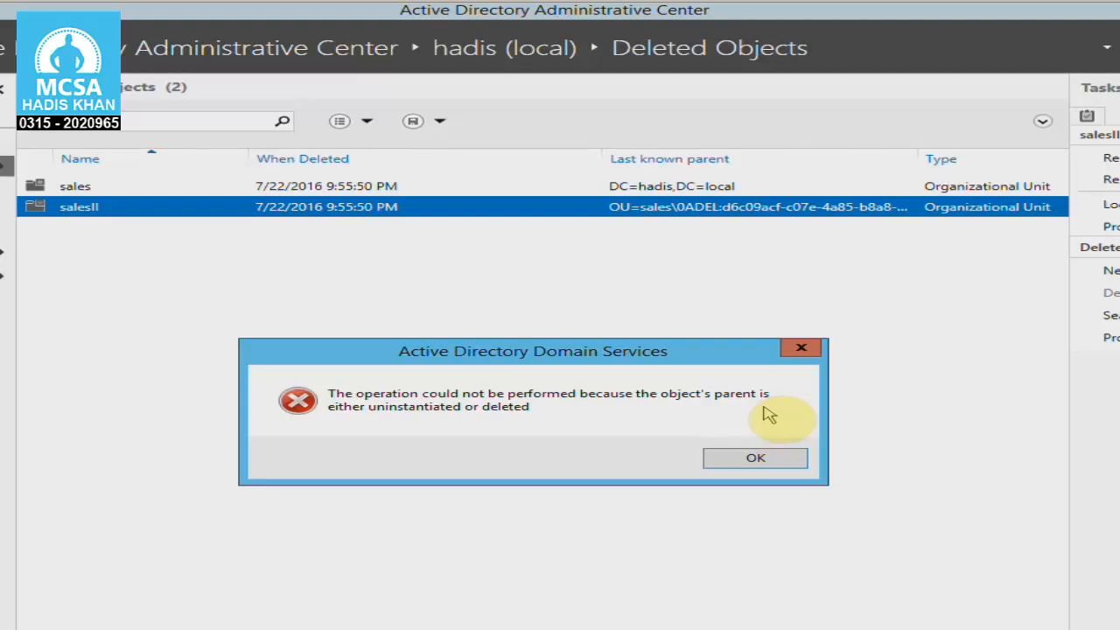
click(801, 350)
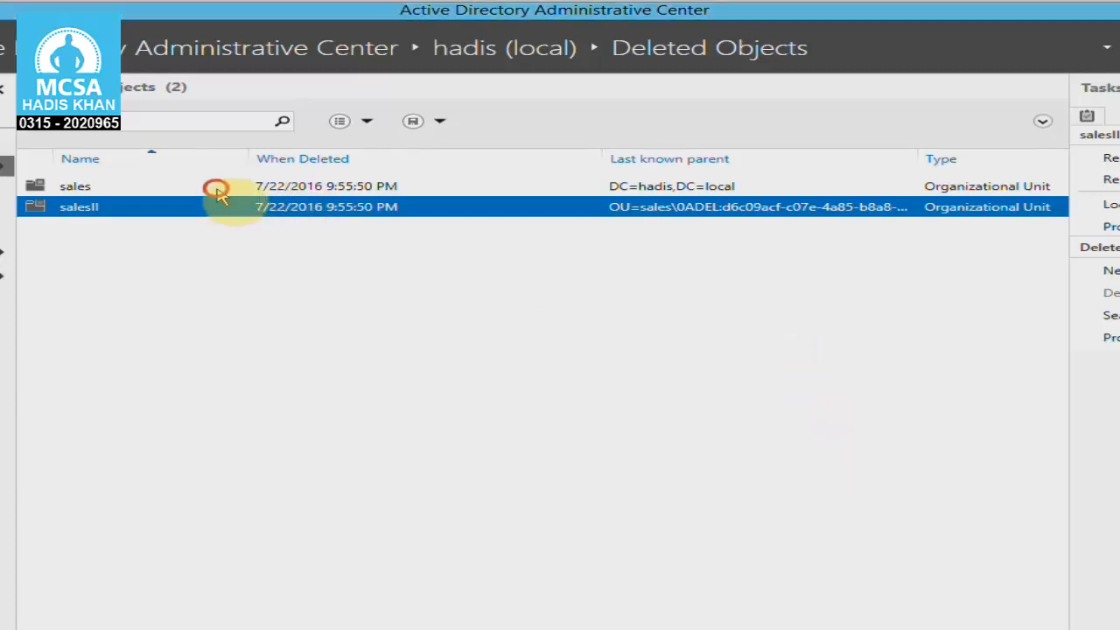
Restore the parent sales organizational unit followed by the nested salesII, and return to the hadis (local) listing.
right_click(219, 193)
click(237, 199)
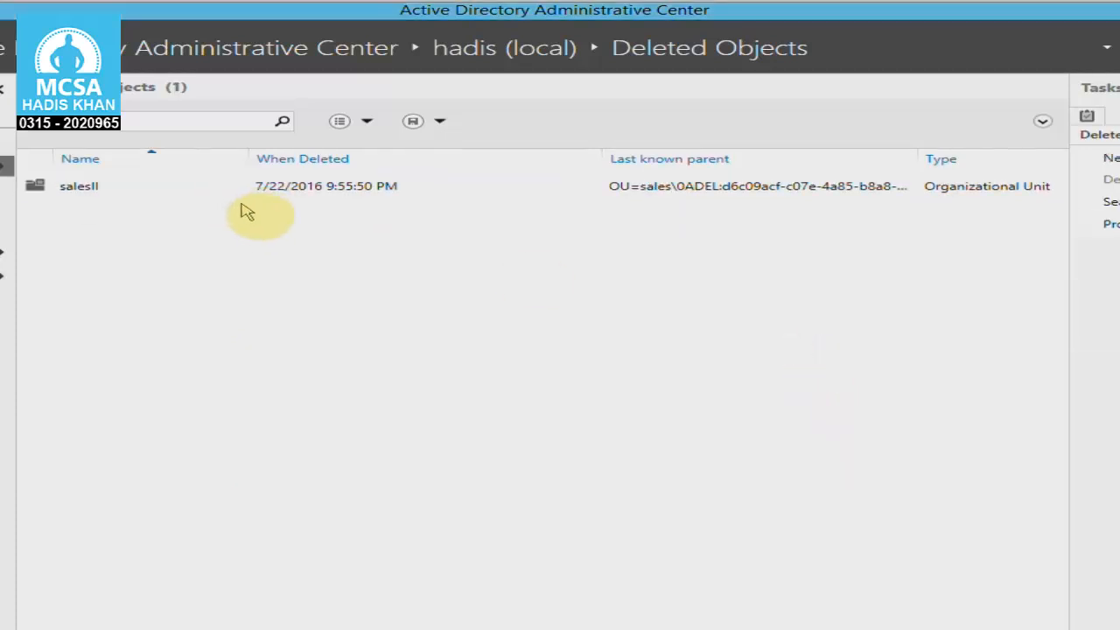
click(248, 199)
right_click(248, 199)
click(266, 203)
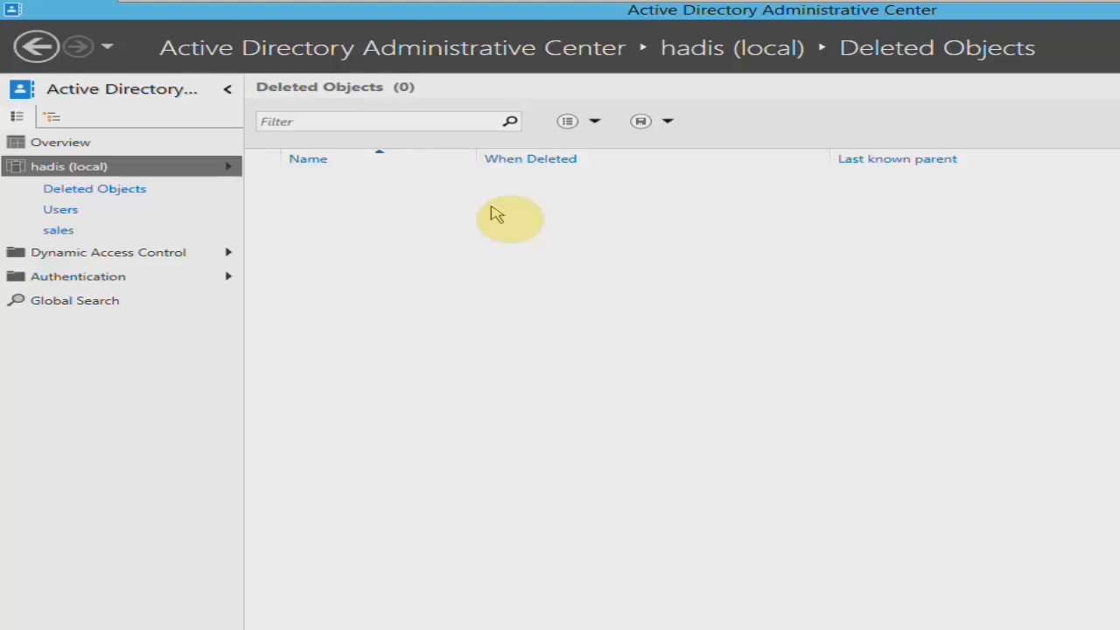
click(112, 168)
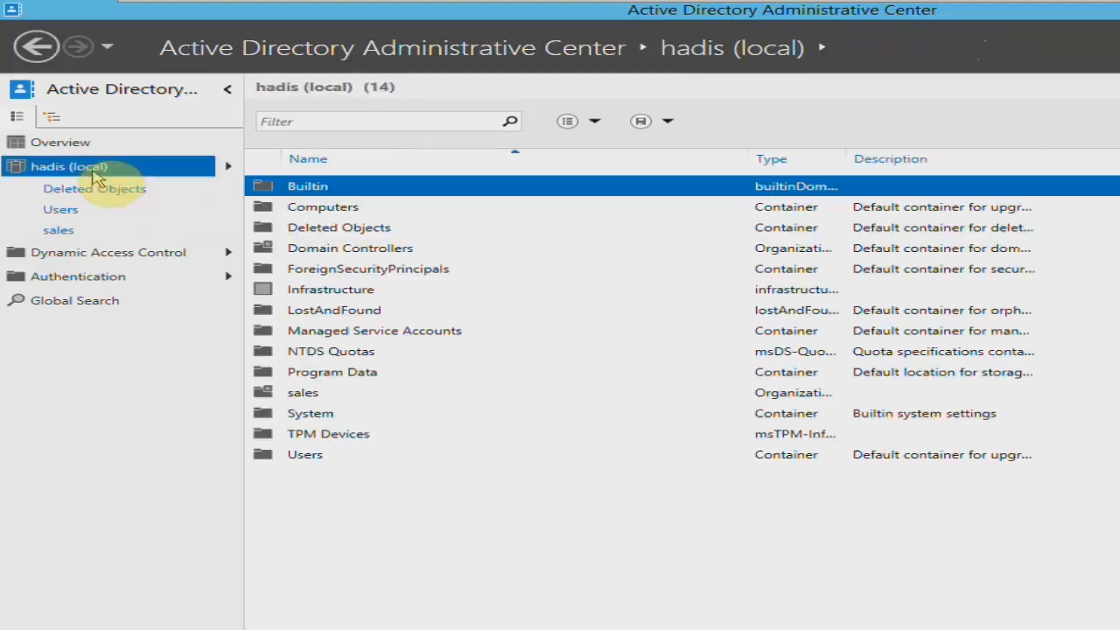
Check the contents of the restored sales organizational unit and the hadis (local) domain's available actions, and return to the domain listing.
double_click(304, 392)
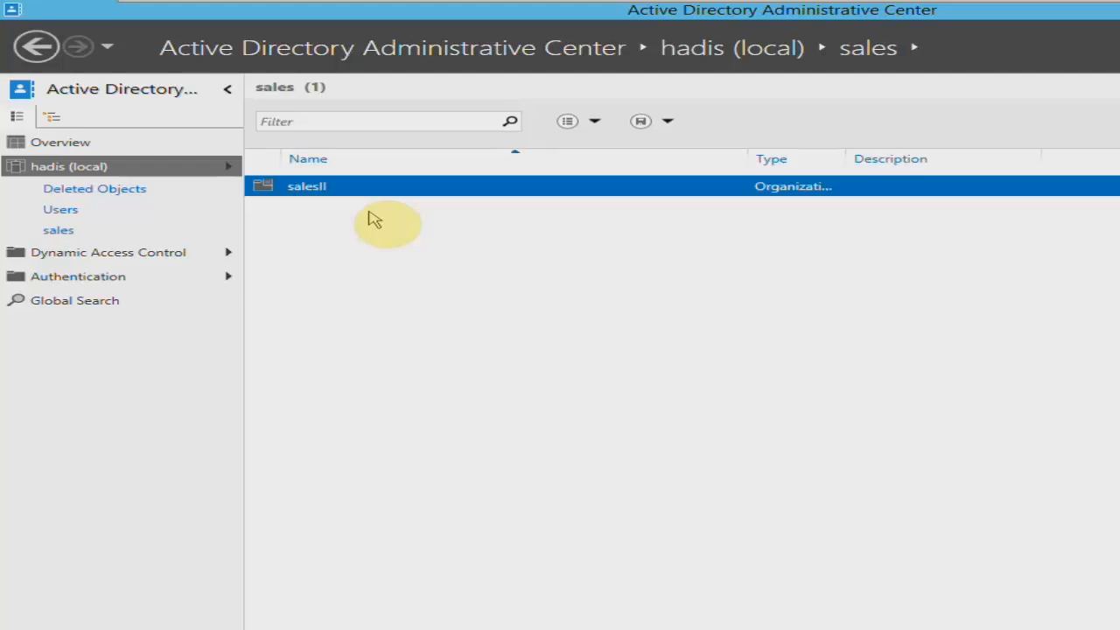
click(368, 212)
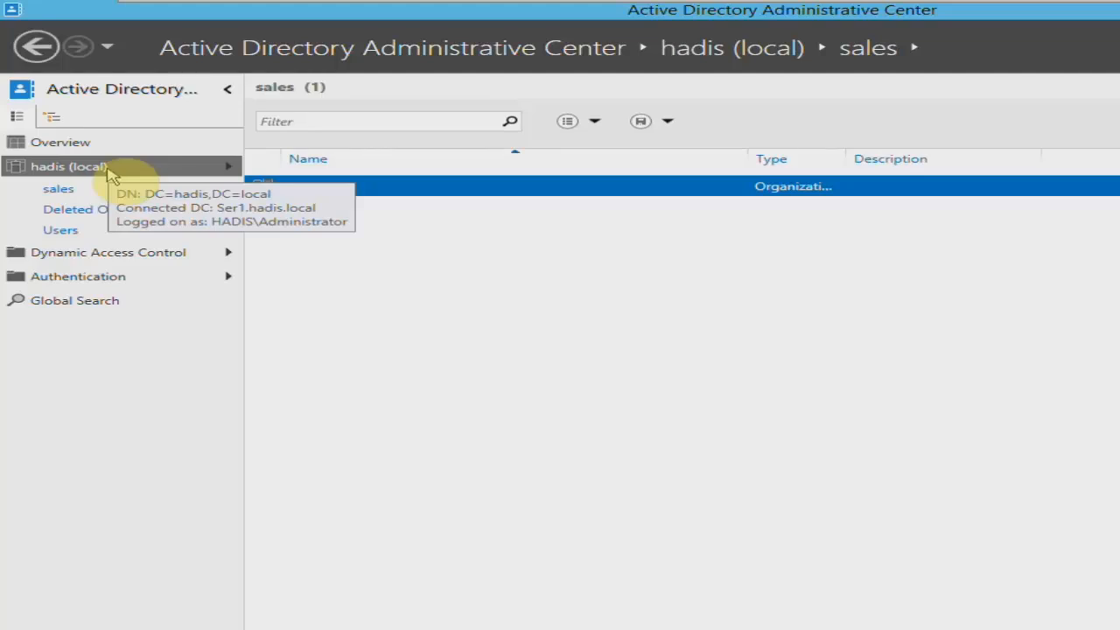
right_click(107, 170)
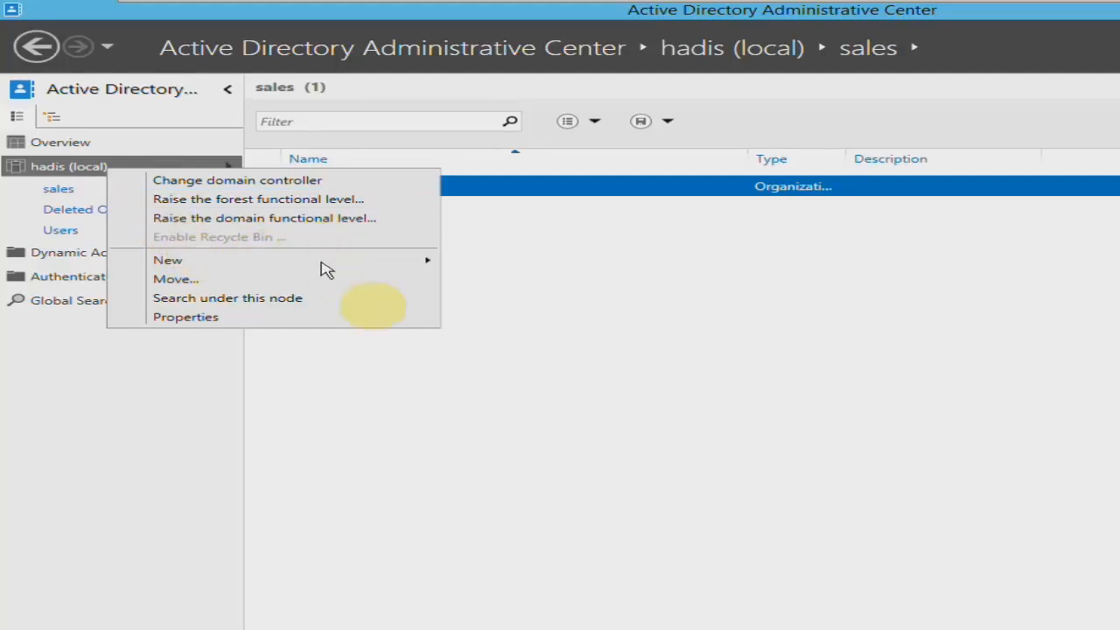
click(444, 400)
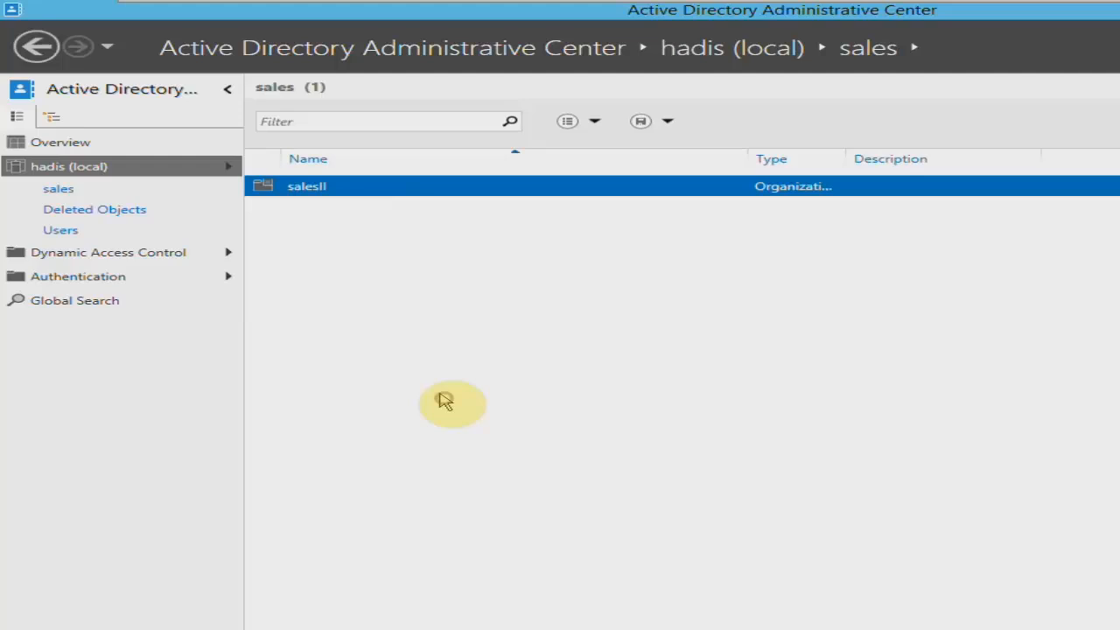
click(91, 172)
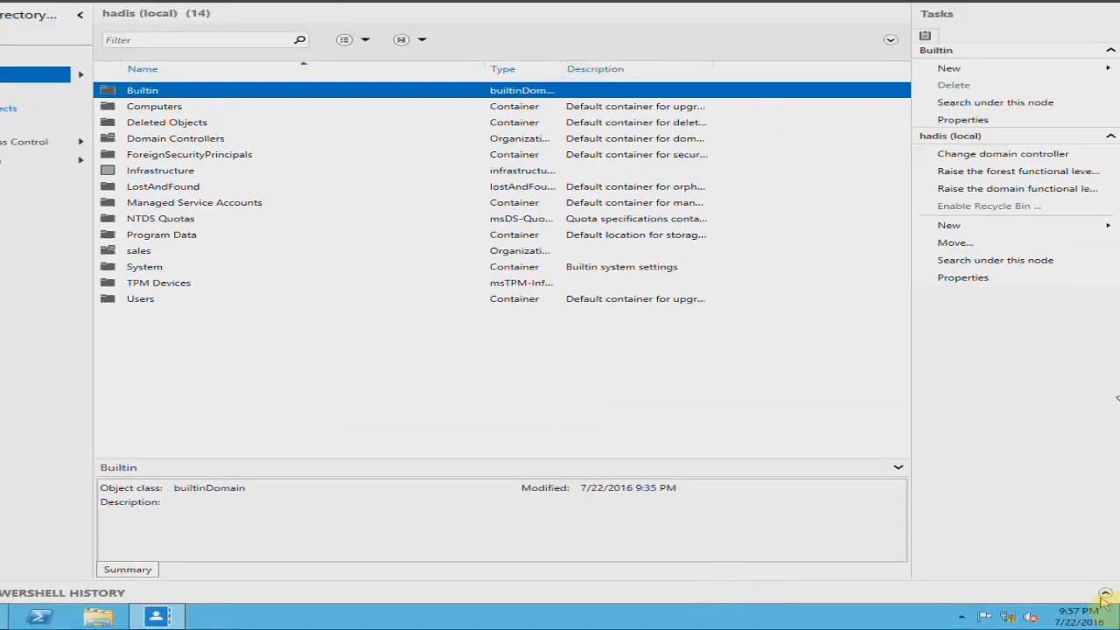
Examine the Windows PowerShell history for the cmdlets behind the user, organizational unit, Recycle Bin, delete and restore operations, and collapse it.
click(1104, 593)
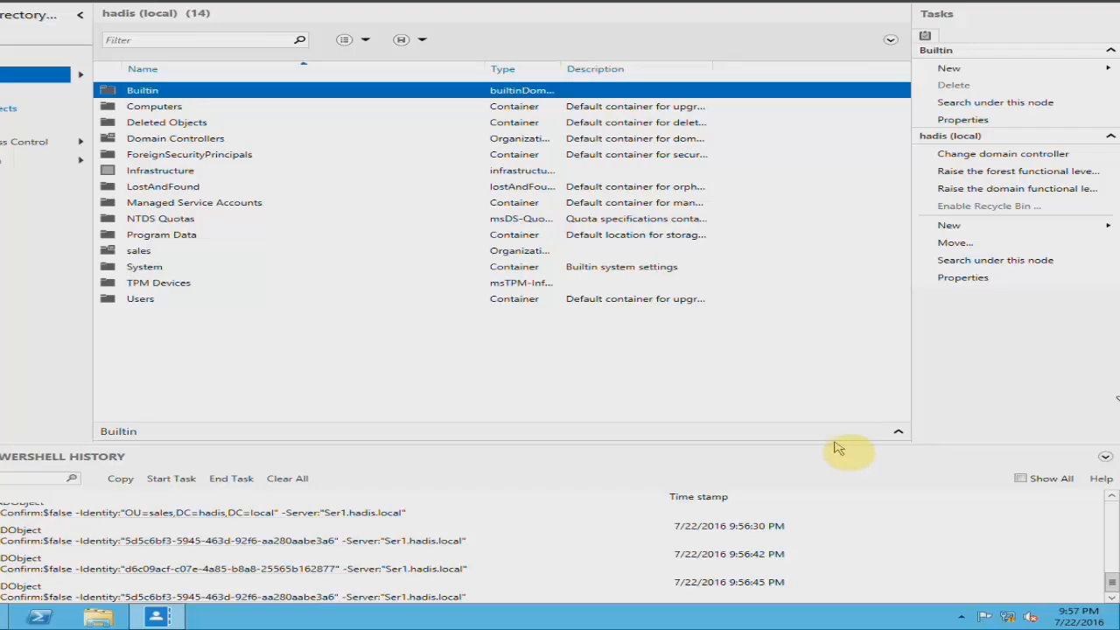
drag(835, 448, 843, 393)
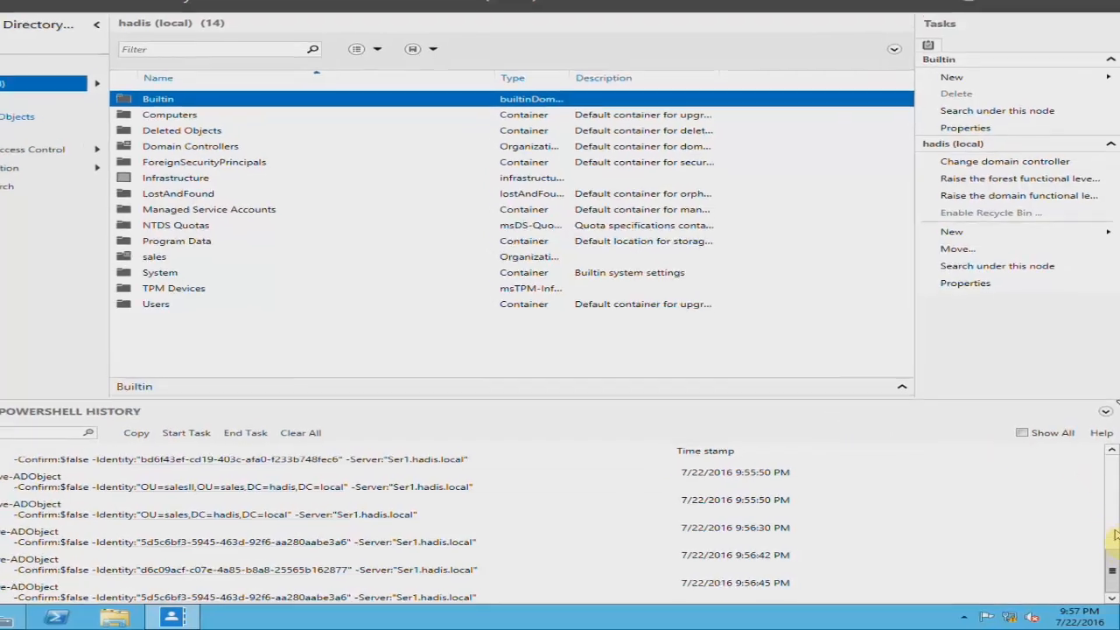
drag(1112, 573, 1112, 528)
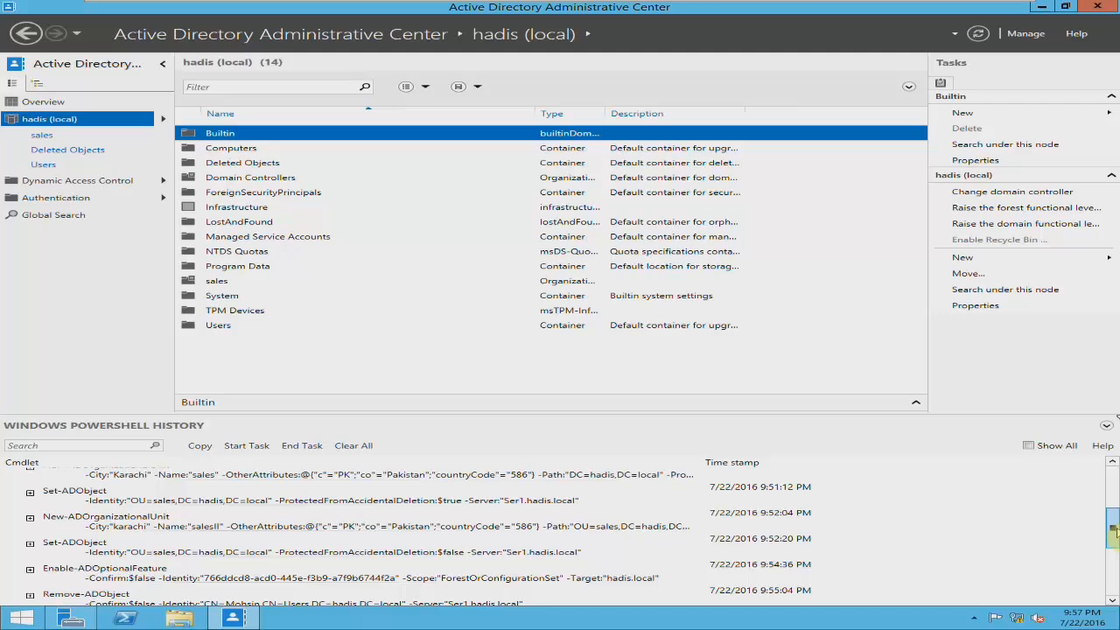
drag(1112, 529, 1113, 492)
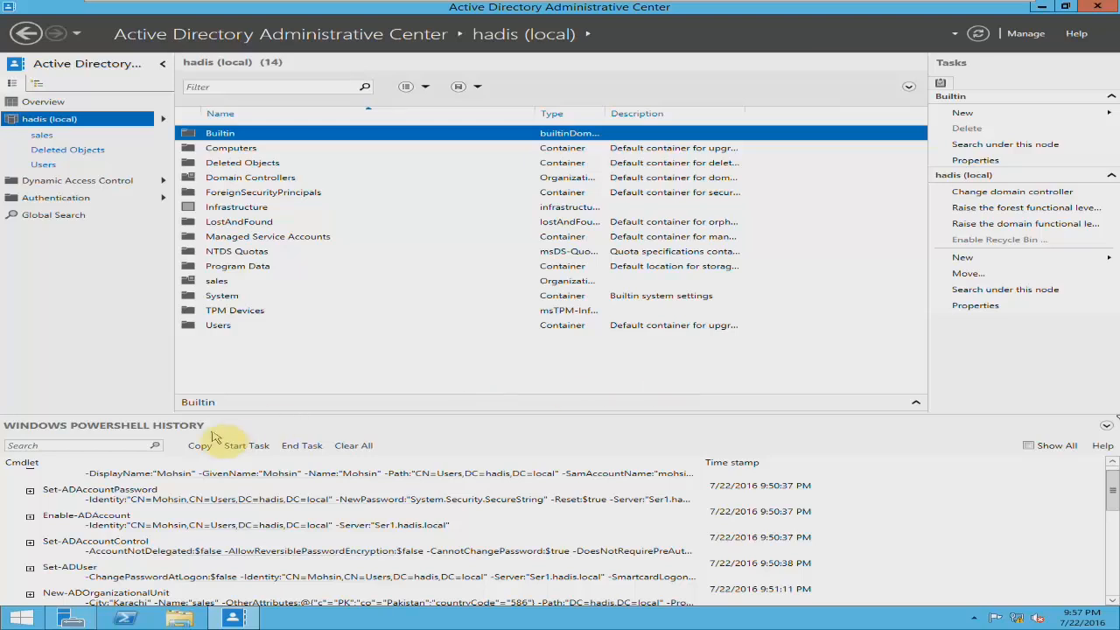
click(108, 429)
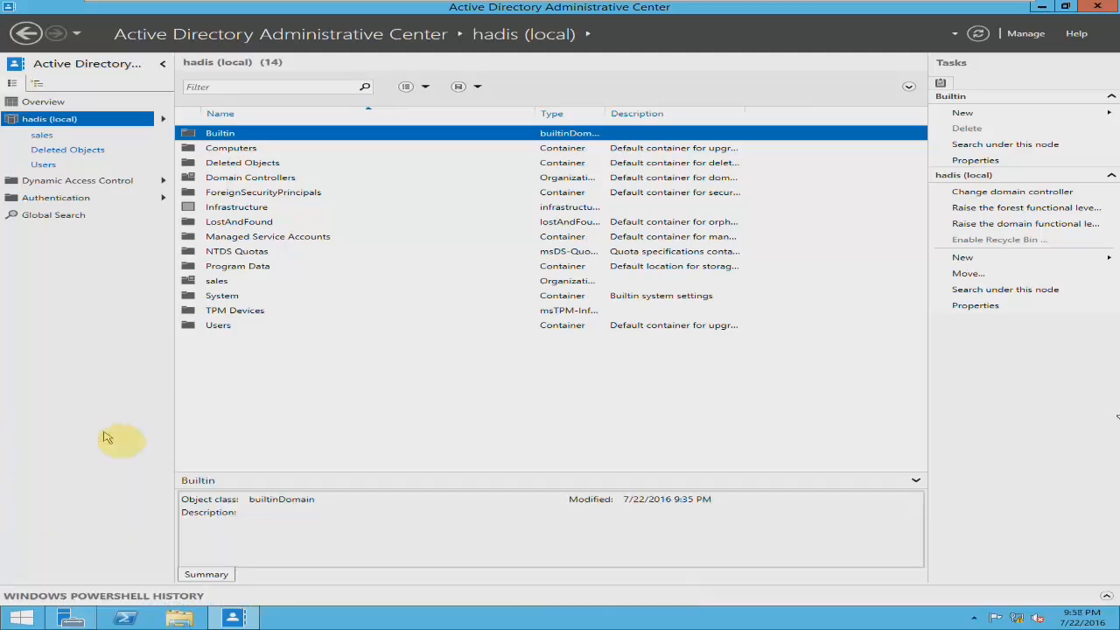
click(1106, 600)
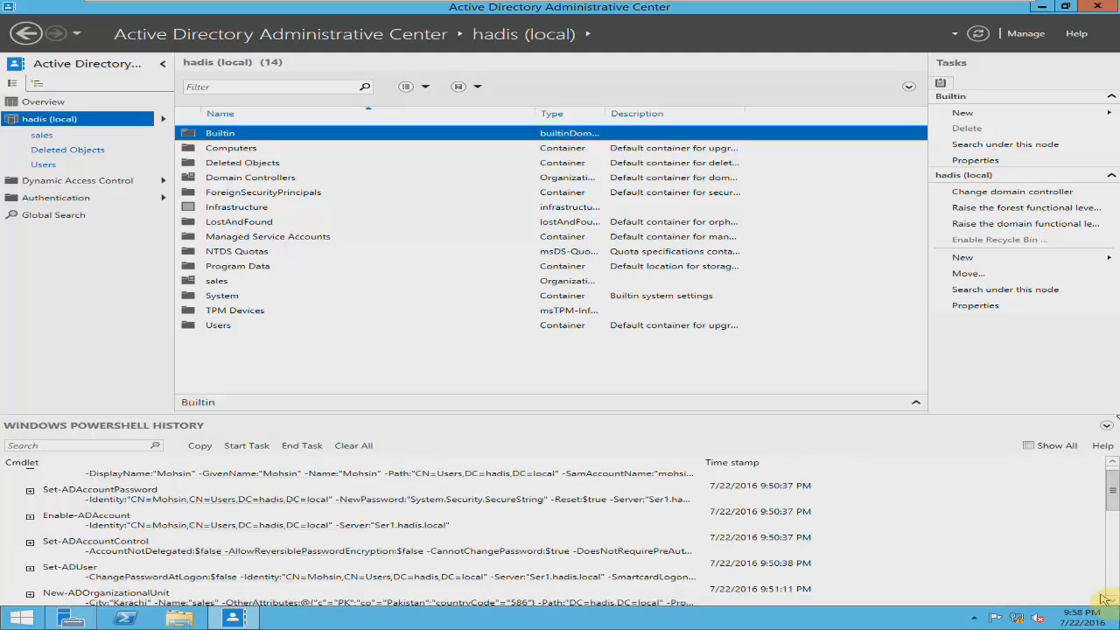
scroll(1113, 486, up, 1)
drag(1113, 479, 1111, 474)
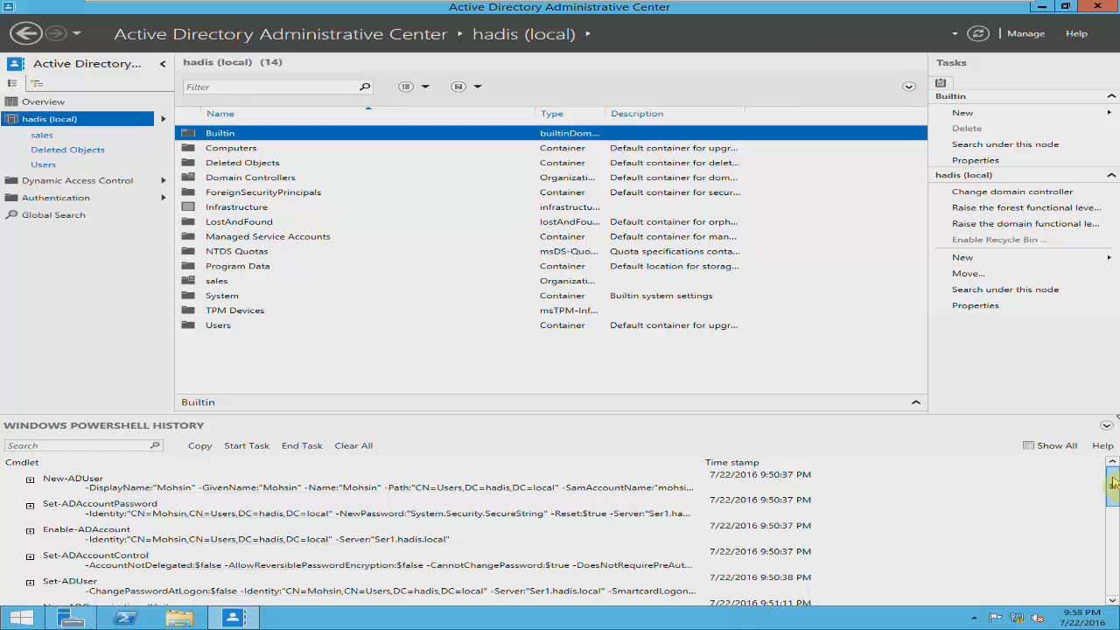
drag(1110, 482, 1112, 577)
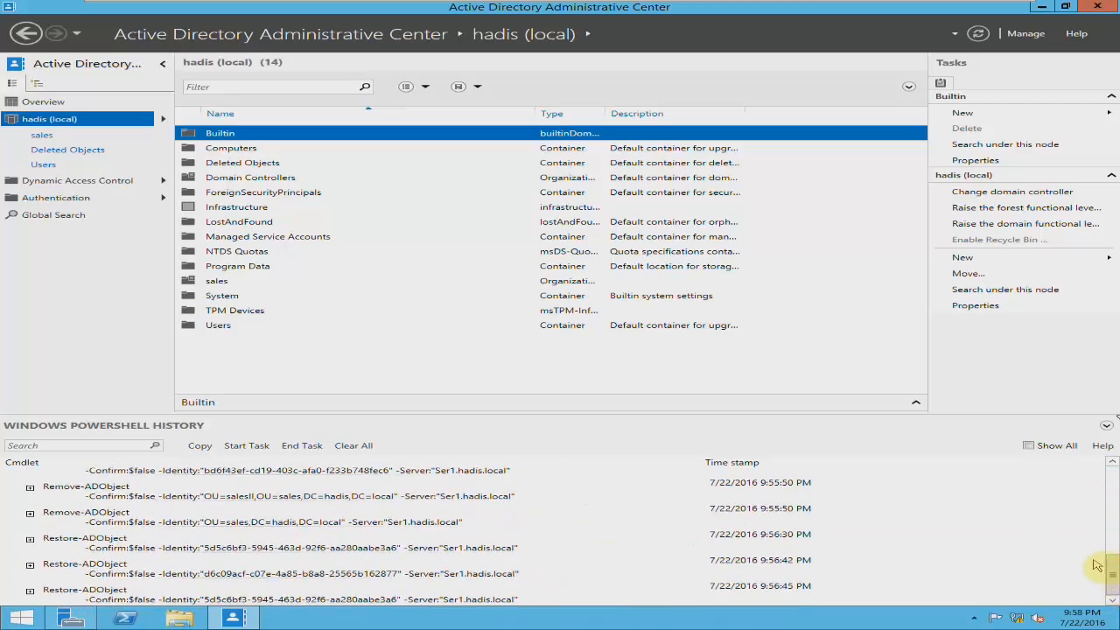
click(1107, 426)
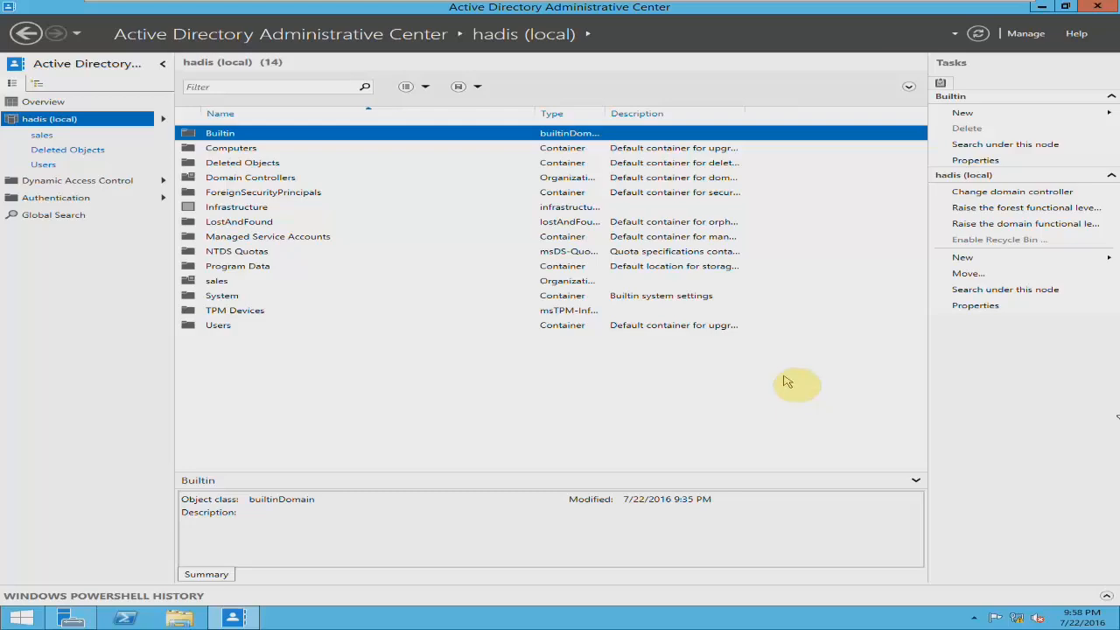
Switch to Server Manager, open Active Directory Users and Computers, and show the contents of the sales organizational unit.
drag(77, 11, 83, 87)
click(831, 77)
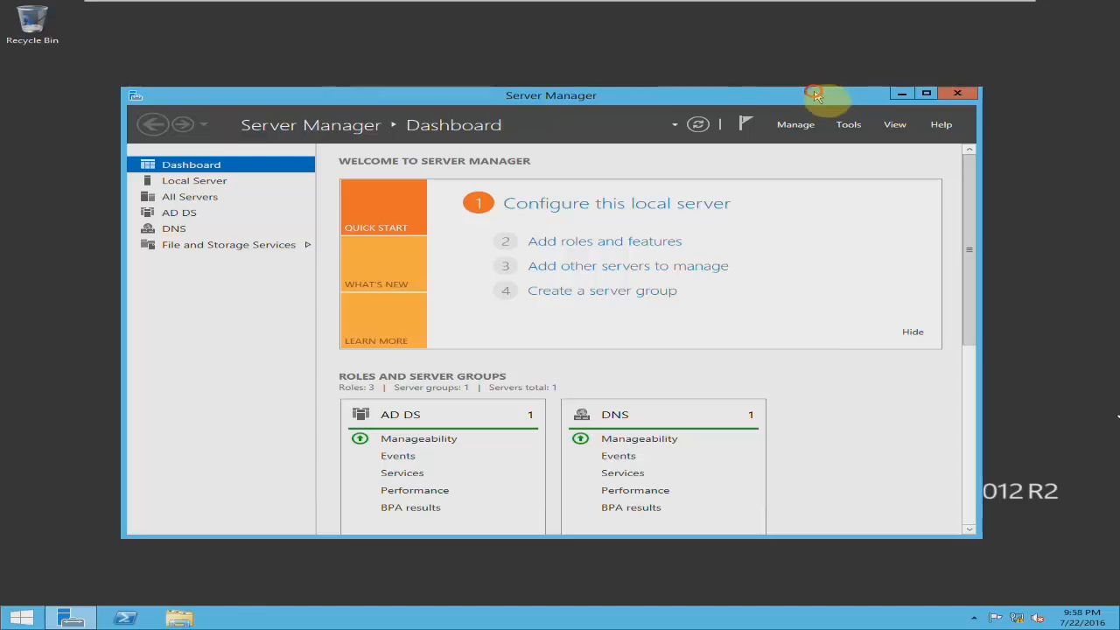
click(848, 126)
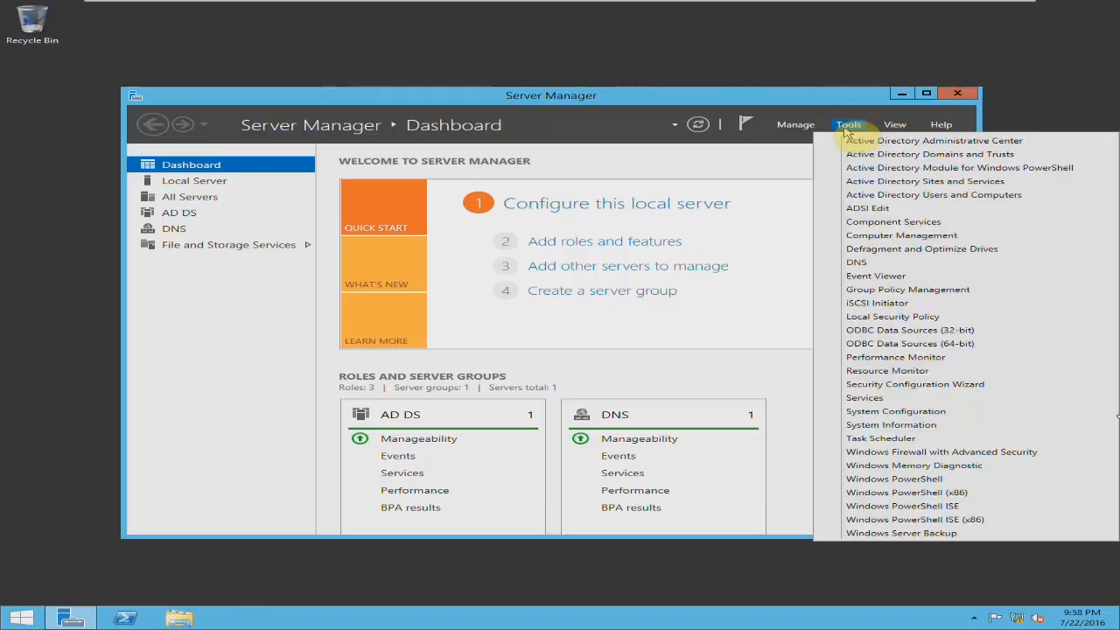
click(877, 194)
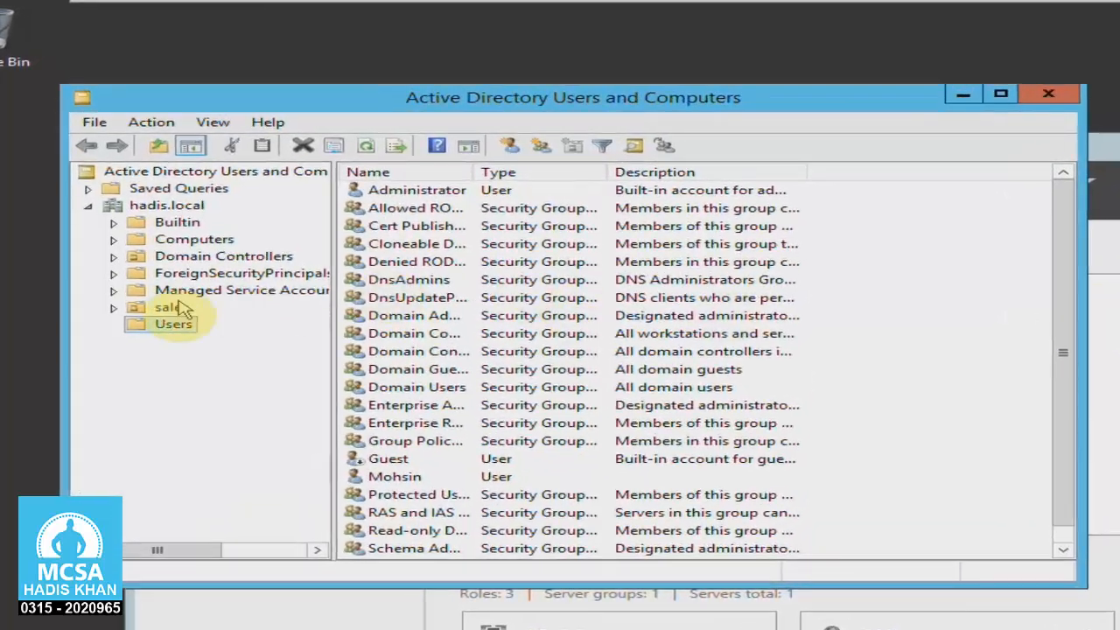
click(112, 308)
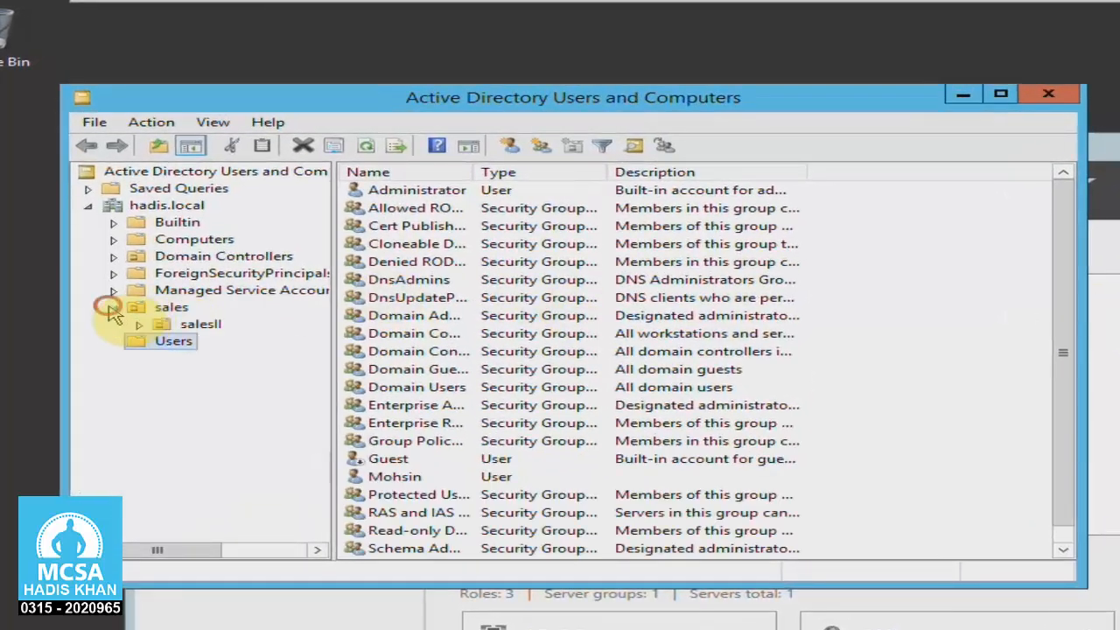
click(127, 308)
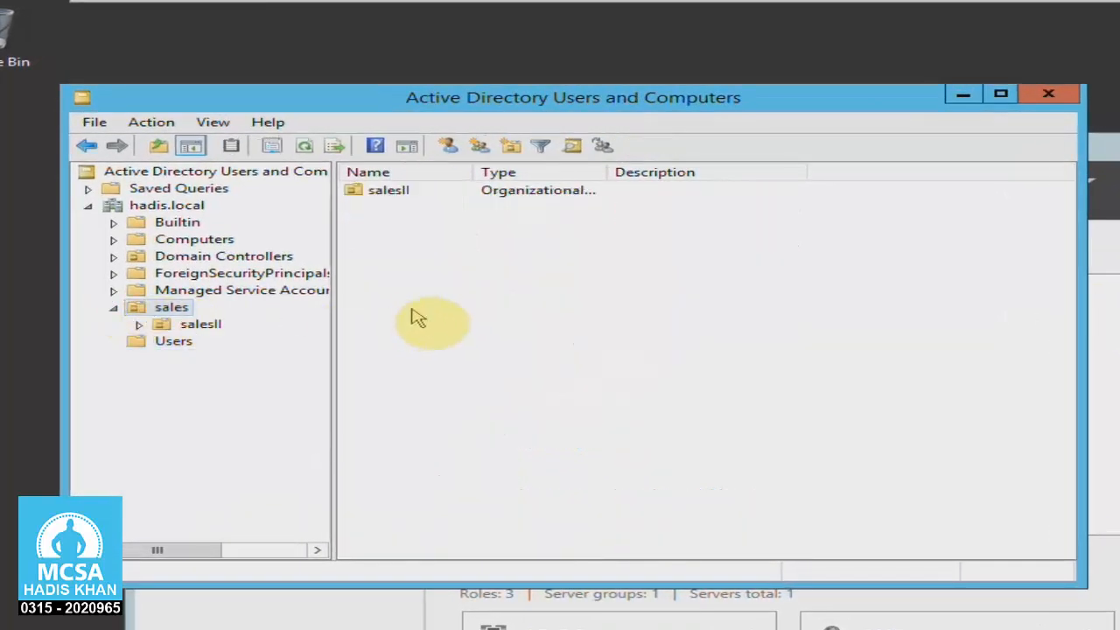
Start a new user in the sales organizational unit with first name u1 and logon name u1.
click(447, 145)
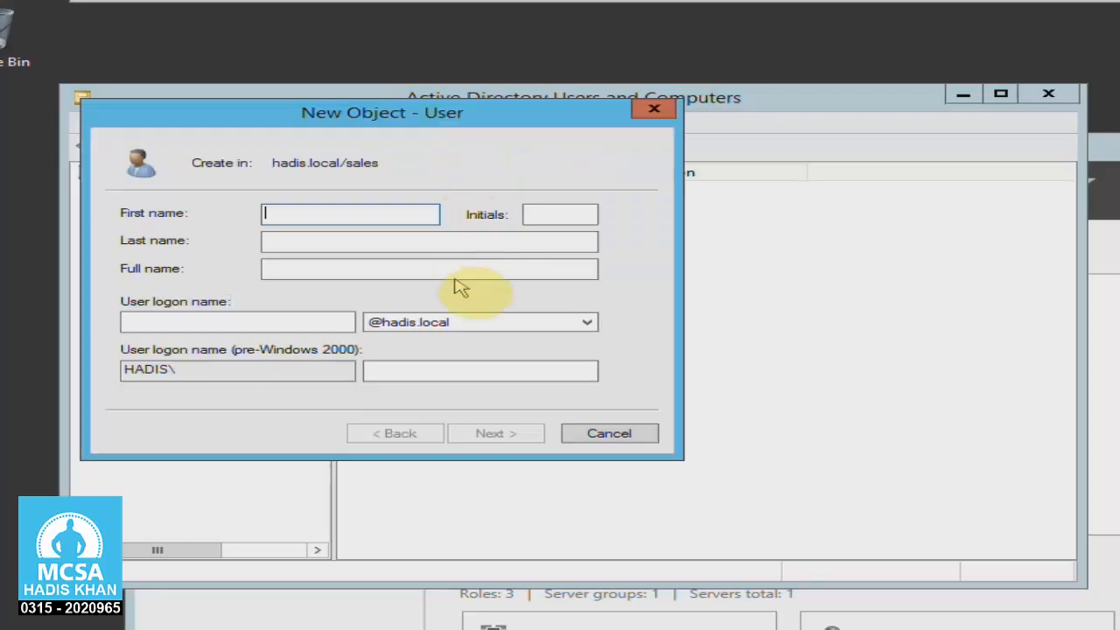
text(u1)
key(Tab)
key(Tab)
key(Tab)
key(Tab)
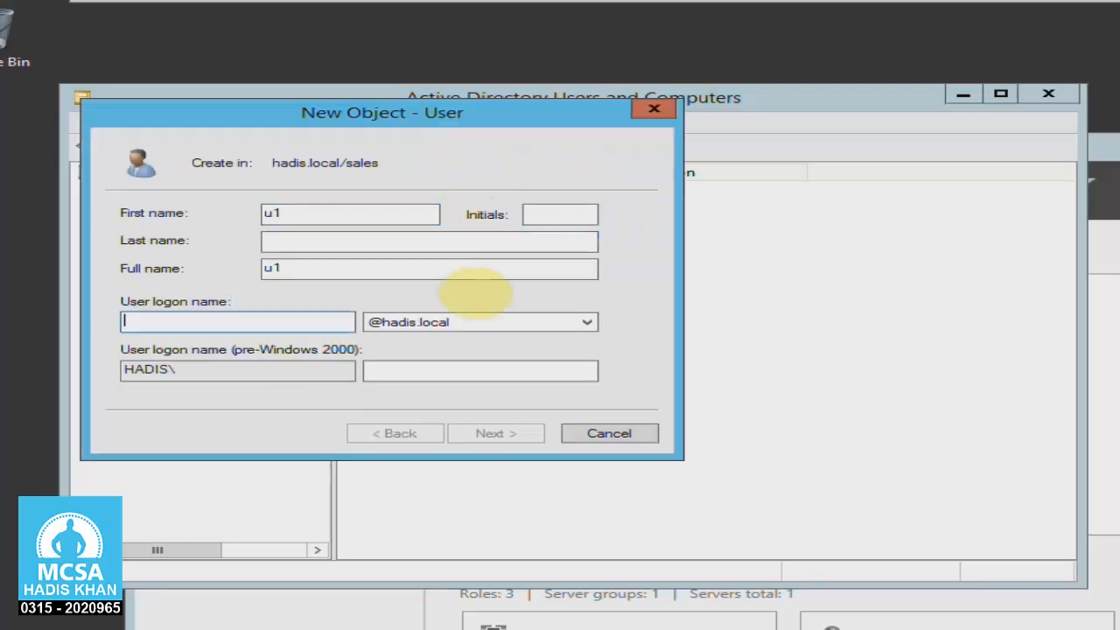
text(u1)
key(Return)
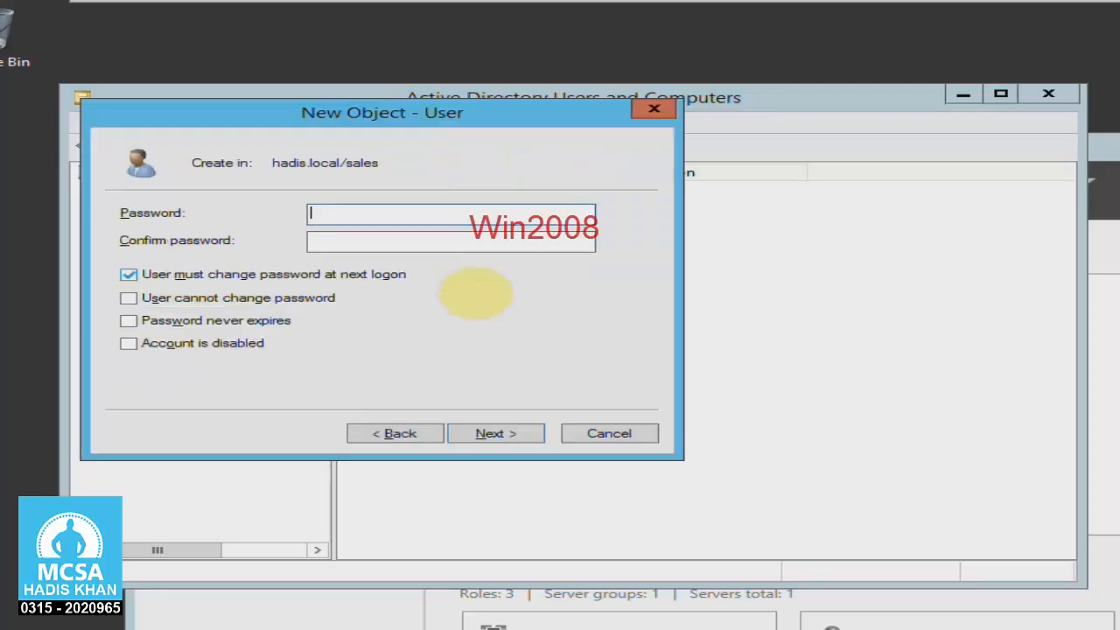
Enter and confirm the account password, disable change at next logon, enable User cannot change password and Password never expires, and create the user.
key(Tab)
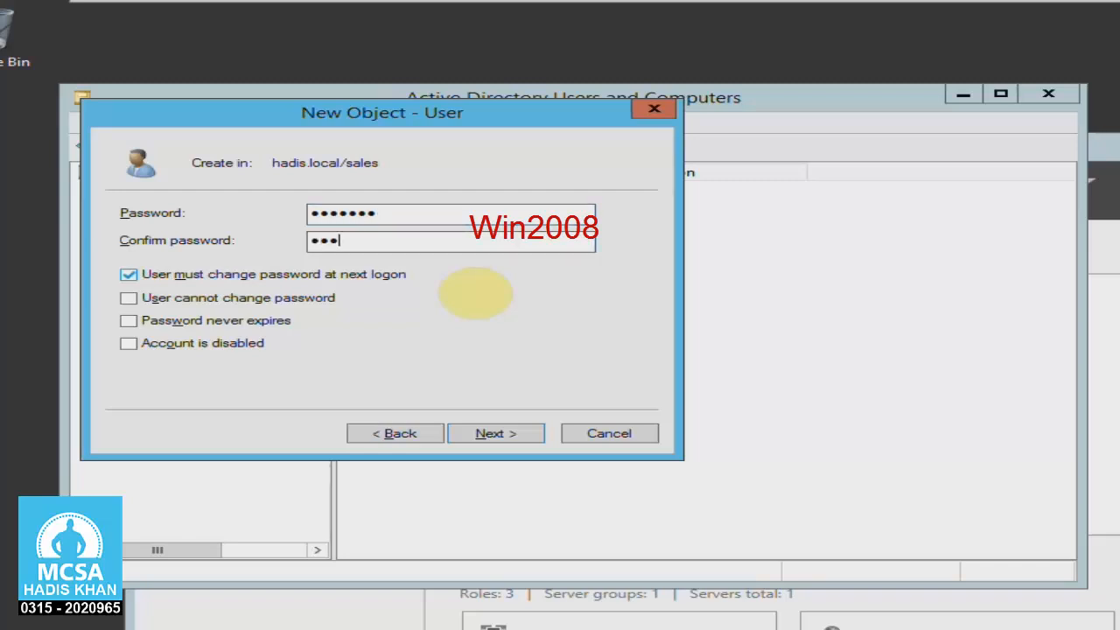
key(Tab)
key(Tab)
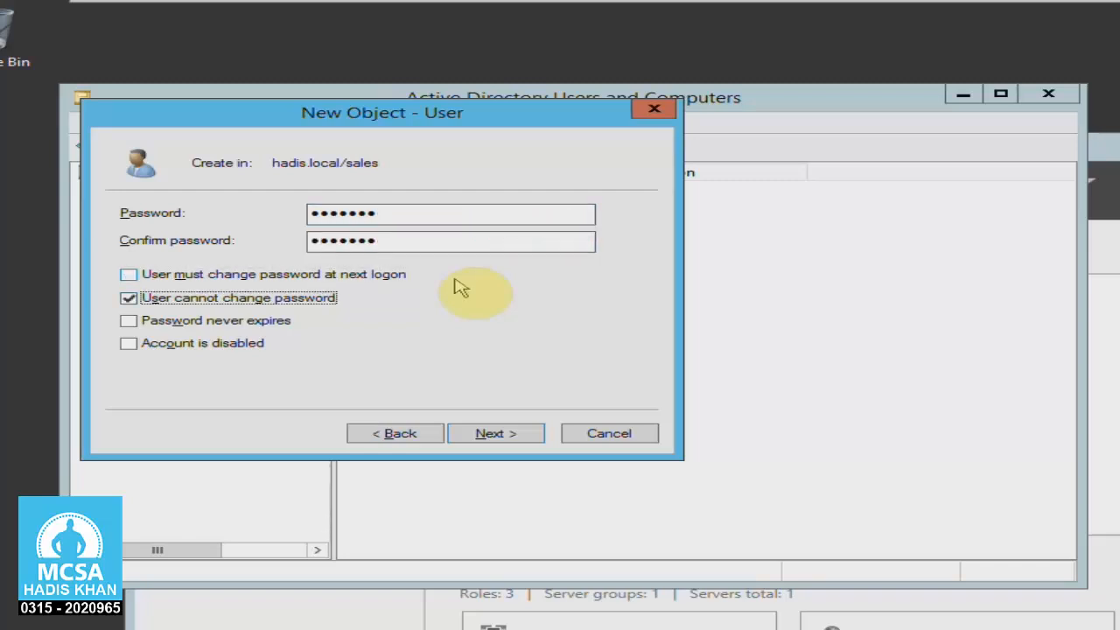
key(Tab)
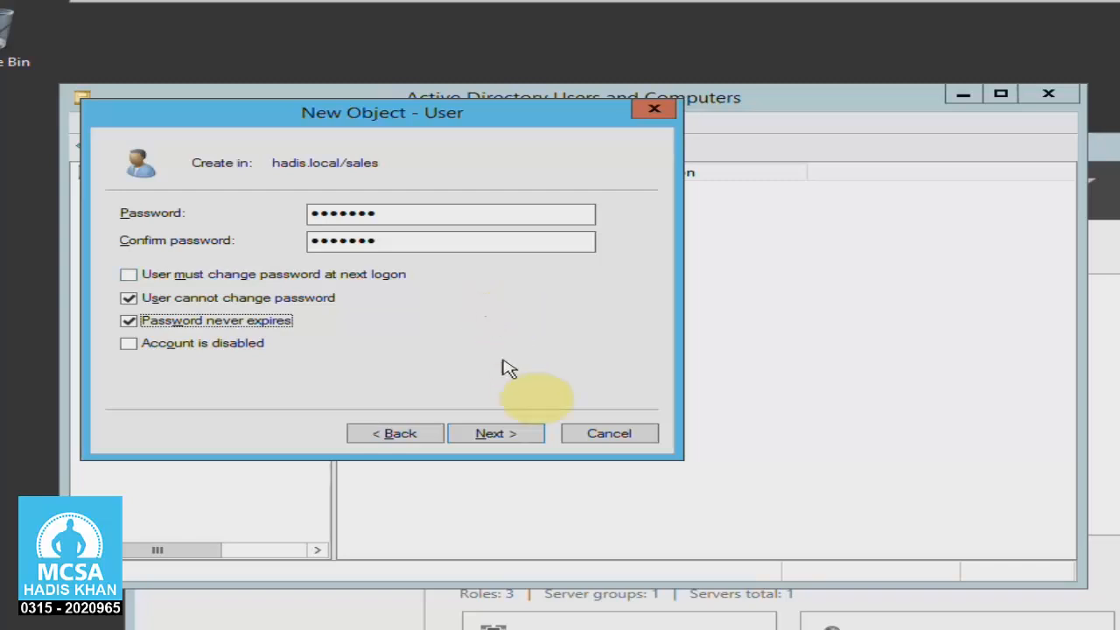
click(525, 431)
click(525, 431)
click(558, 436)
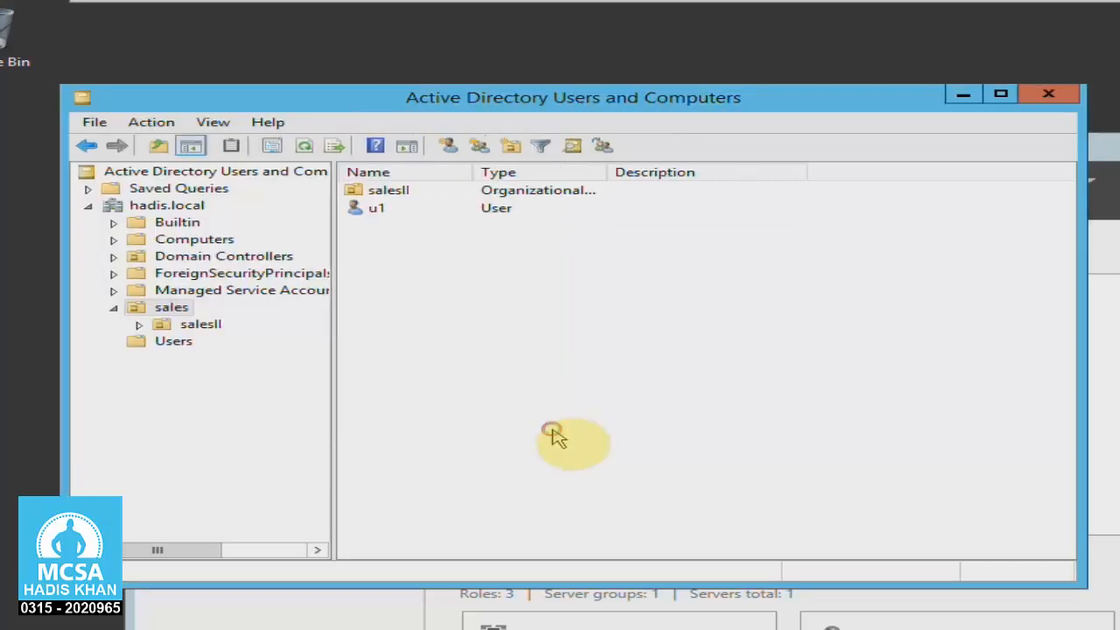
Close Active Directory Users and Computers, open Group Policy Management, and expand the forest down to the sales organizational unit in hadis.local.
click(1074, 100)
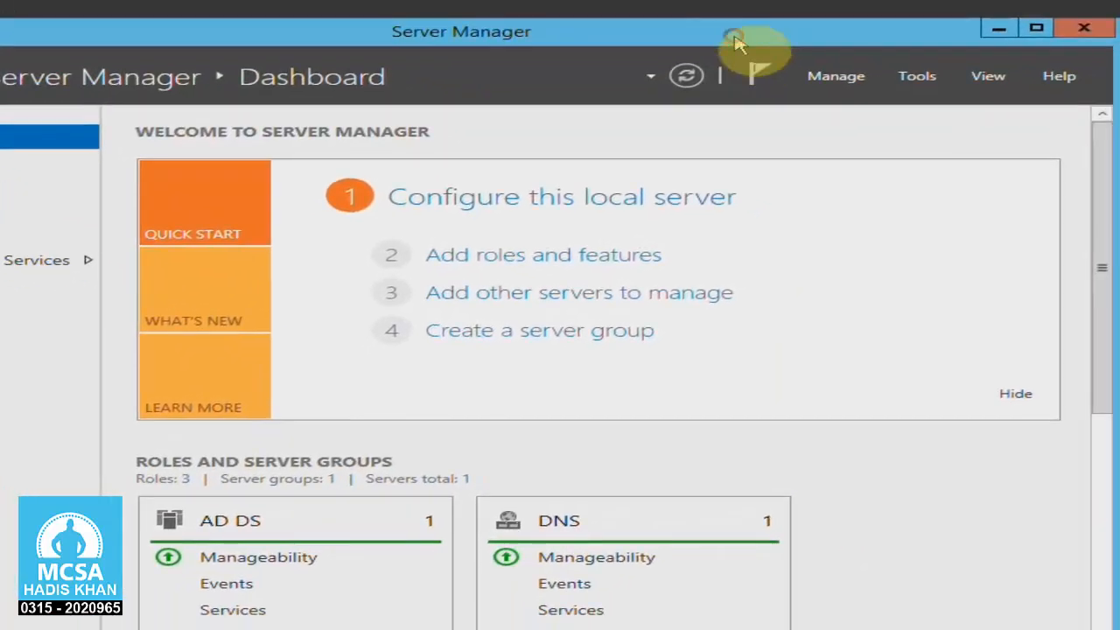
click(917, 76)
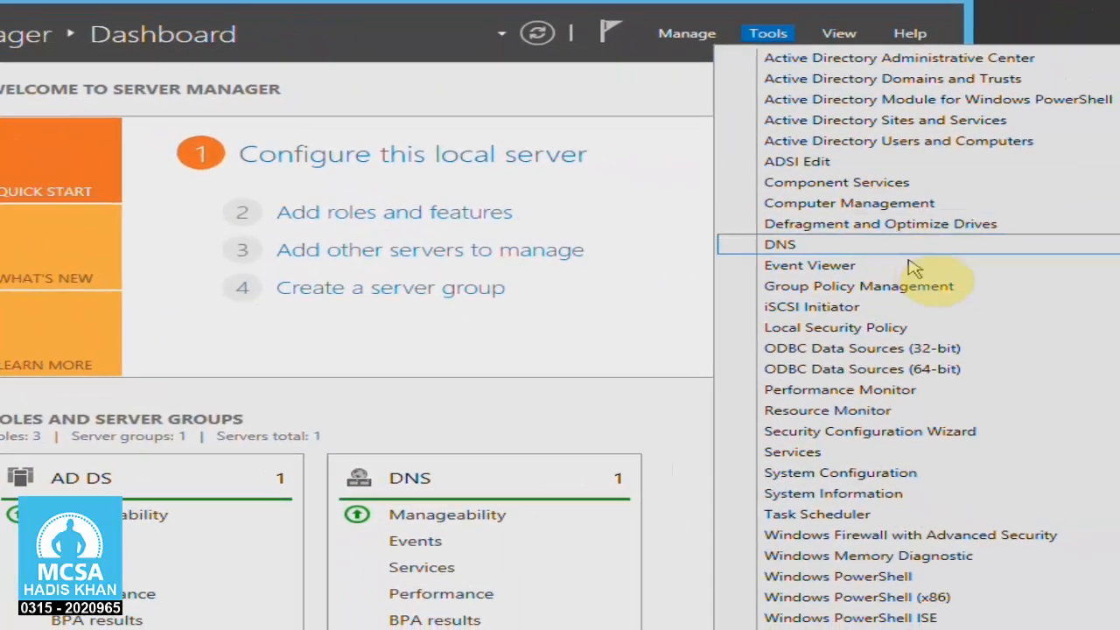
click(958, 287)
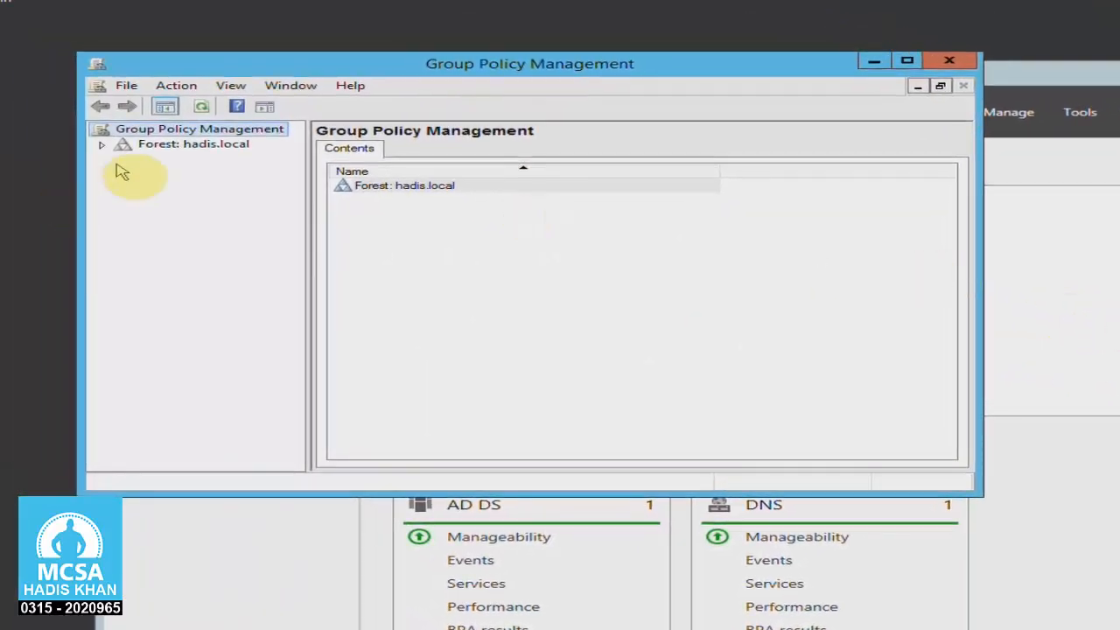
click(101, 145)
click(124, 159)
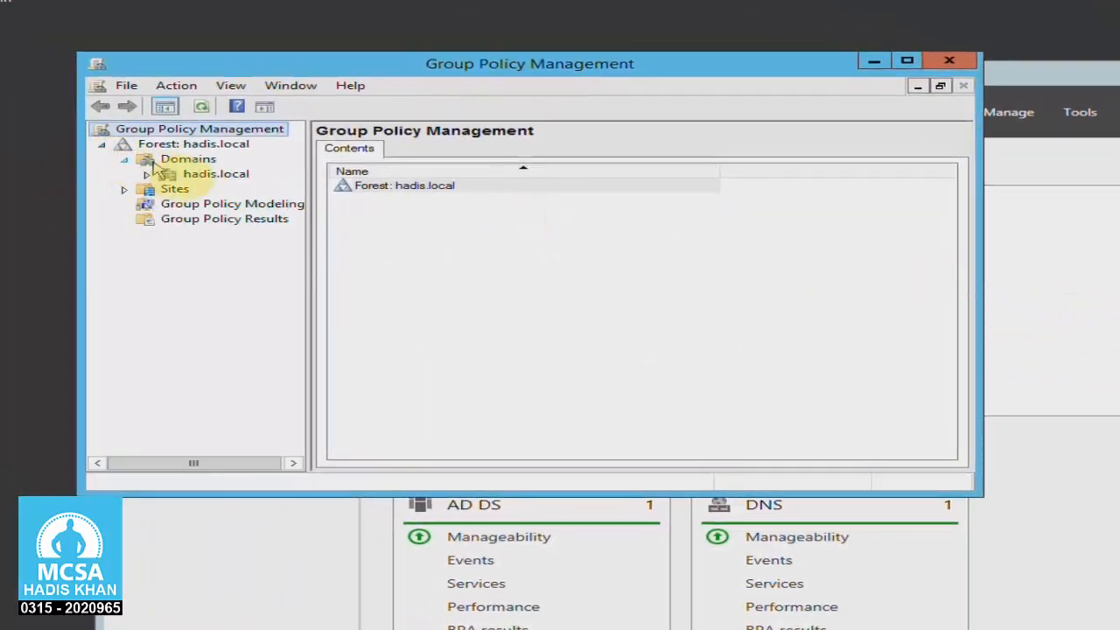
click(148, 175)
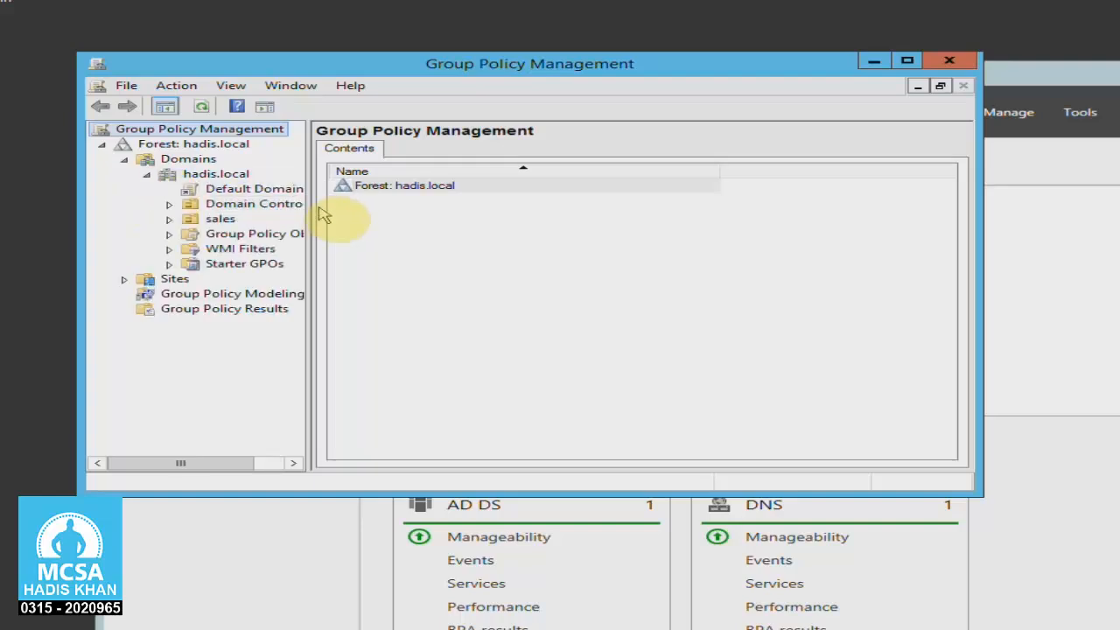
drag(306, 204, 429, 210)
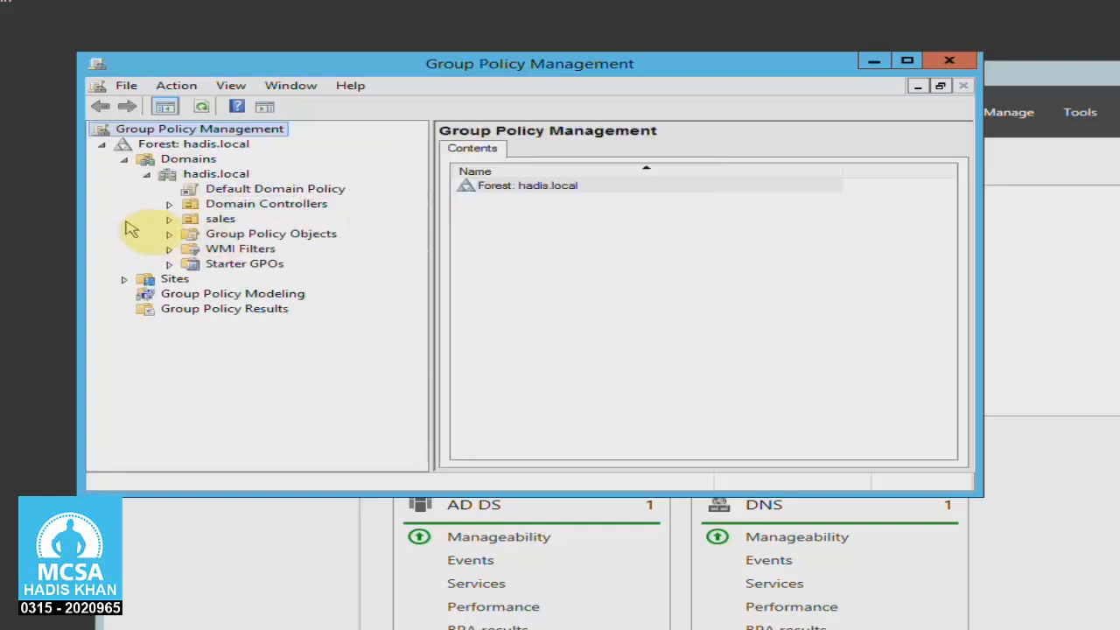
click(170, 218)
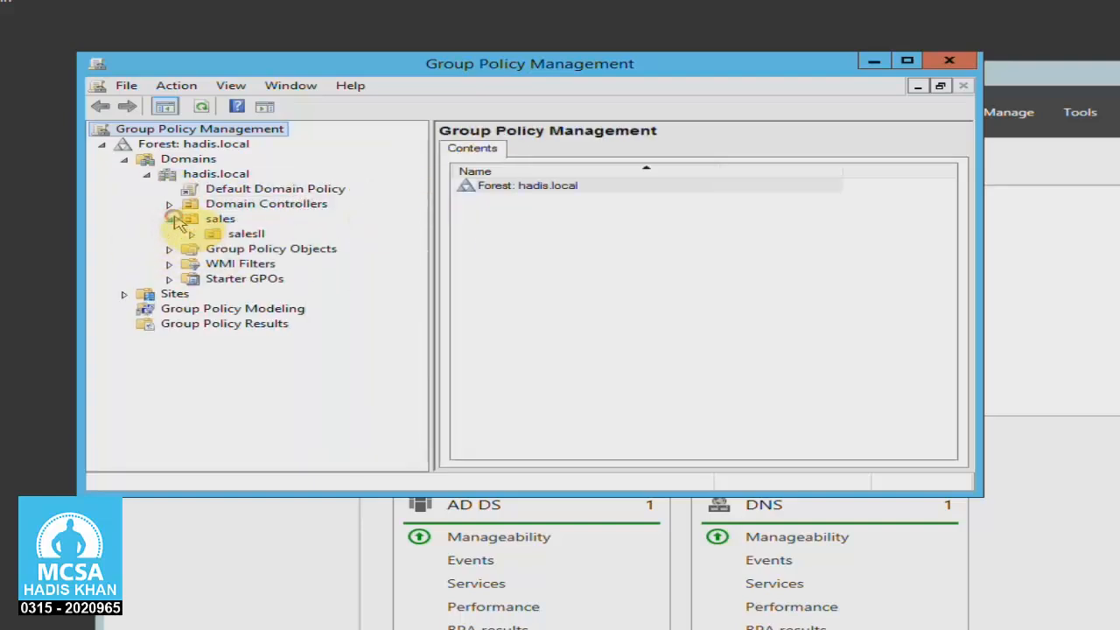
Create a GPO named sales in the domain and link it to the sales organizational unit.
right_click(221, 220)
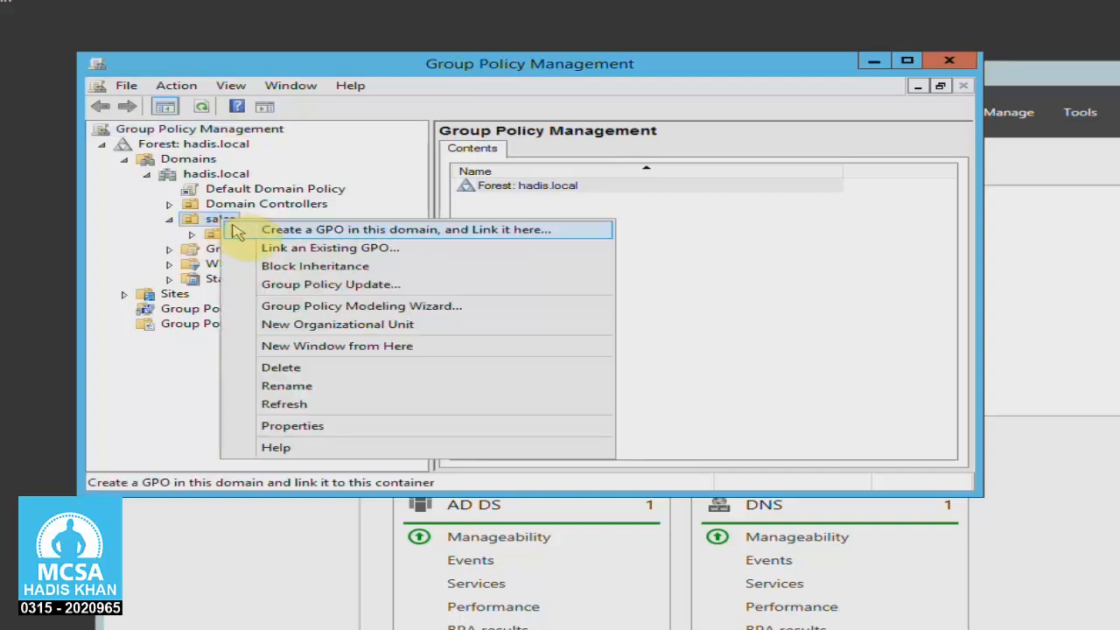
click(238, 230)
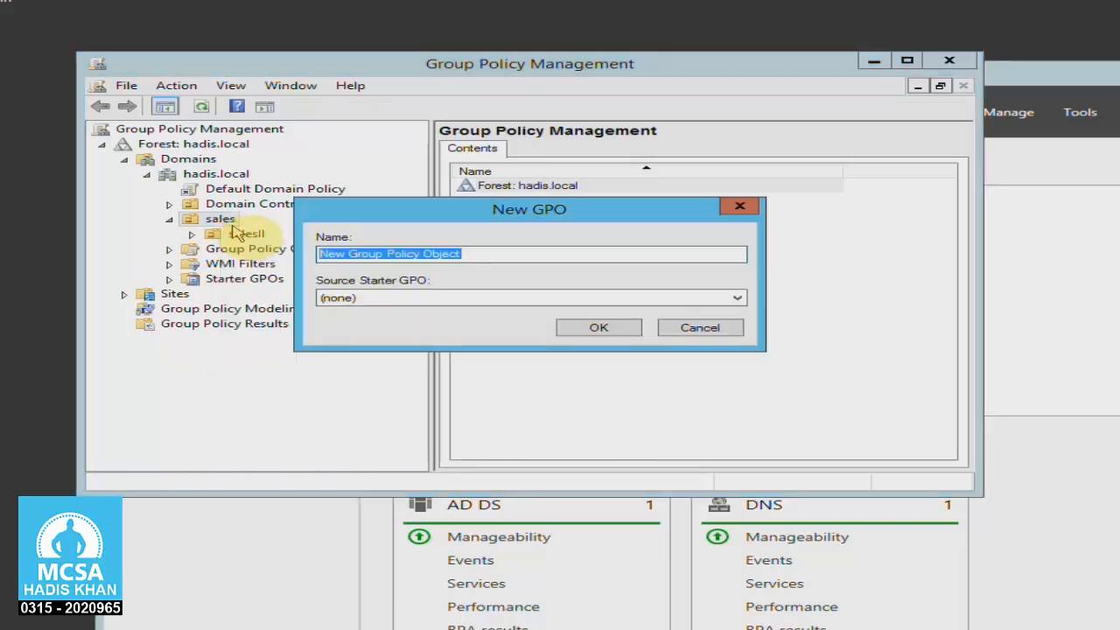
text(sales)
key(Return)
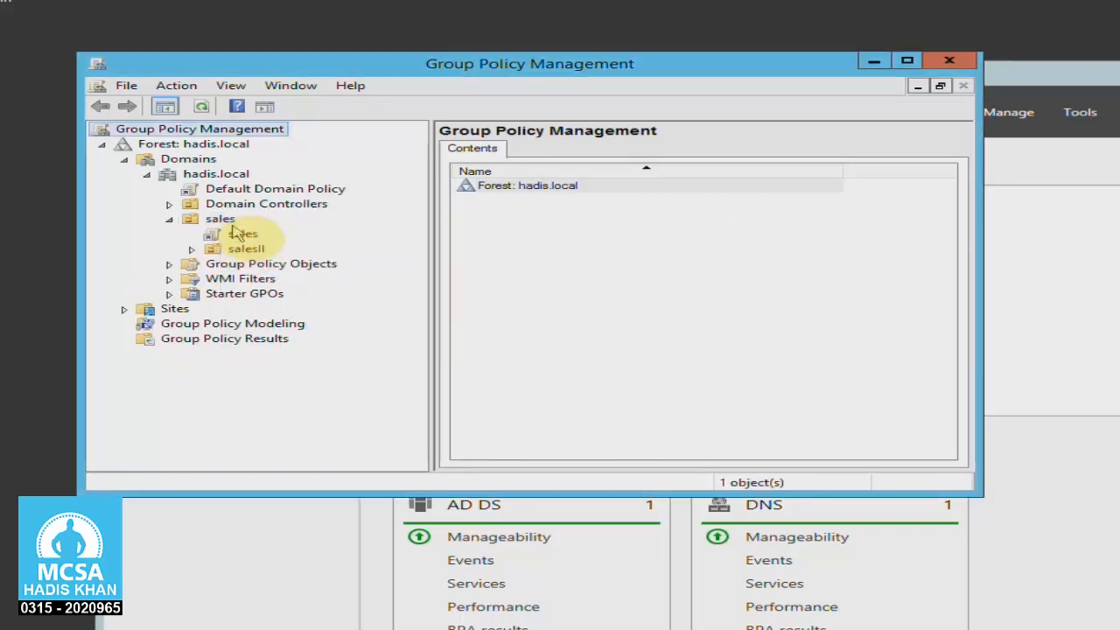
Open the sales GPO for editing, expand the Computer Configuration policies, show both configuration nodes, and widen the tree area.
right_click(241, 234)
click(254, 242)
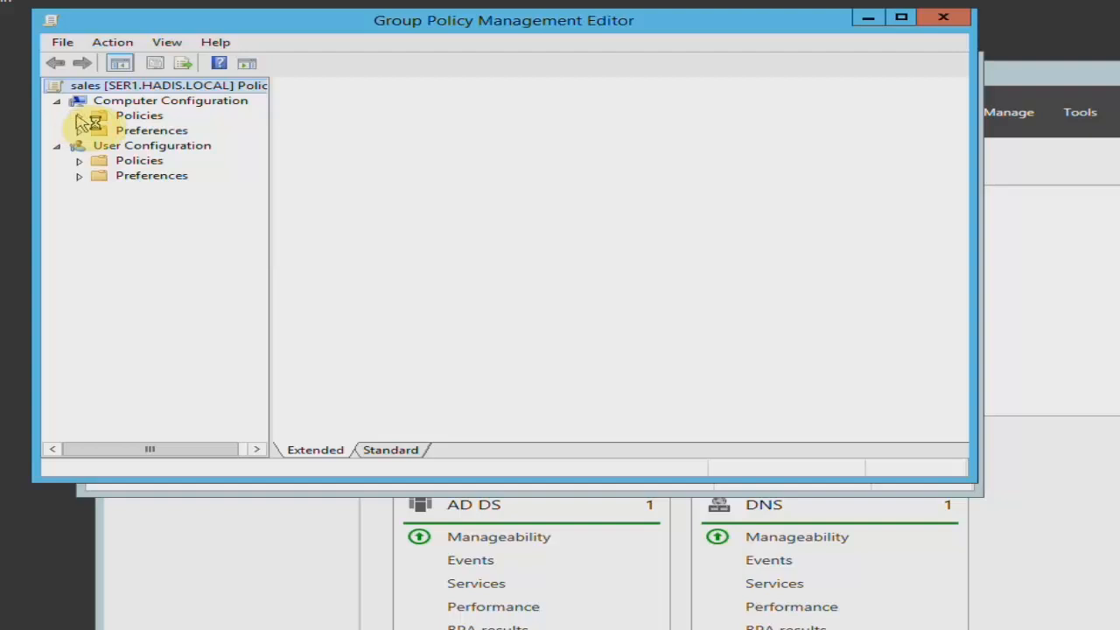
click(79, 117)
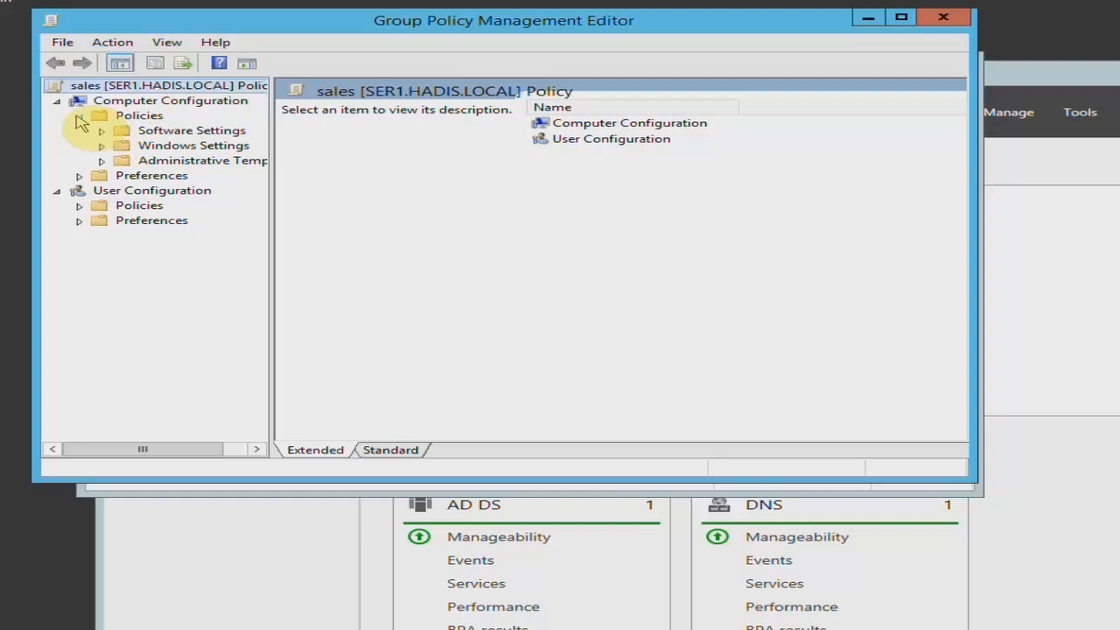
click(167, 101)
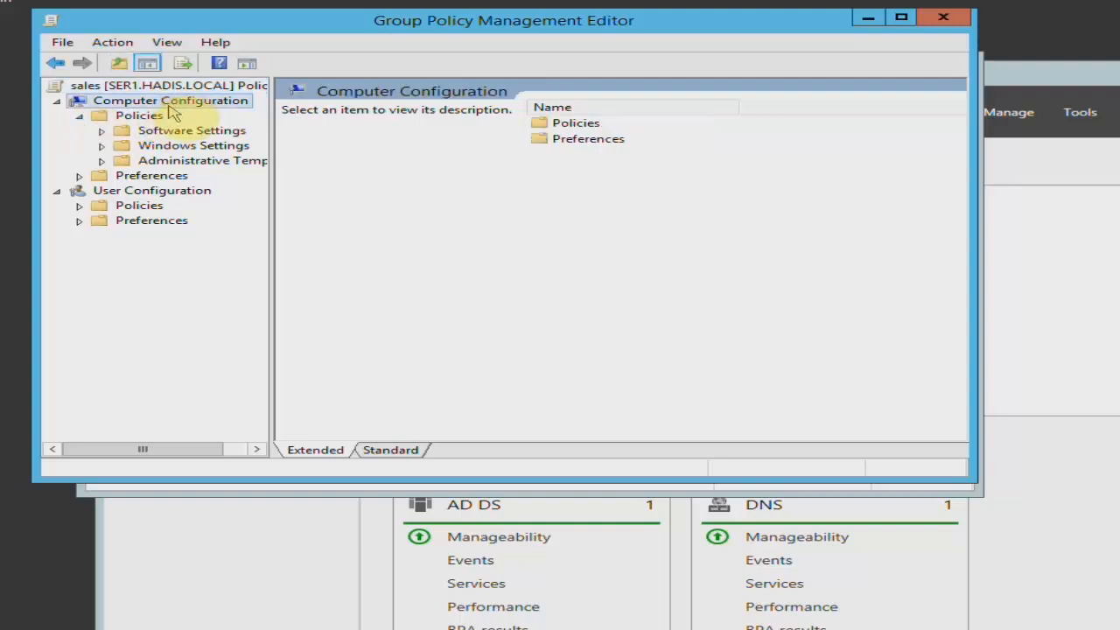
click(193, 192)
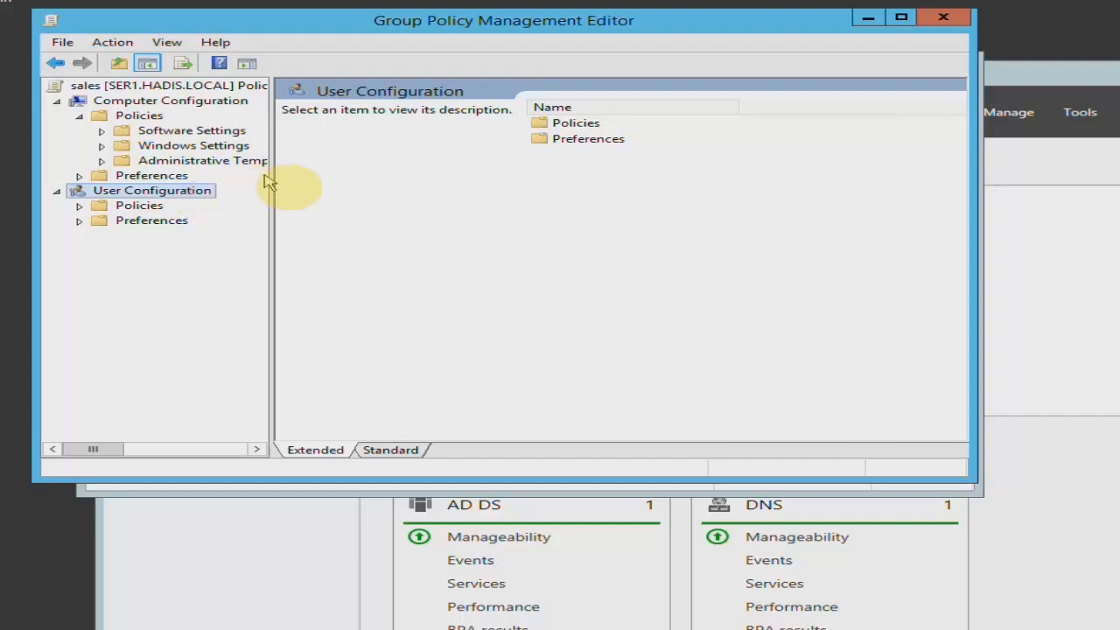
drag(269, 179, 358, 183)
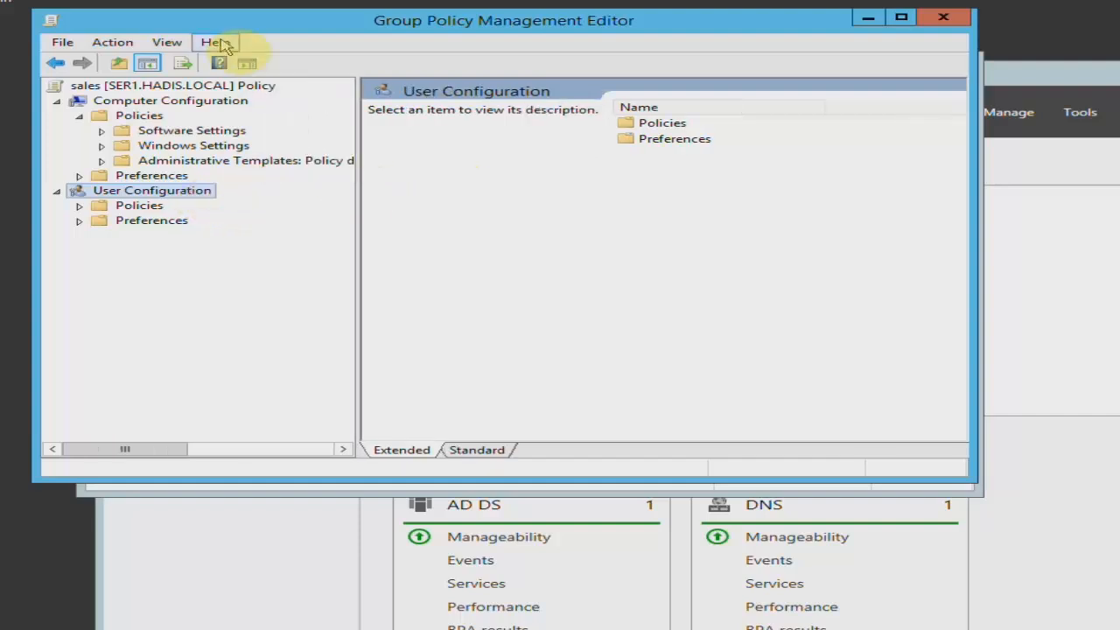
drag(238, 23, 243, 12)
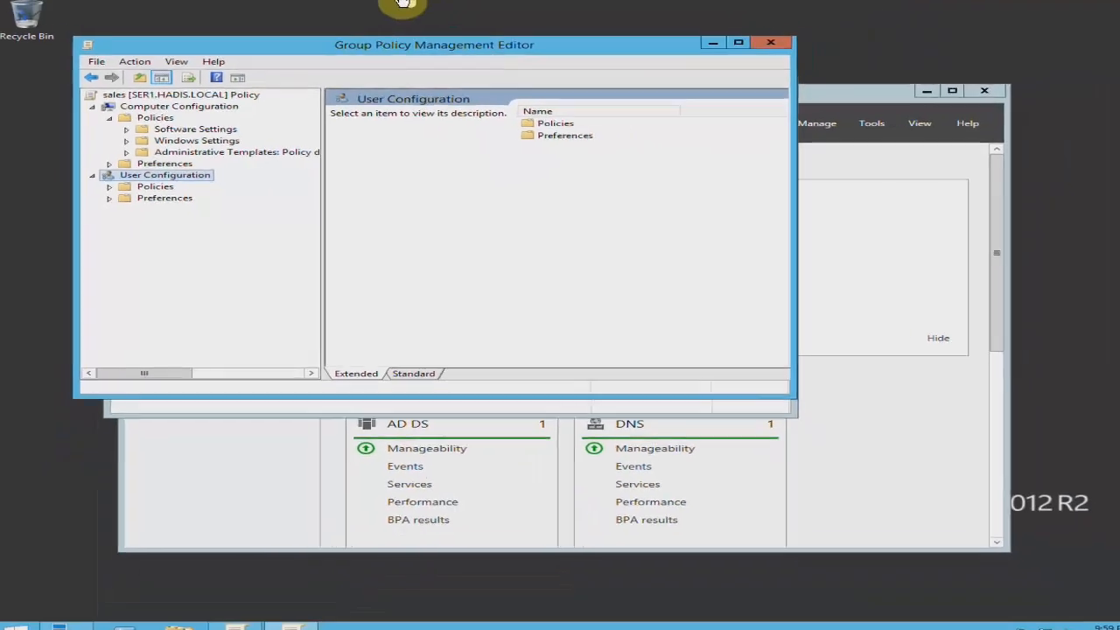
Switch to the Windows 7 machine and open the Local Group Policy Editor by running gpedit.msc.
click(341, 7)
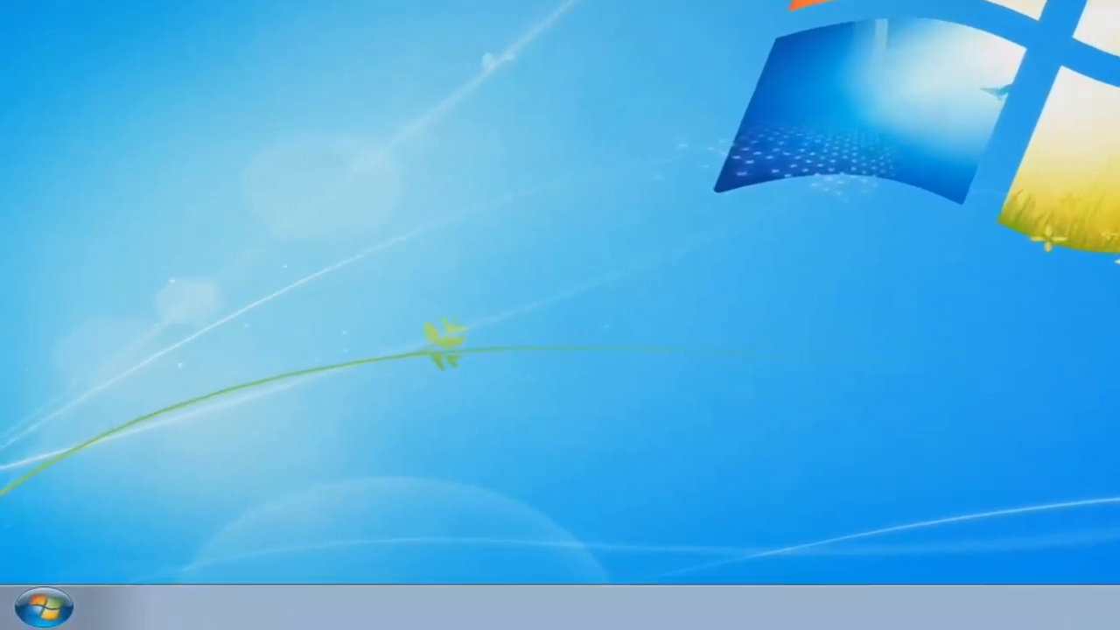
key(super+r)
text(gp)
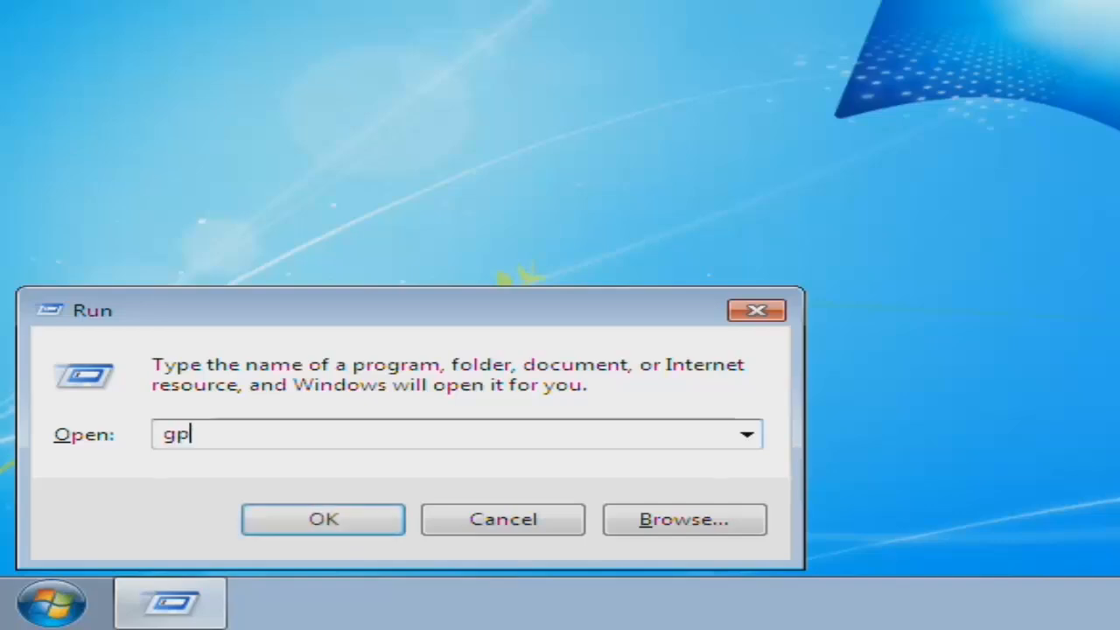
text(edit.msc)
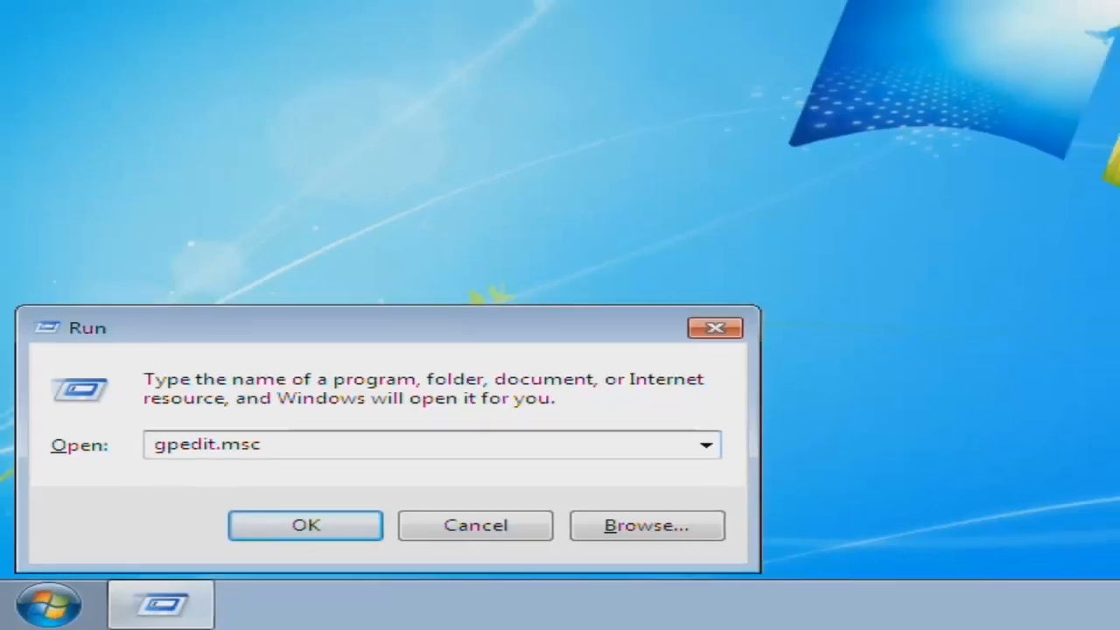
key(Return)
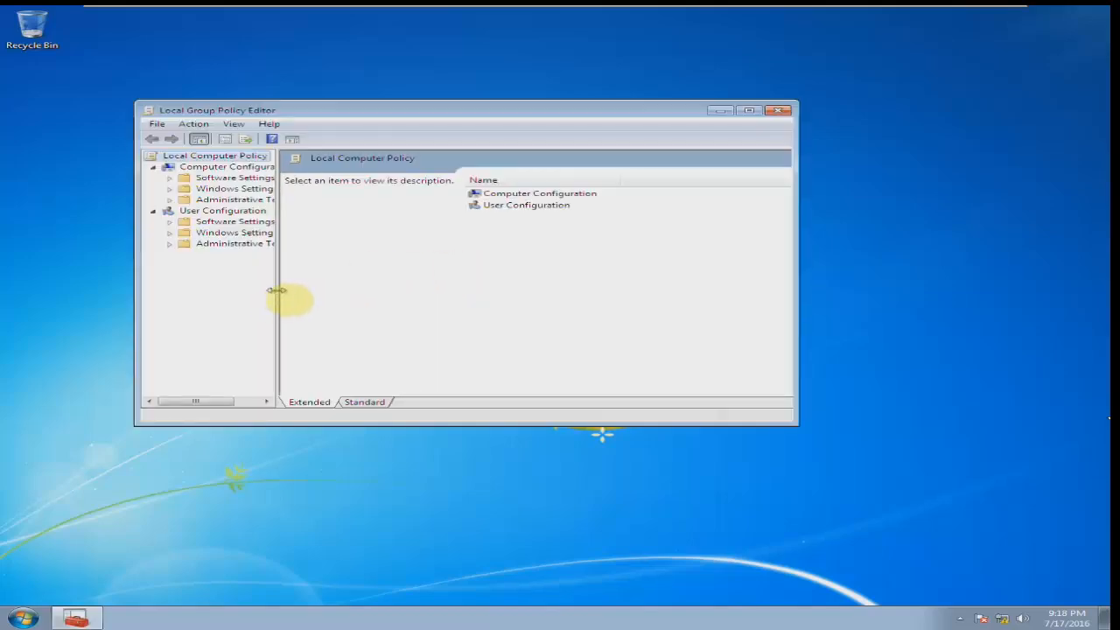
Examine the Windows Settings under Computer Configuration in the local policy, then close the Local Group Policy Editor.
drag(276, 290, 355, 288)
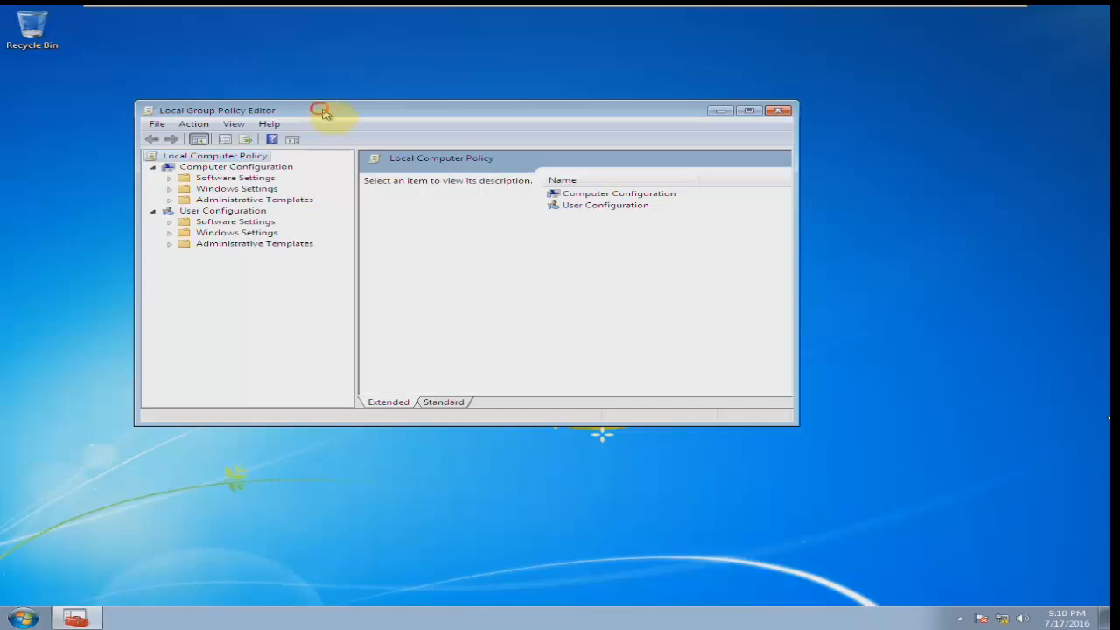
drag(322, 108, 343, 113)
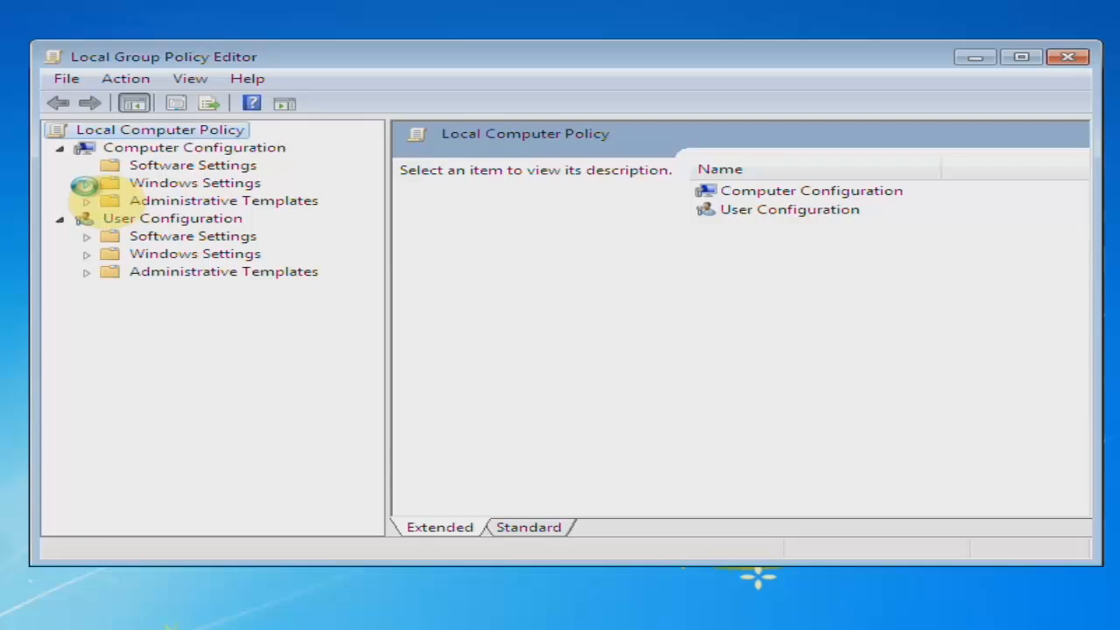
double_click(142, 183)
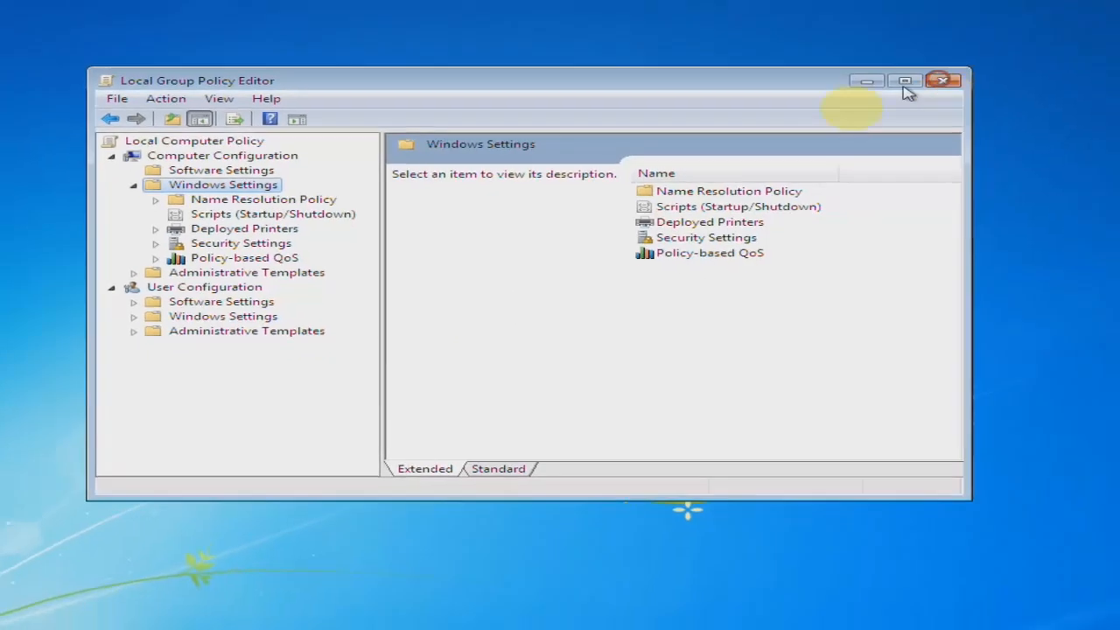
click(1067, 57)
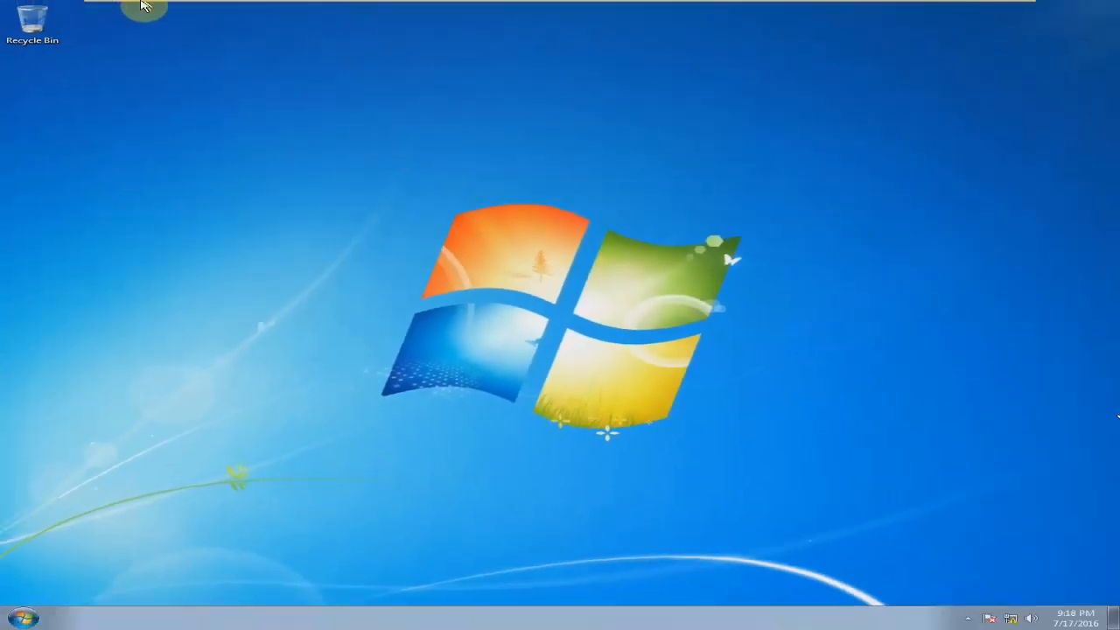
Switch back to the server's Group Policy Management Editor and open the Computer Configuration Password Policy under Security Settings, Account Policies.
click(173, 8)
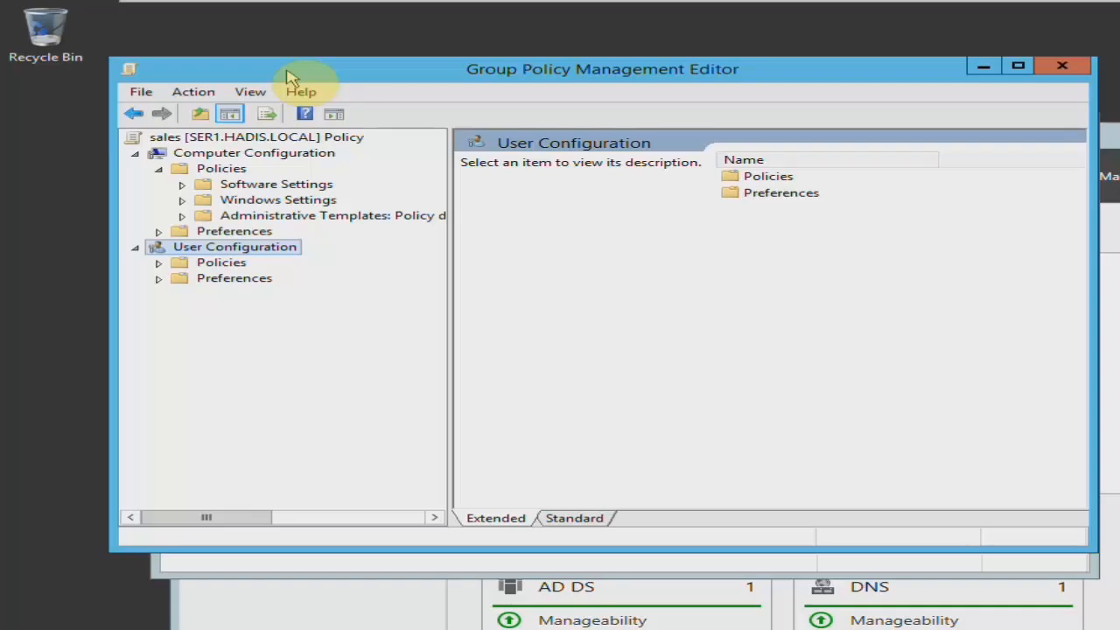
click(182, 200)
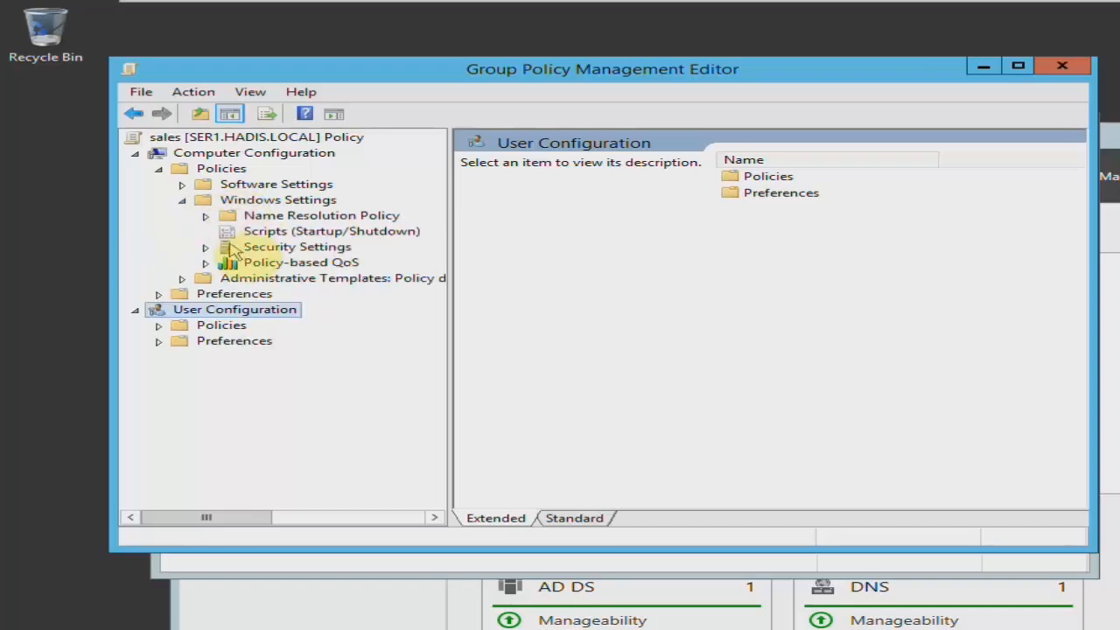
click(233, 249)
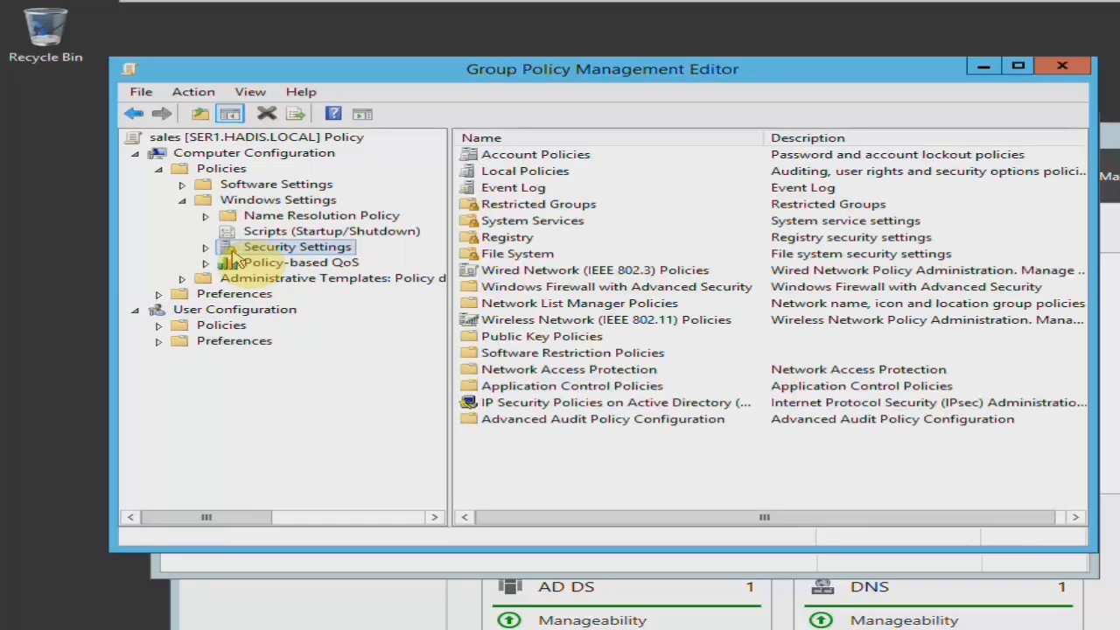
click(505, 155)
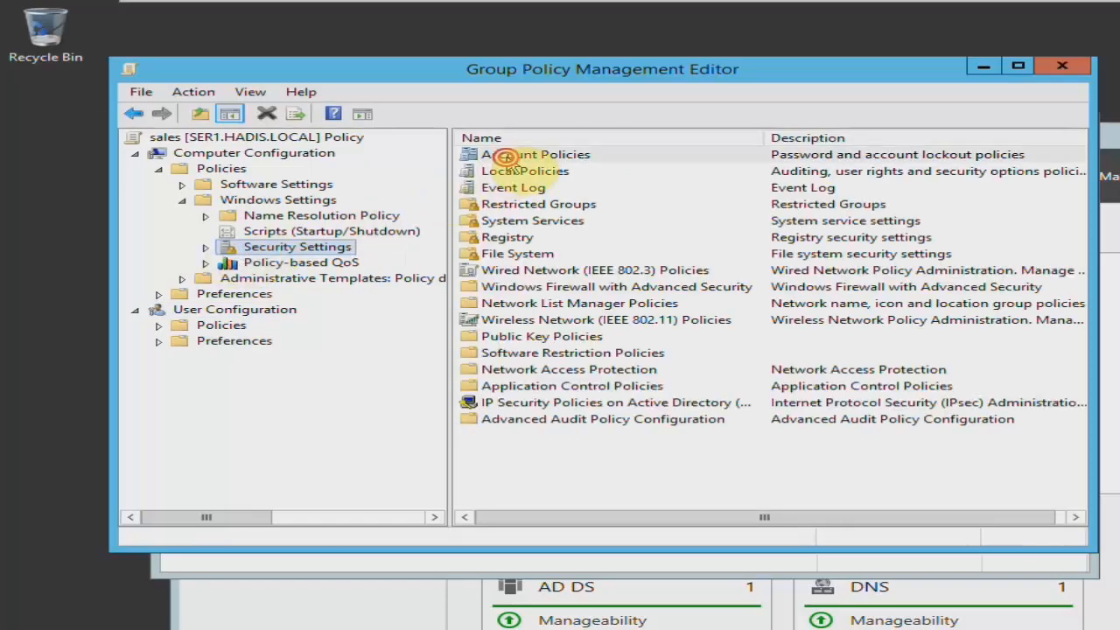
double_click(505, 156)
double_click(528, 155)
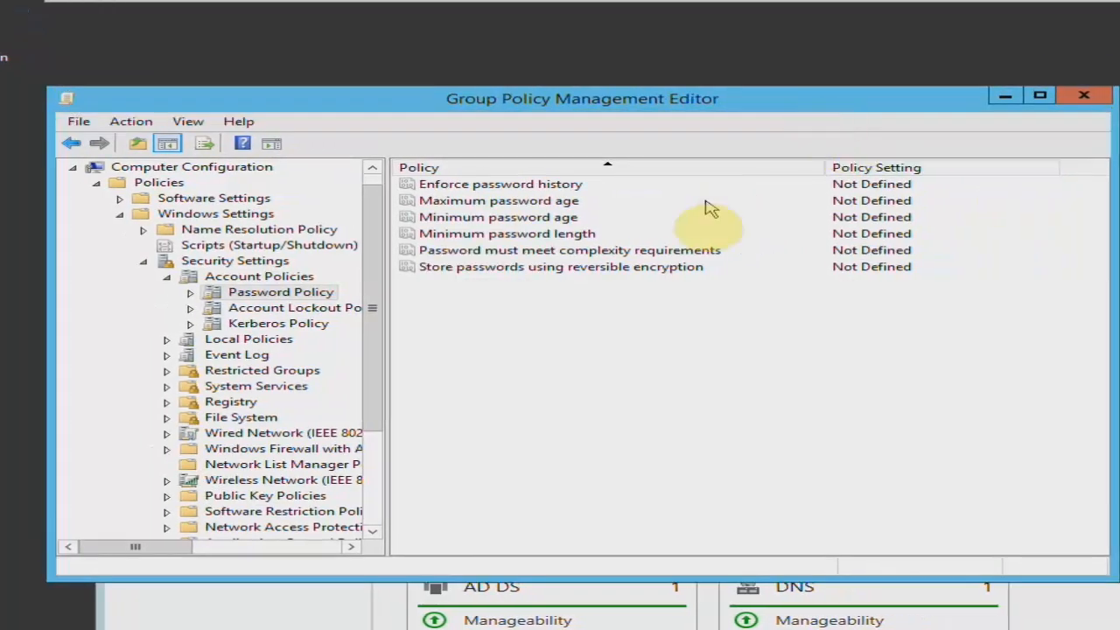
Define the policy Password must meet complexity requirements as Disabled.
double_click(620, 252)
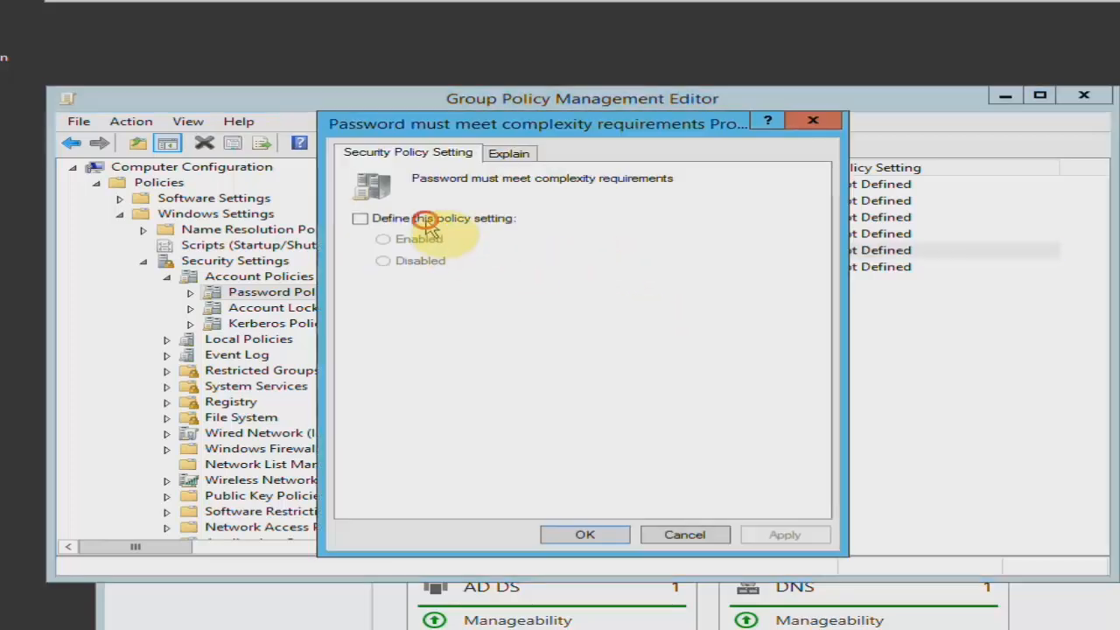
click(408, 218)
click(435, 262)
click(783, 533)
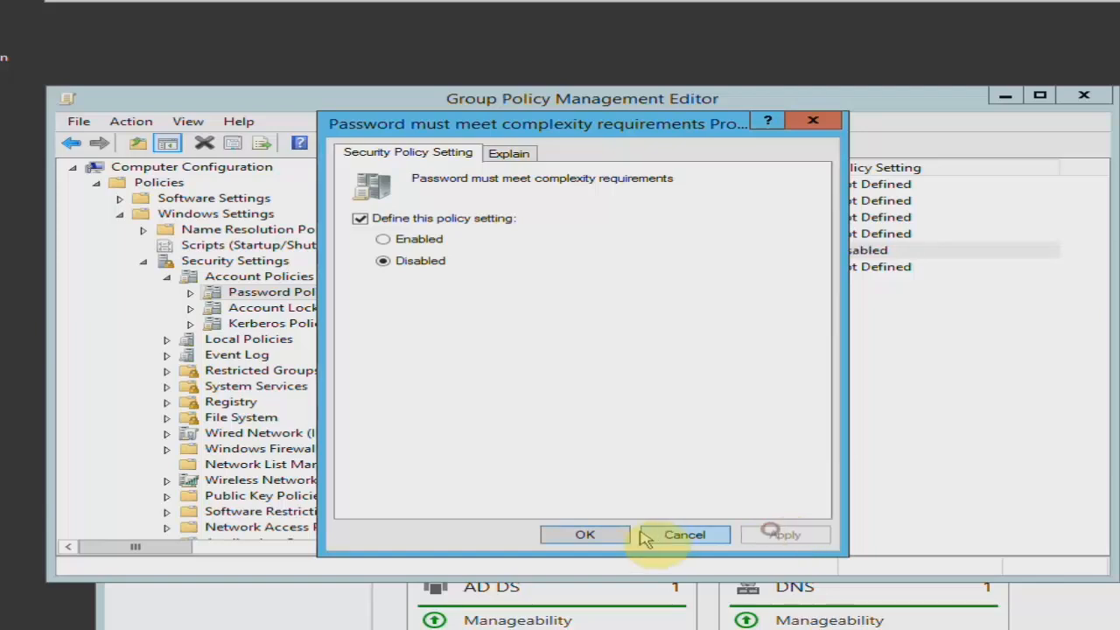
click(603, 535)
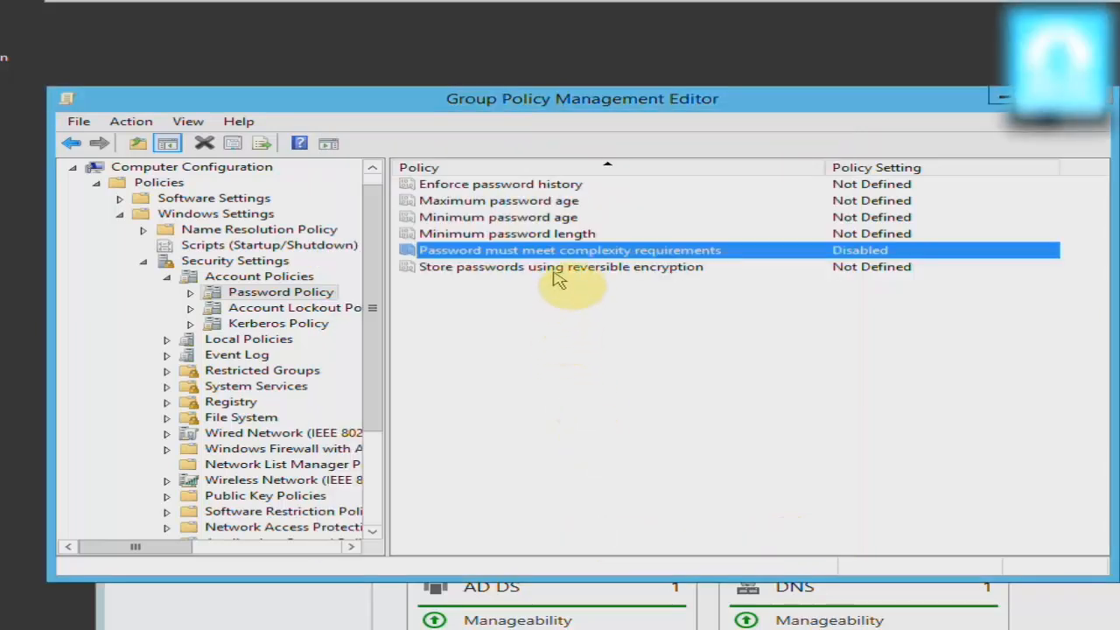
Define the policy Store passwords using reversible encryption as Disabled.
double_click(555, 268)
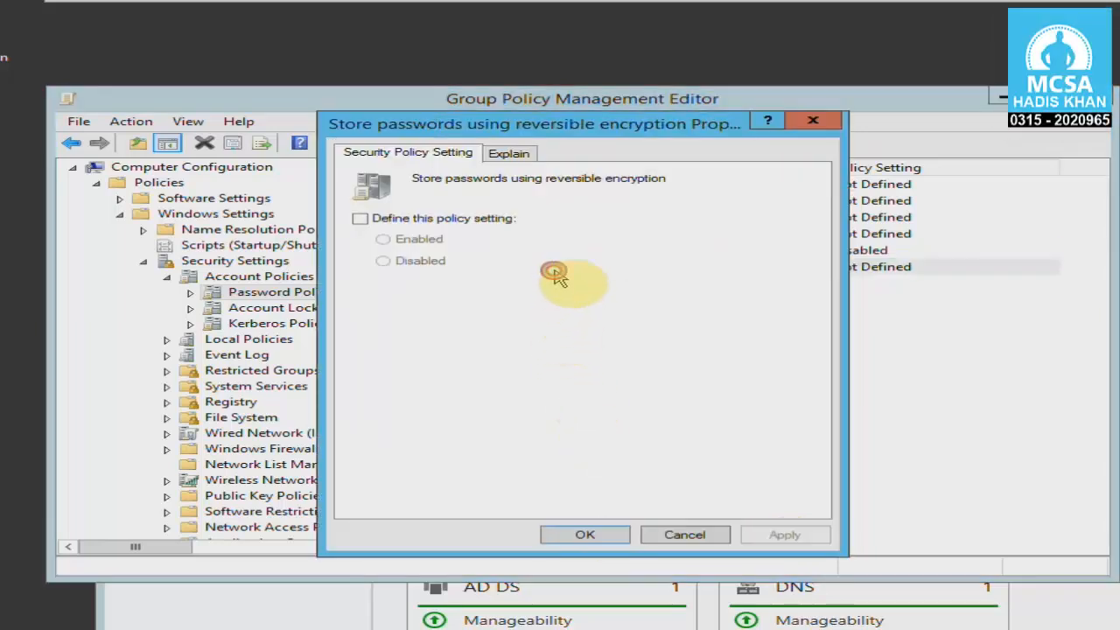
click(413, 218)
click(429, 260)
click(782, 533)
click(592, 535)
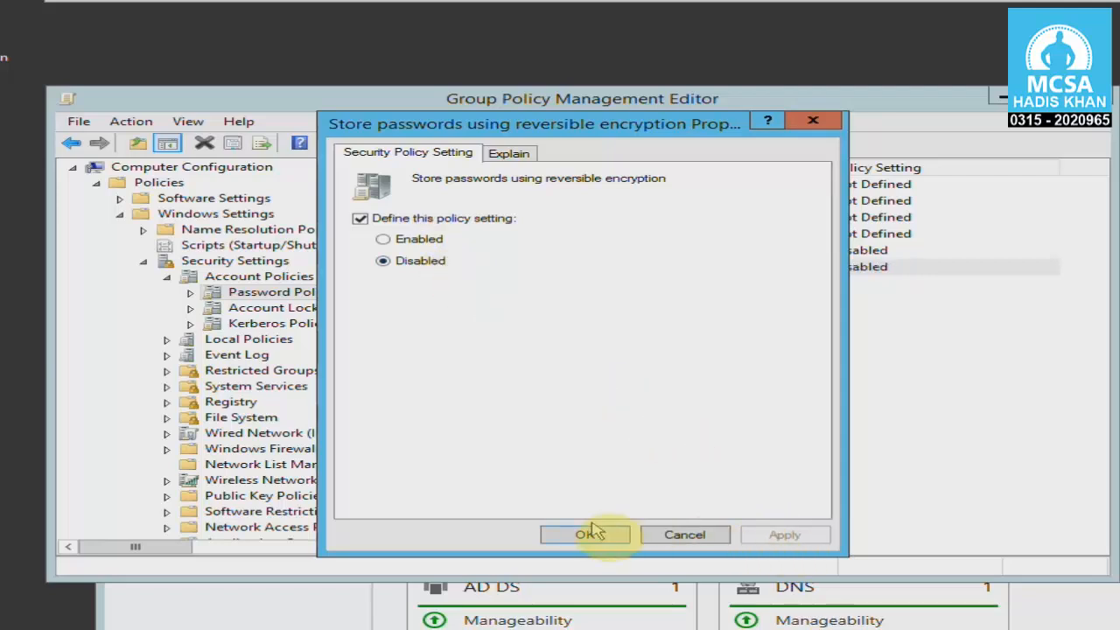
Define the Minimum password length policy as 4 characters.
double_click(616, 233)
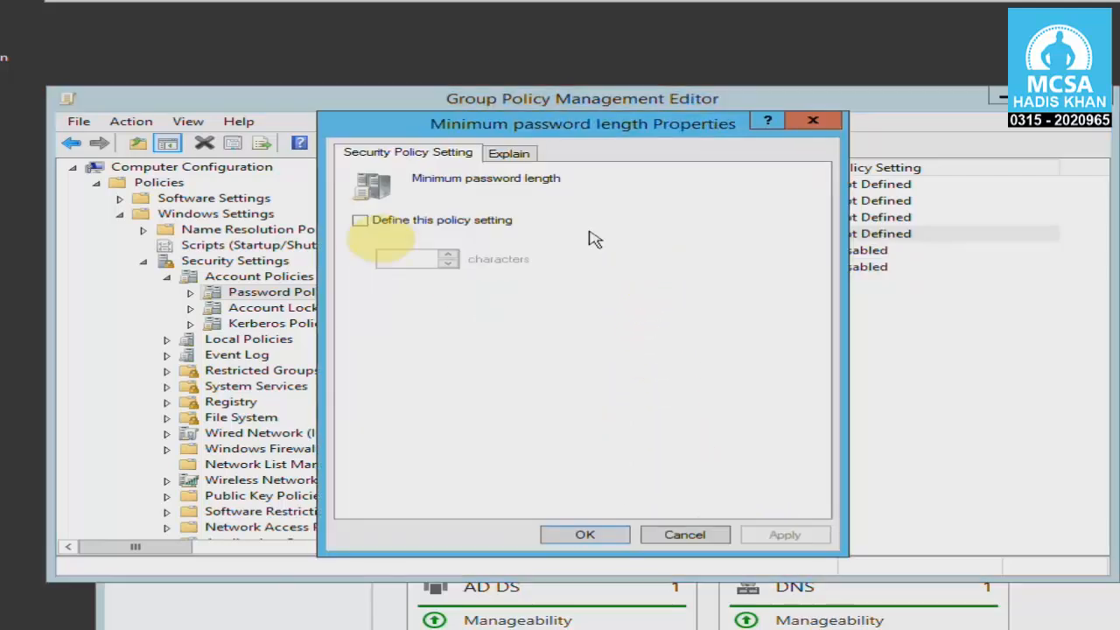
click(360, 220)
text(4)
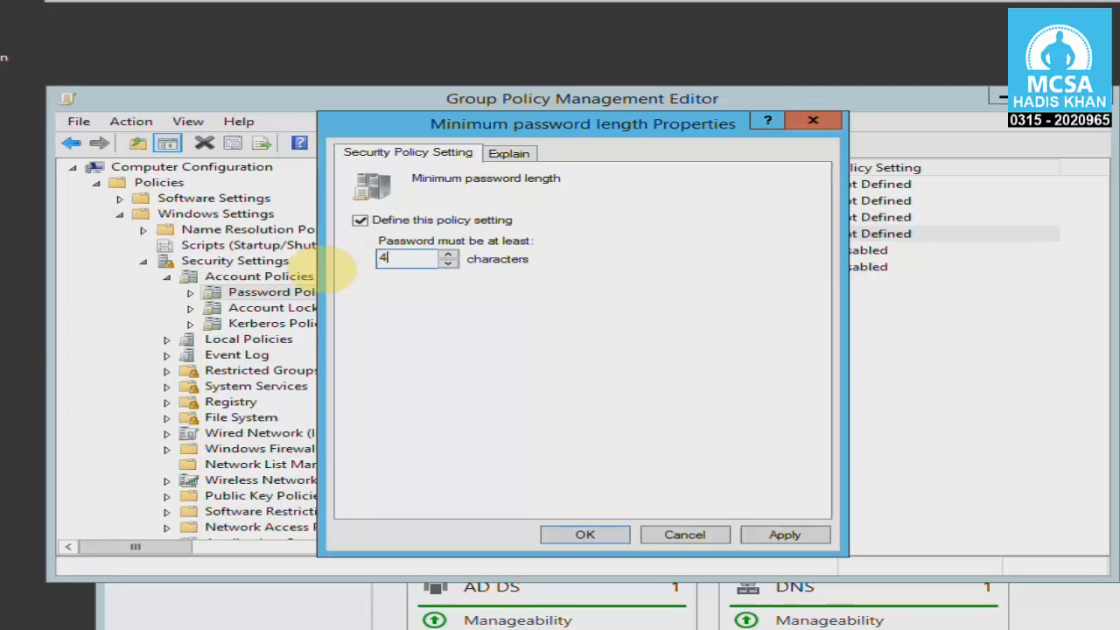
click(815, 535)
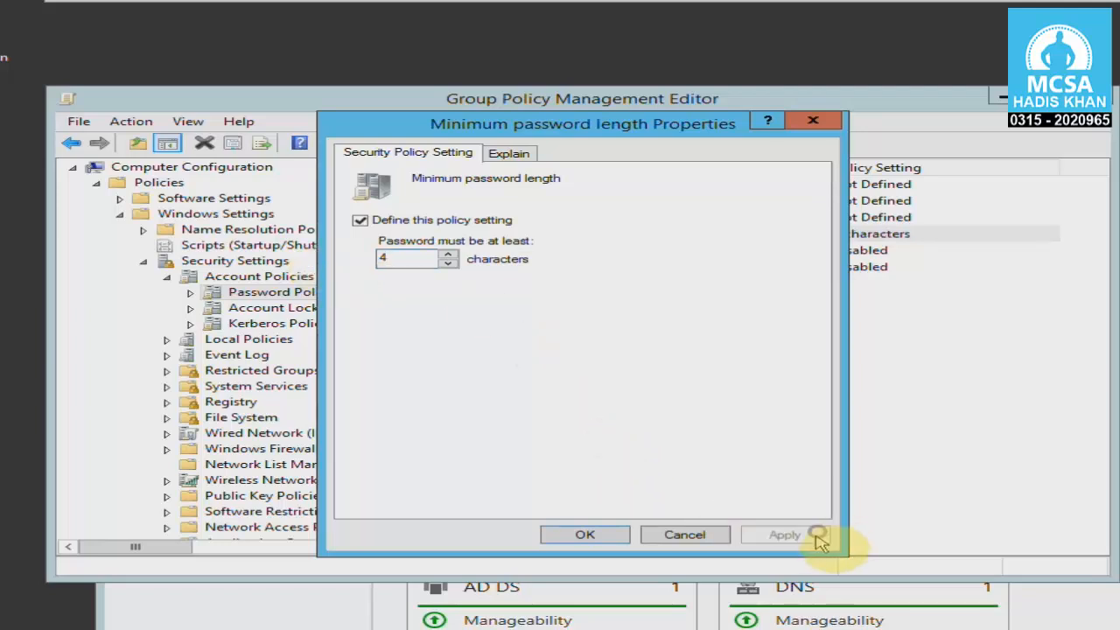
click(586, 536)
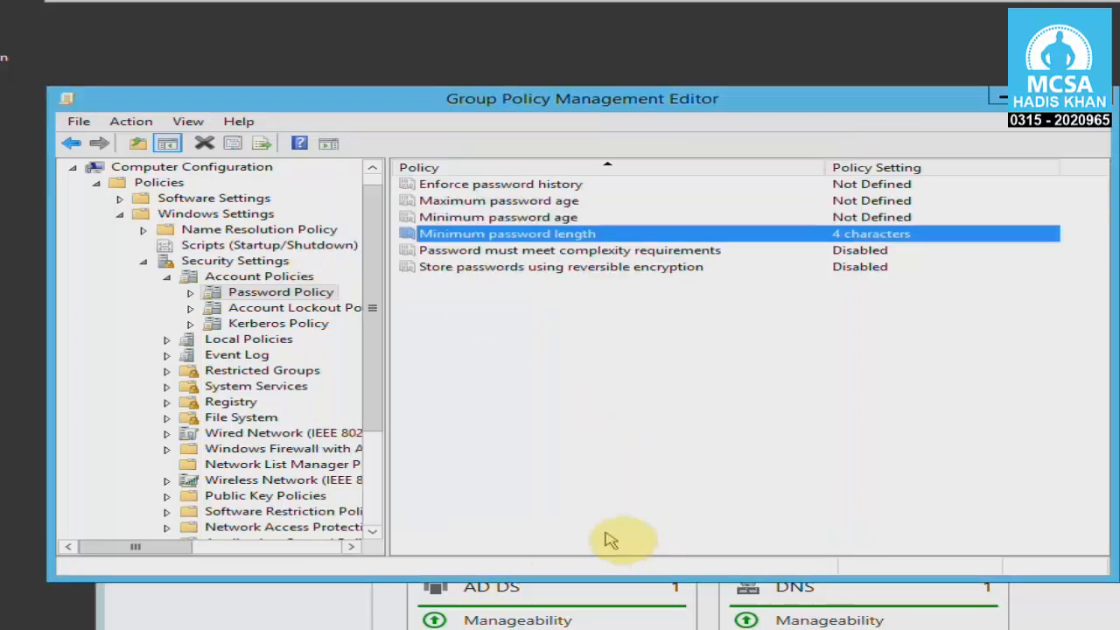
Define the Minimum password age policy as 30 days and accept the suggested Maximum password age of 31 days.
double_click(539, 223)
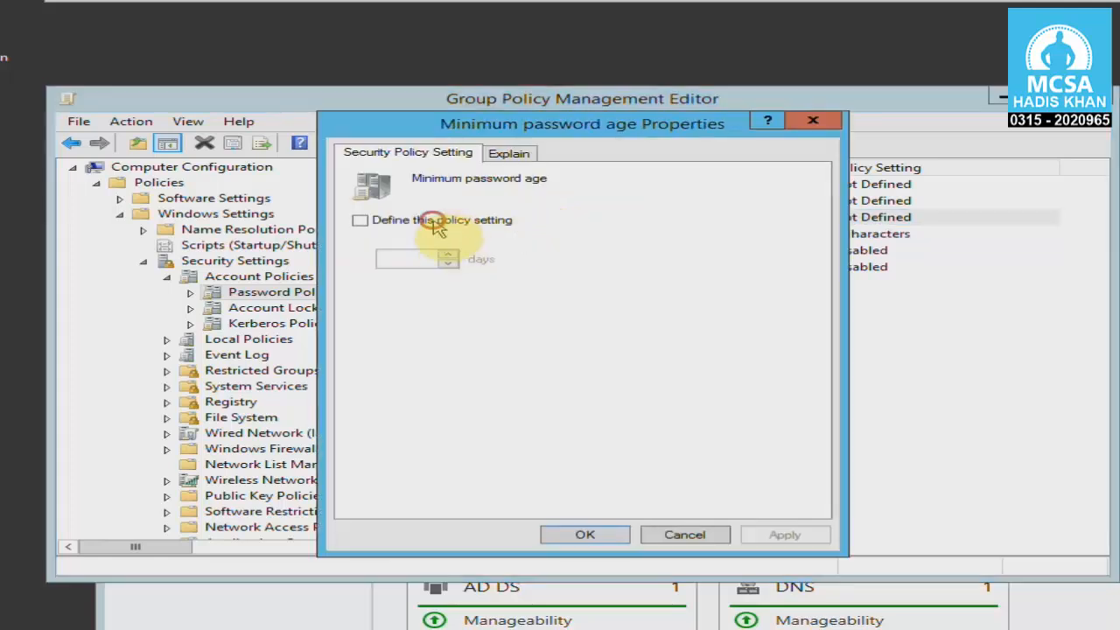
click(446, 220)
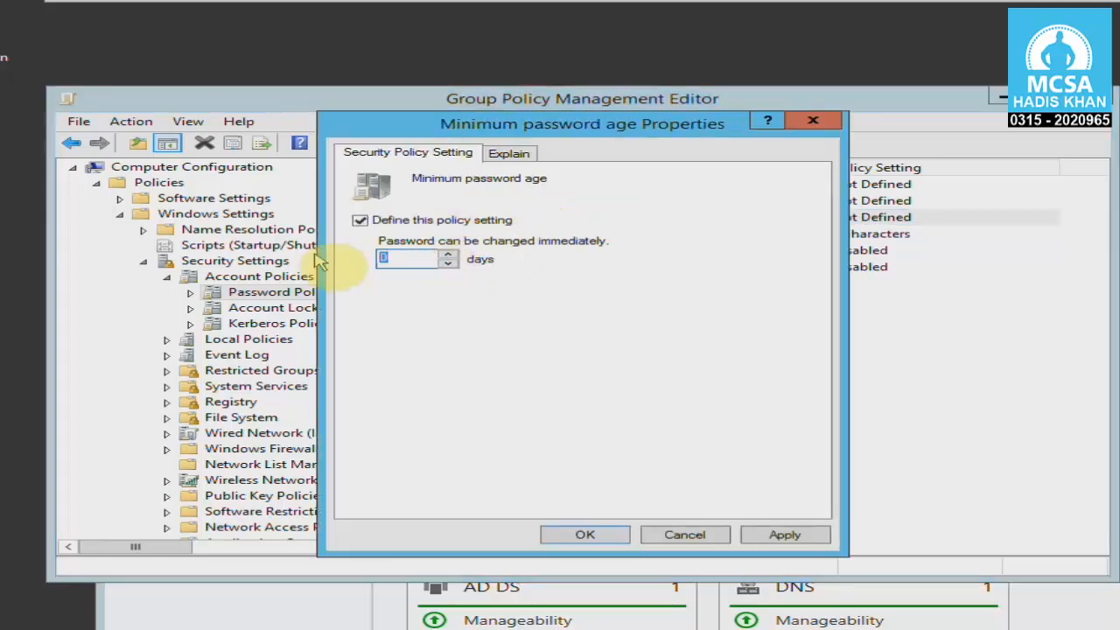
text(30)
click(784, 537)
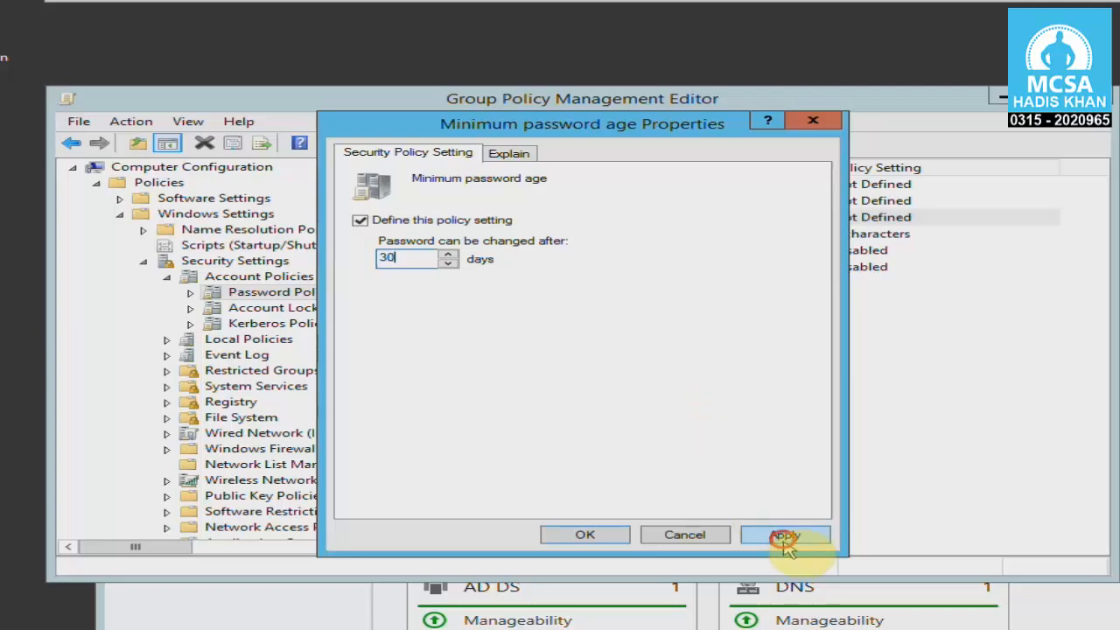
click(720, 405)
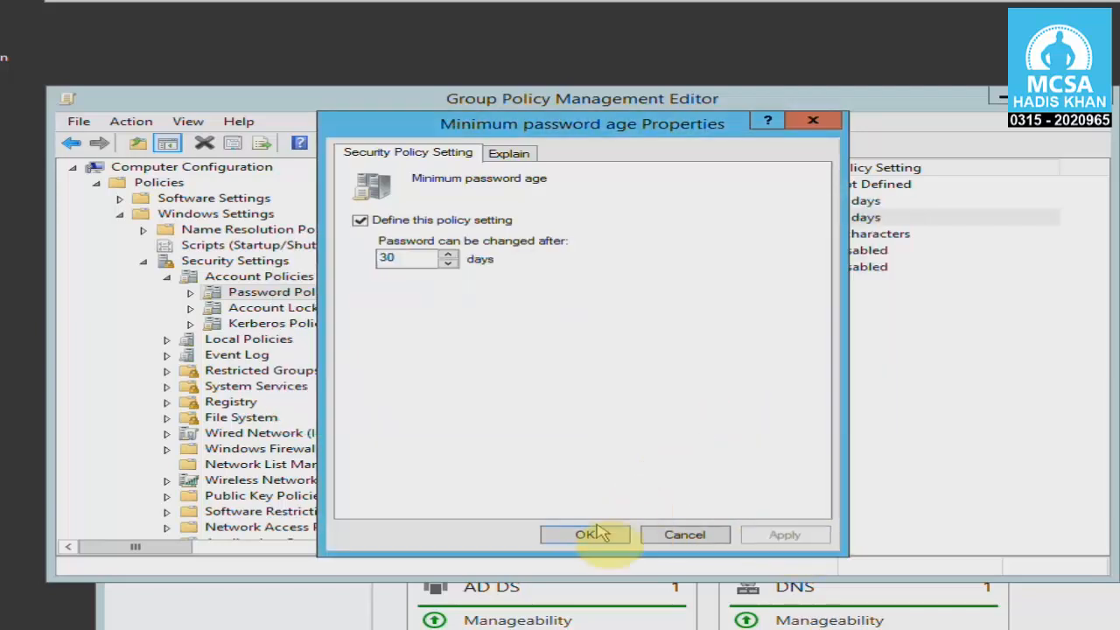
click(592, 534)
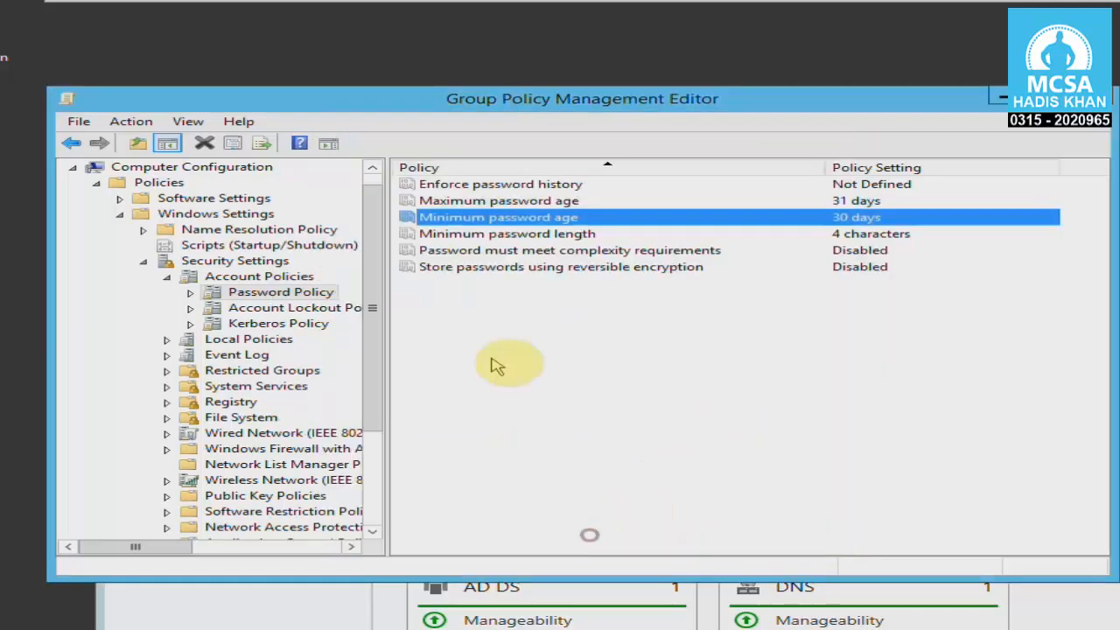
Review the Maximum password age policy and compare it with the Minimum password age policy.
double_click(553, 202)
click(580, 533)
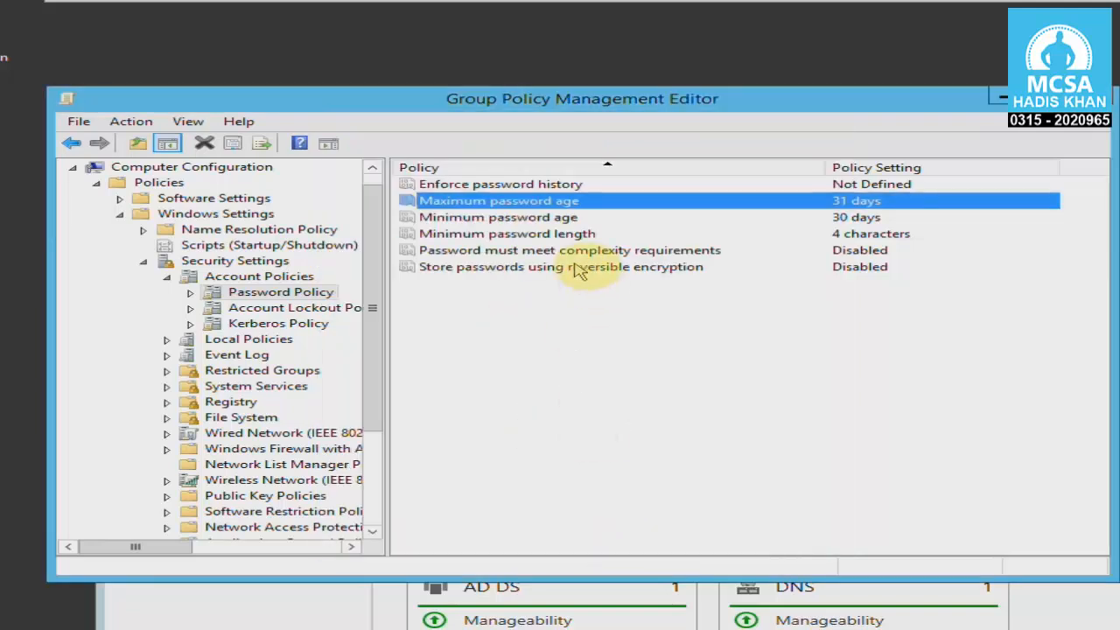
click(595, 217)
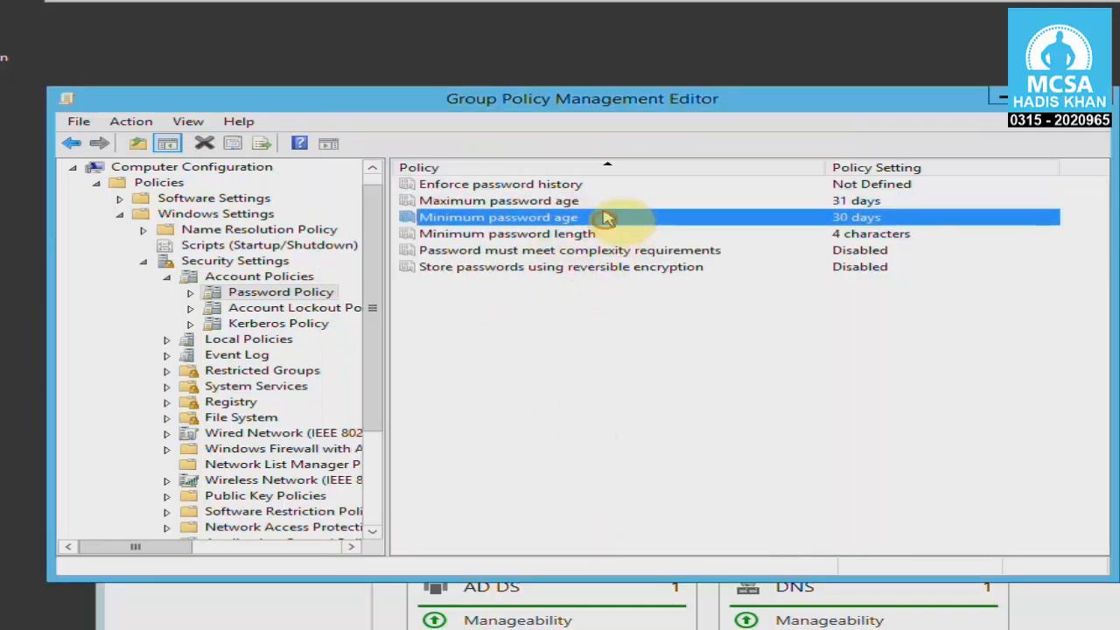
click(581, 203)
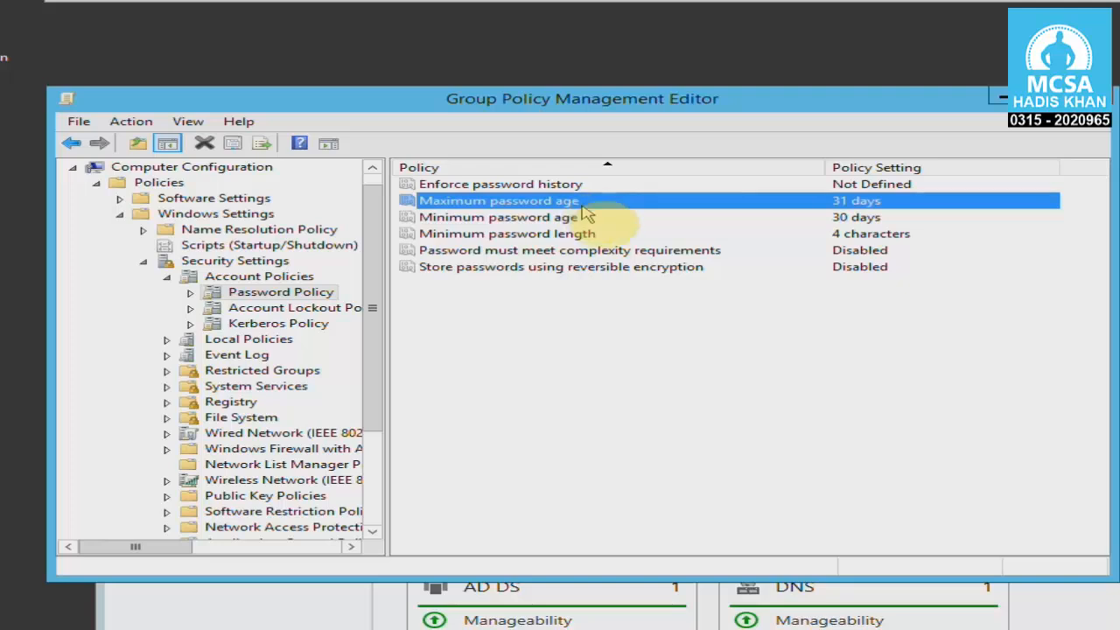
click(593, 217)
click(591, 205)
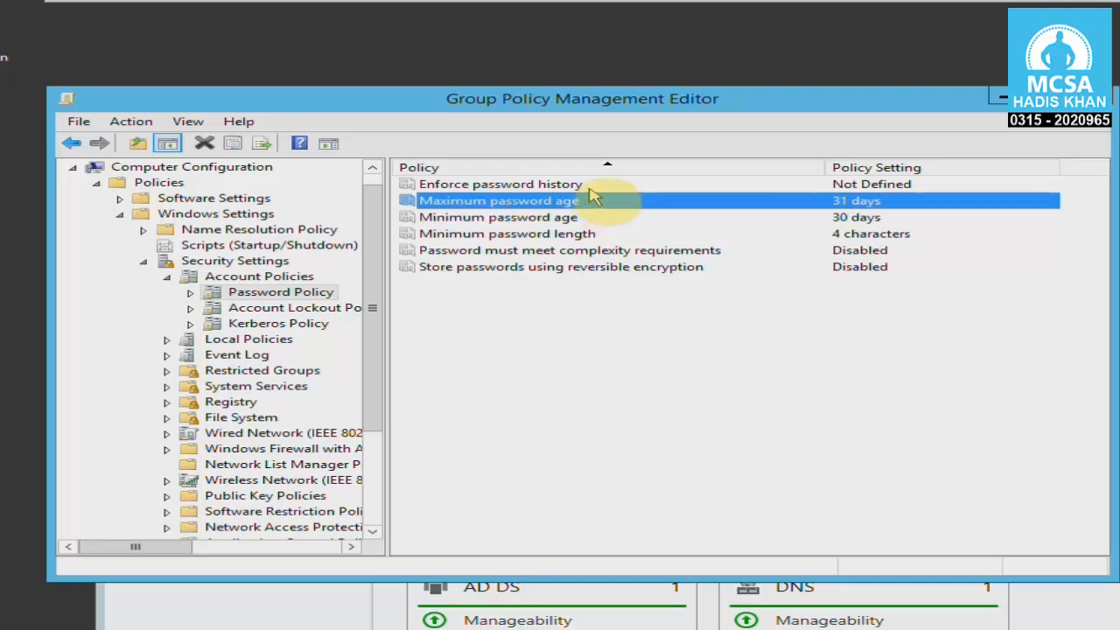
Open the Enforce password history policy and enable its definition.
double_click(592, 186)
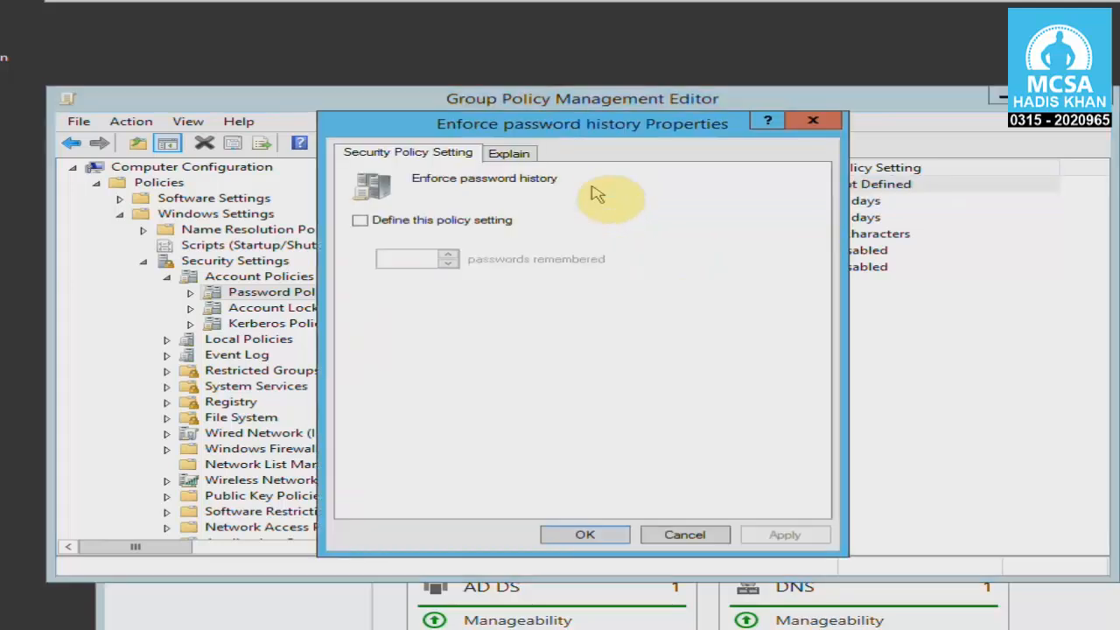
click(494, 222)
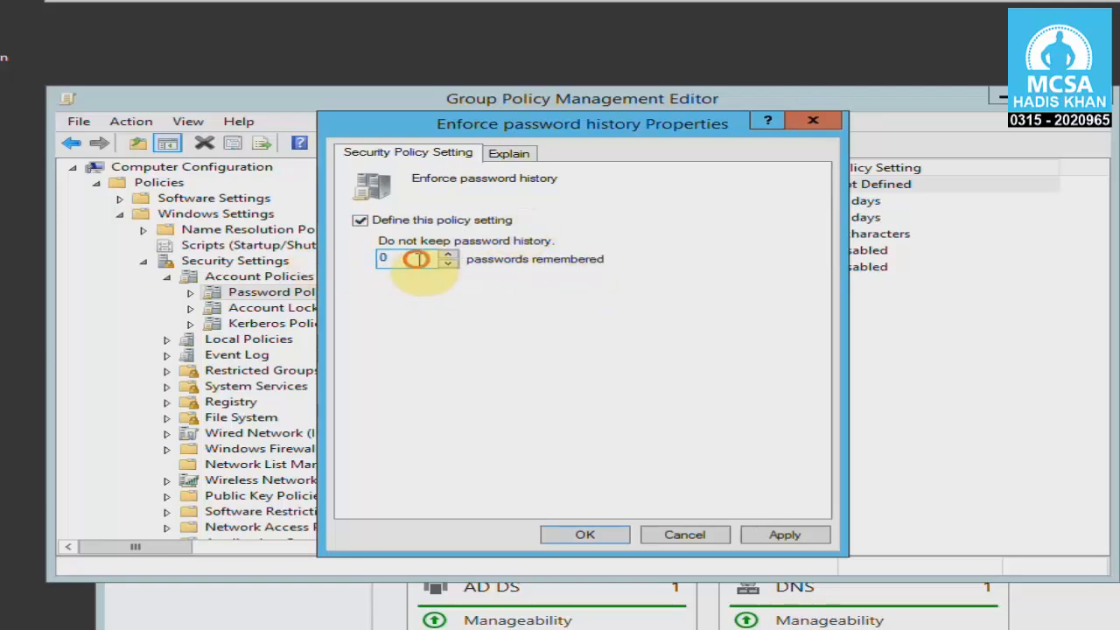
drag(407, 258, 372, 265)
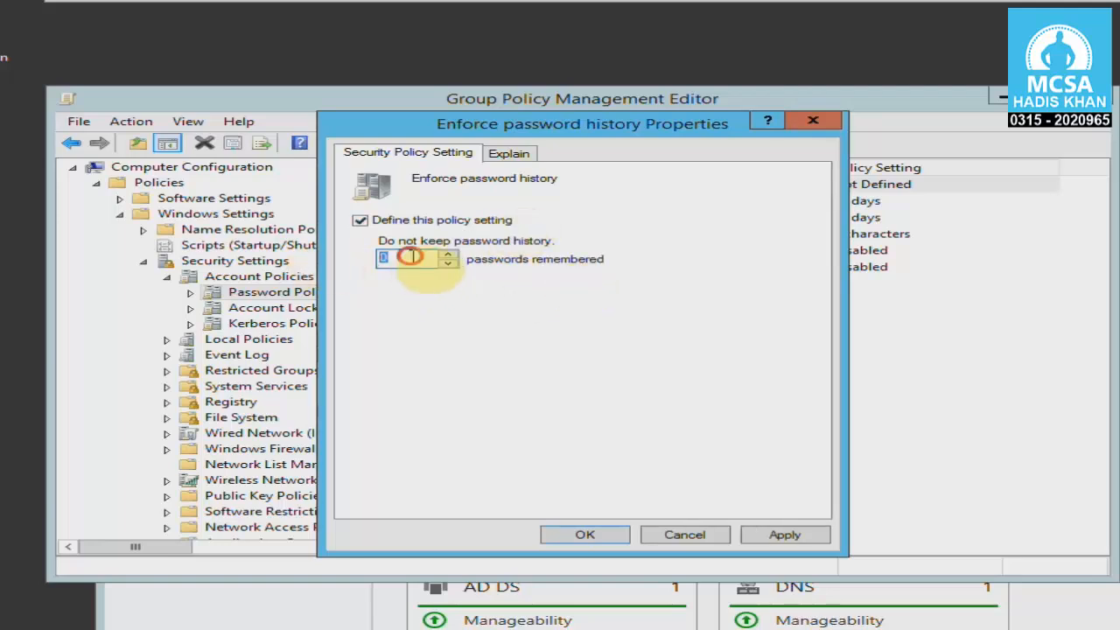
click(409, 255)
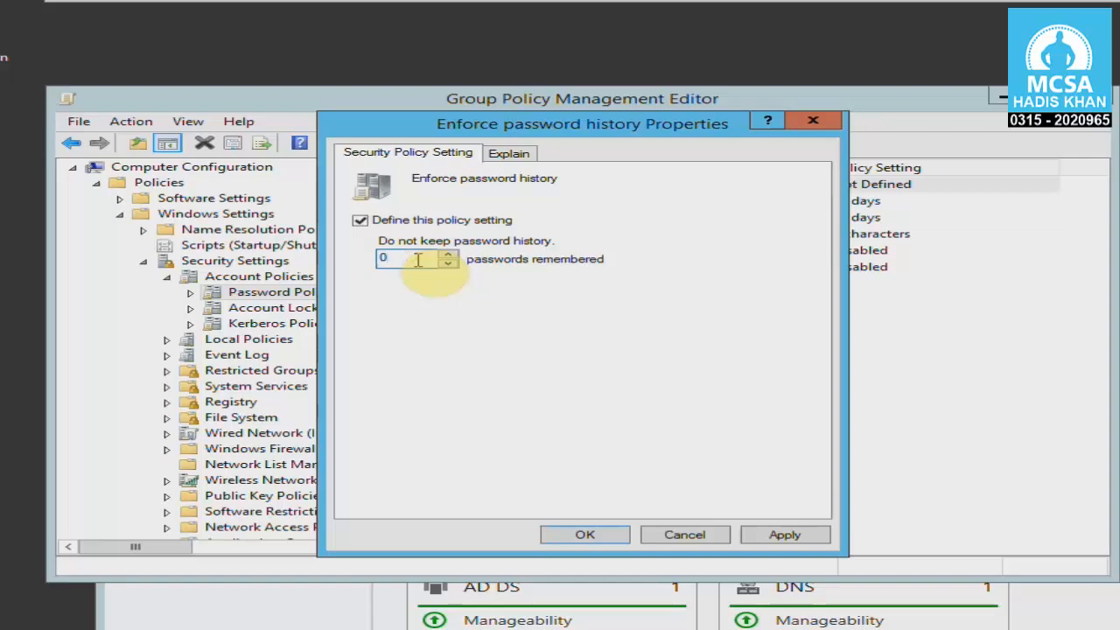
Switch to the Windows 7 virtual machine and log off the current user.
click(441, 10)
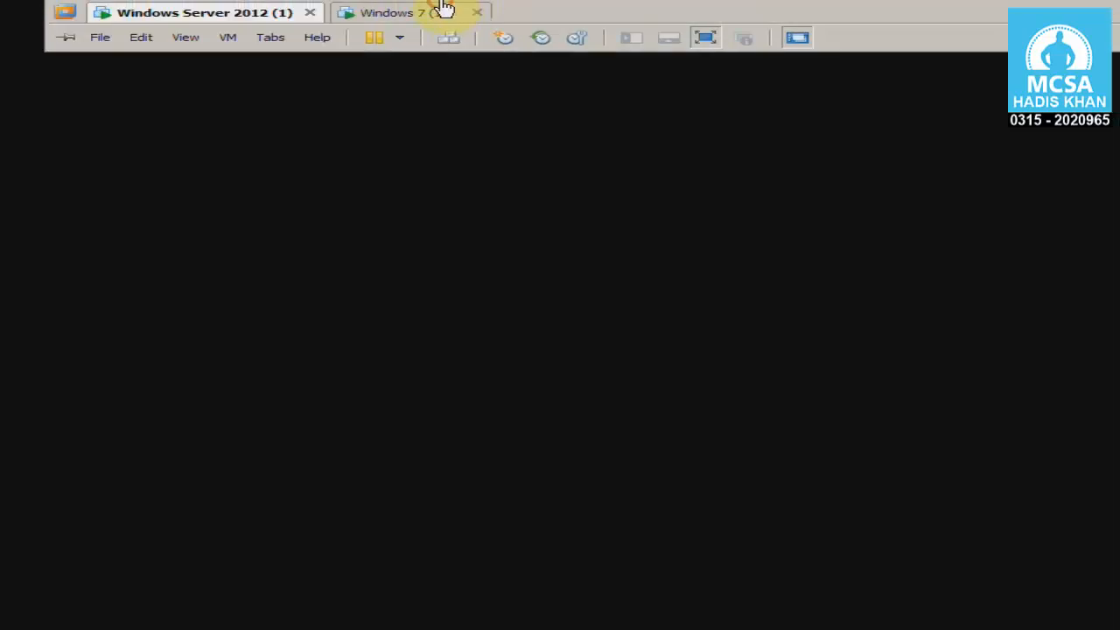
click(23, 617)
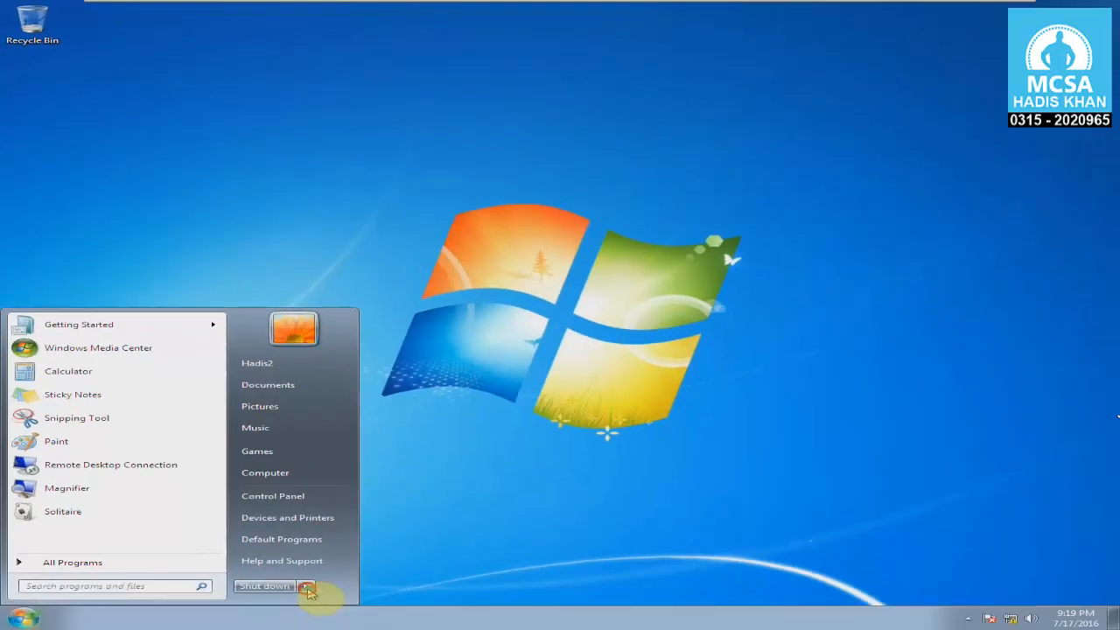
click(305, 585)
click(350, 540)
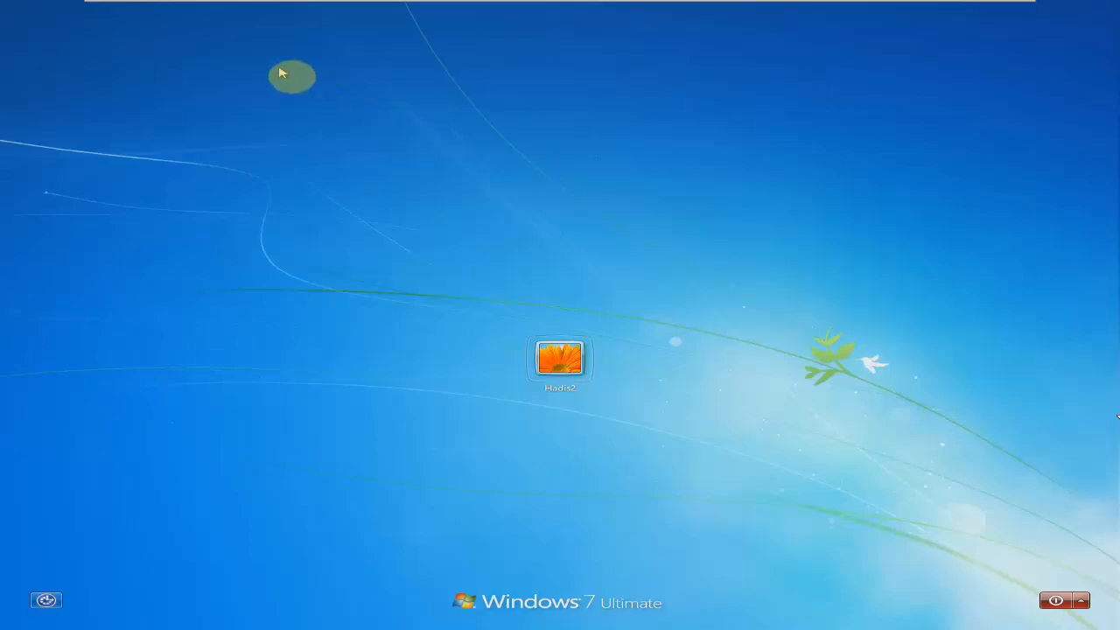
Return to the Windows Server 2012 virtual machine and set Enforce password history to 10 passwords remembered.
mouse_move(270, 4)
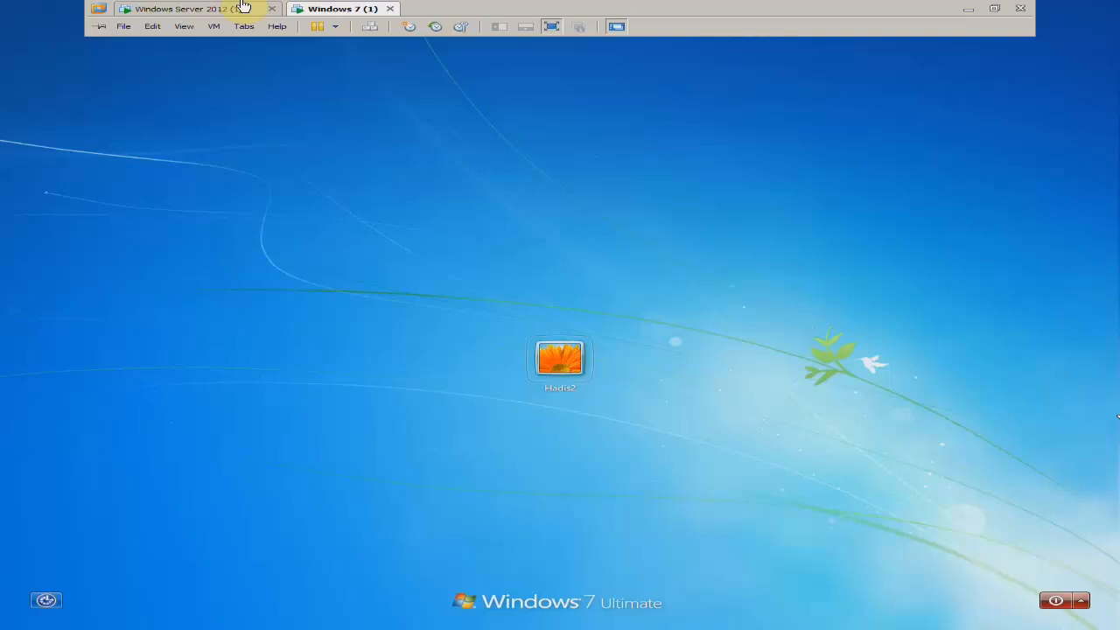
click(243, 7)
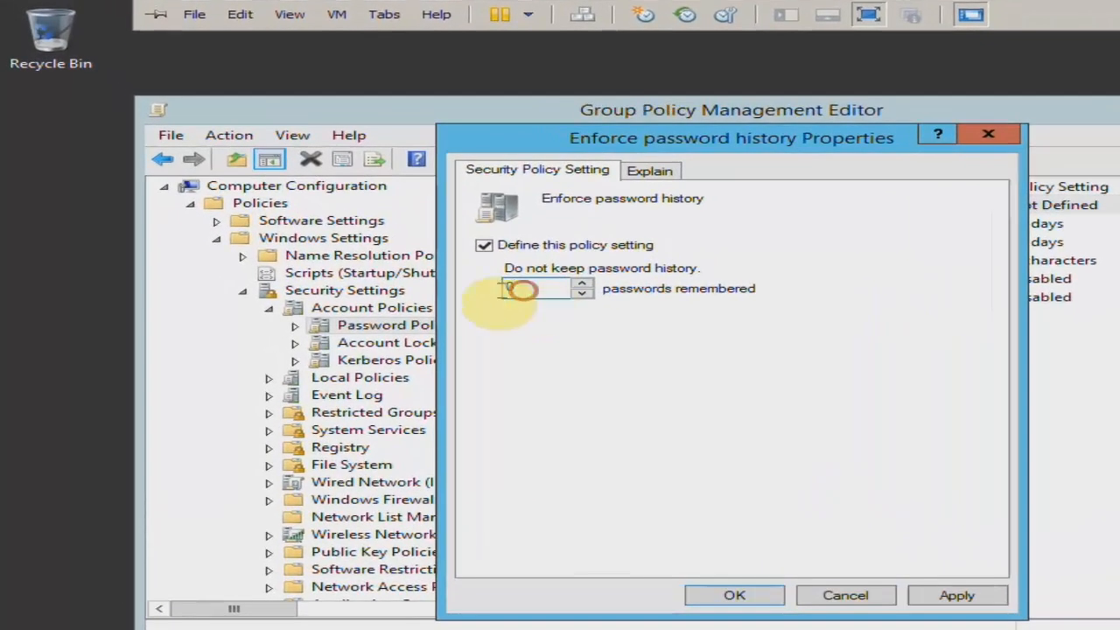
drag(522, 289, 476, 296)
text(5)
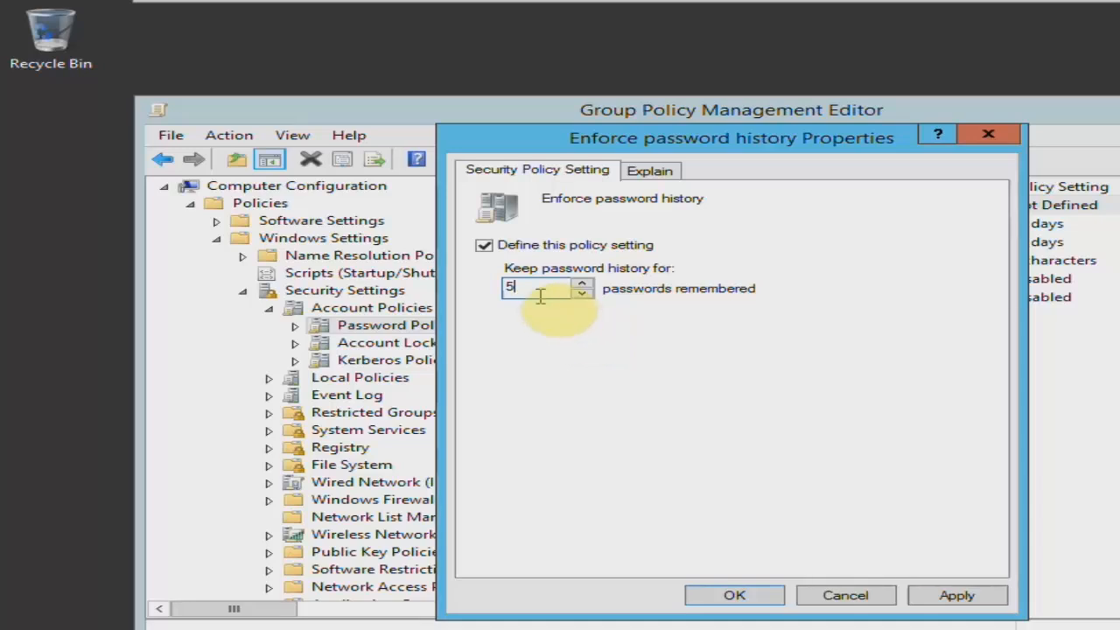
drag(540, 290, 455, 305)
text(10)
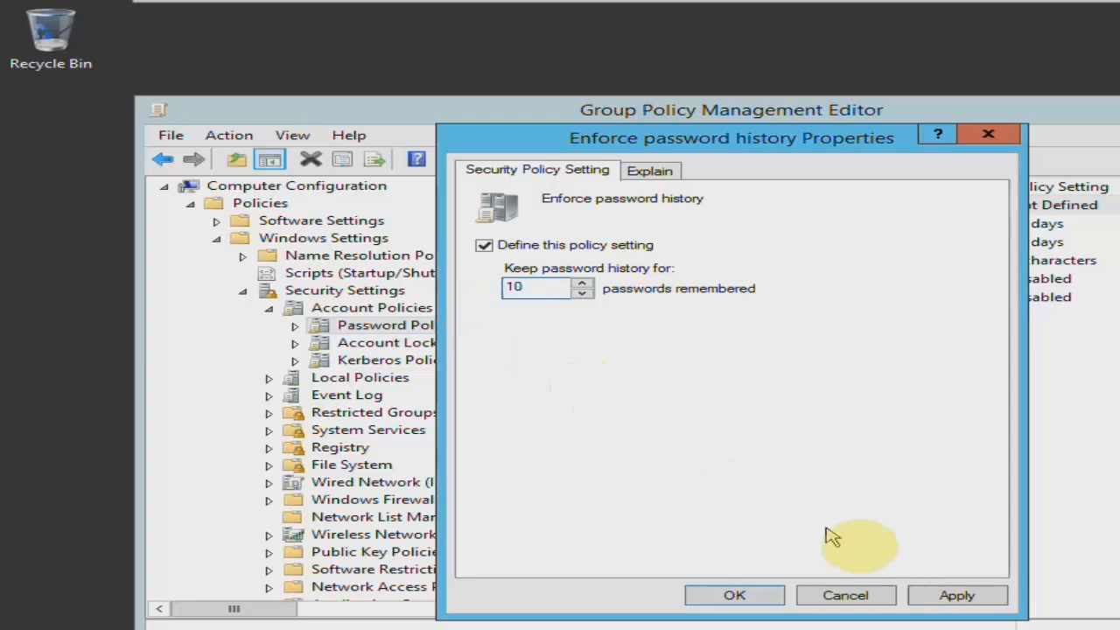
click(939, 586)
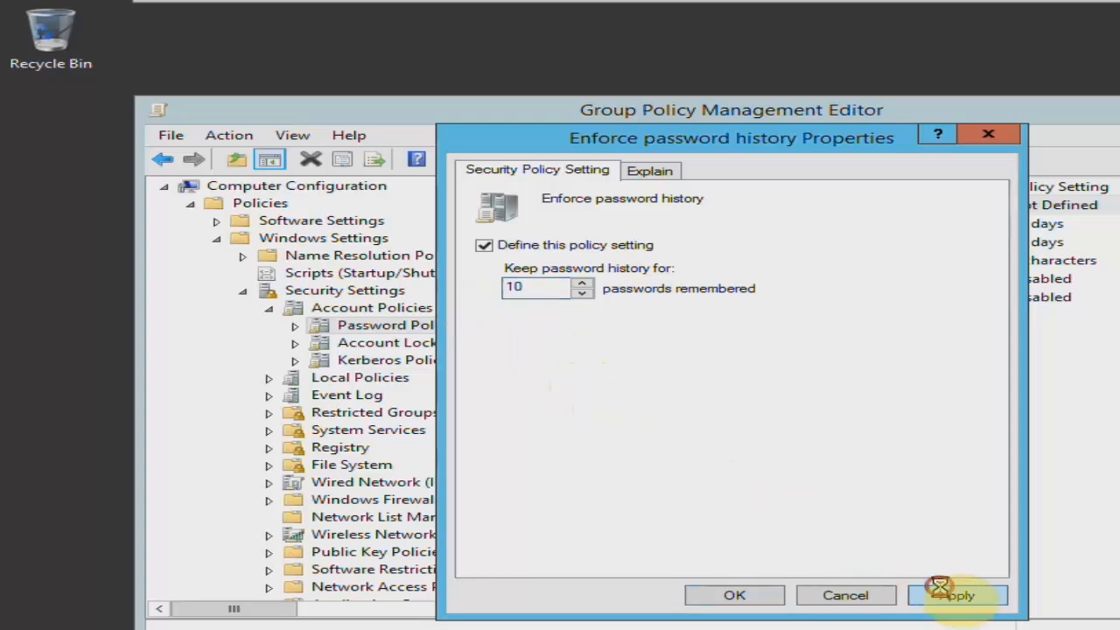
click(879, 594)
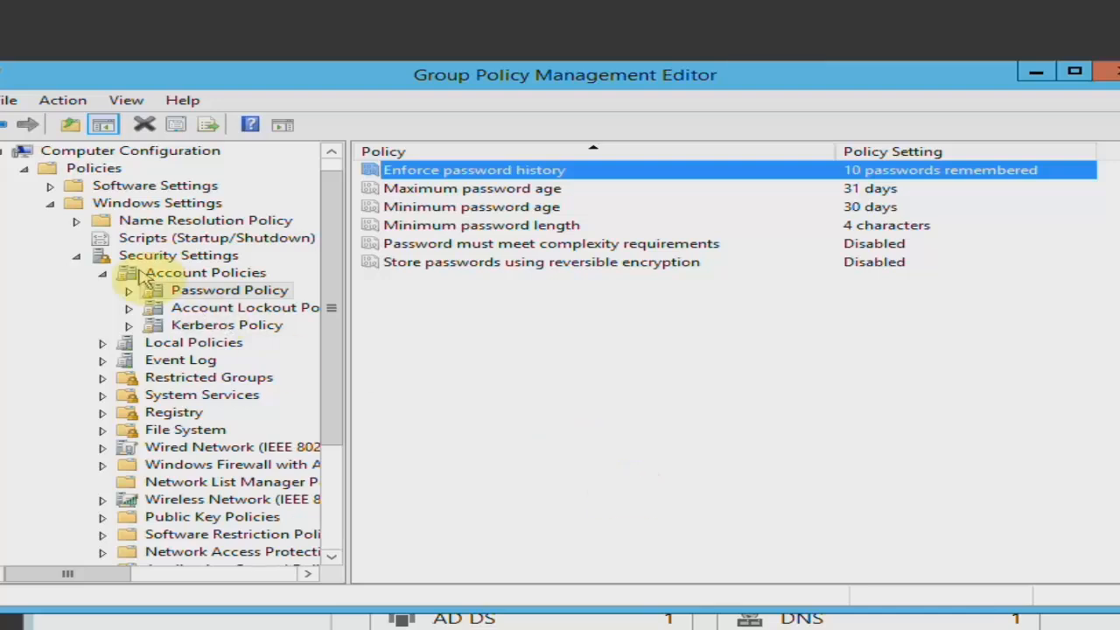
Close the Group Policy Management Editor and the Group Policy Management console.
click(9, 99)
click(41, 151)
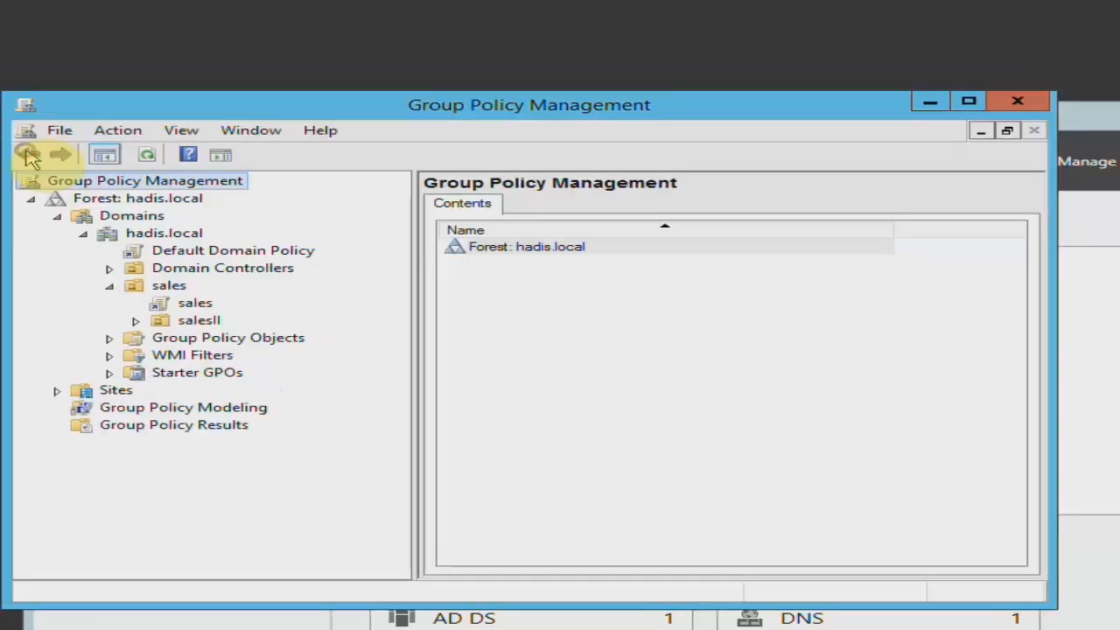
click(52, 131)
click(78, 182)
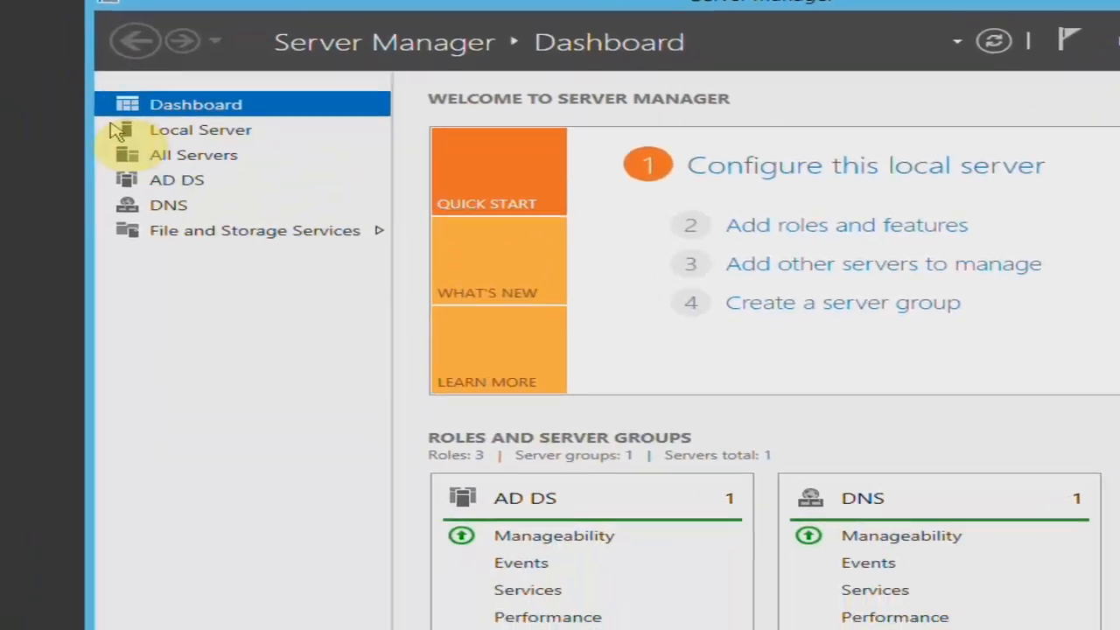
Run gpupdate to refresh the server's group policies, and close its console window.
key(super+r)
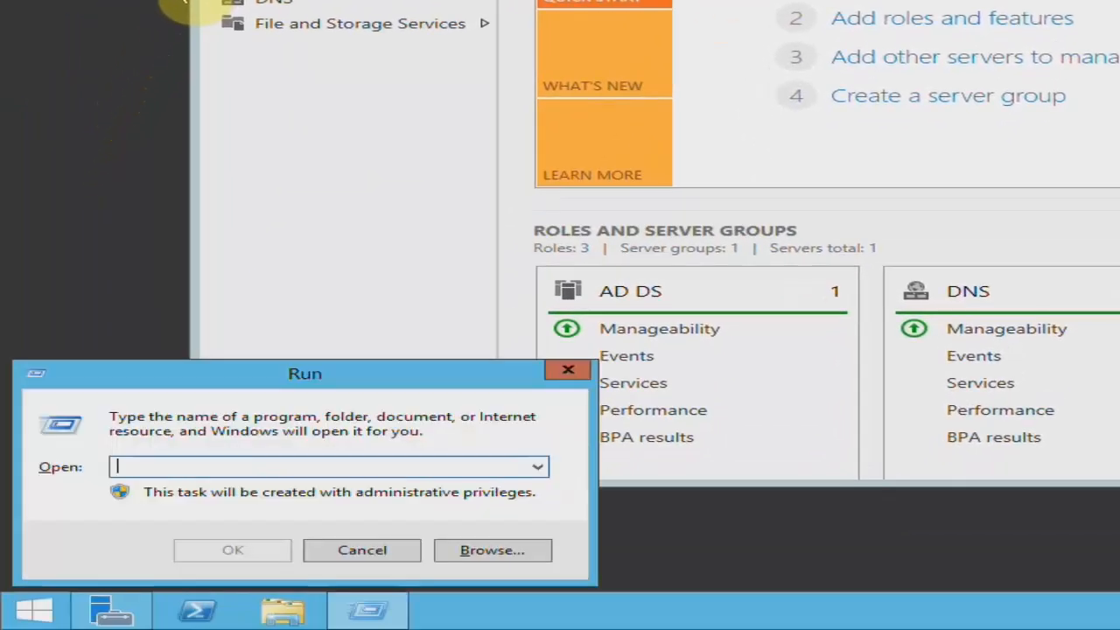
text(gpupdate)
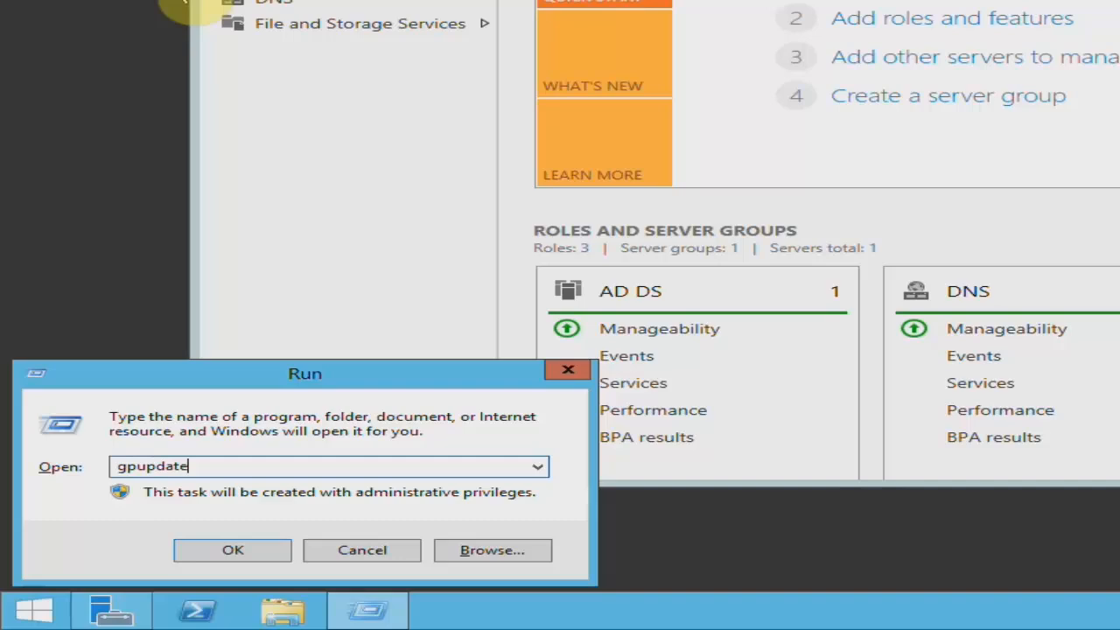
key(Return)
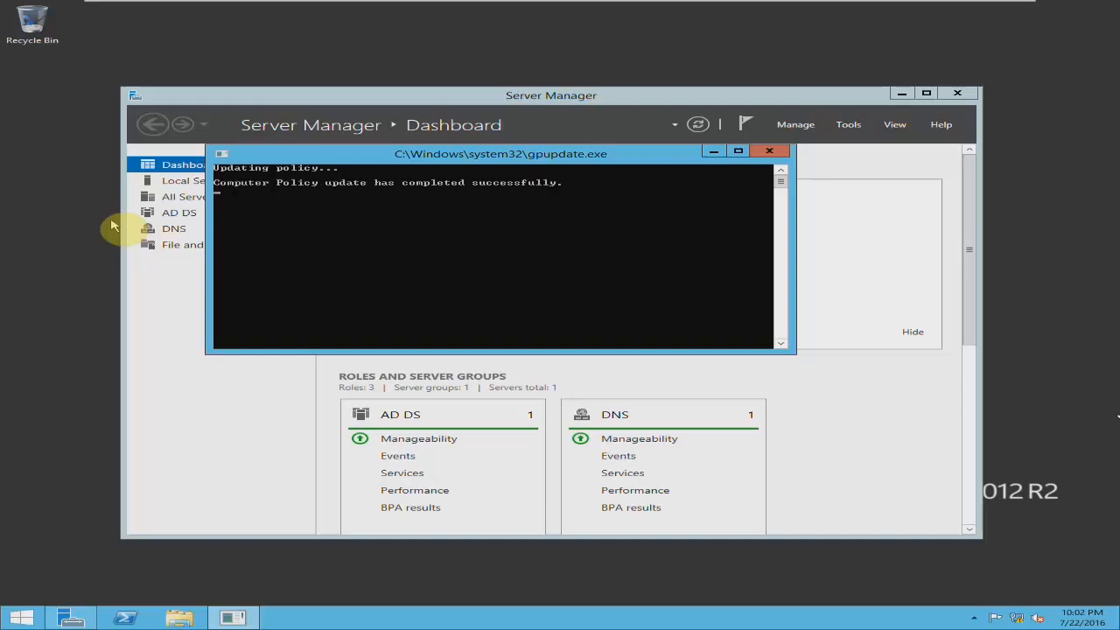
click(769, 152)
Open Active Directory Users and Computers and expand the sales organizational unit.
click(848, 124)
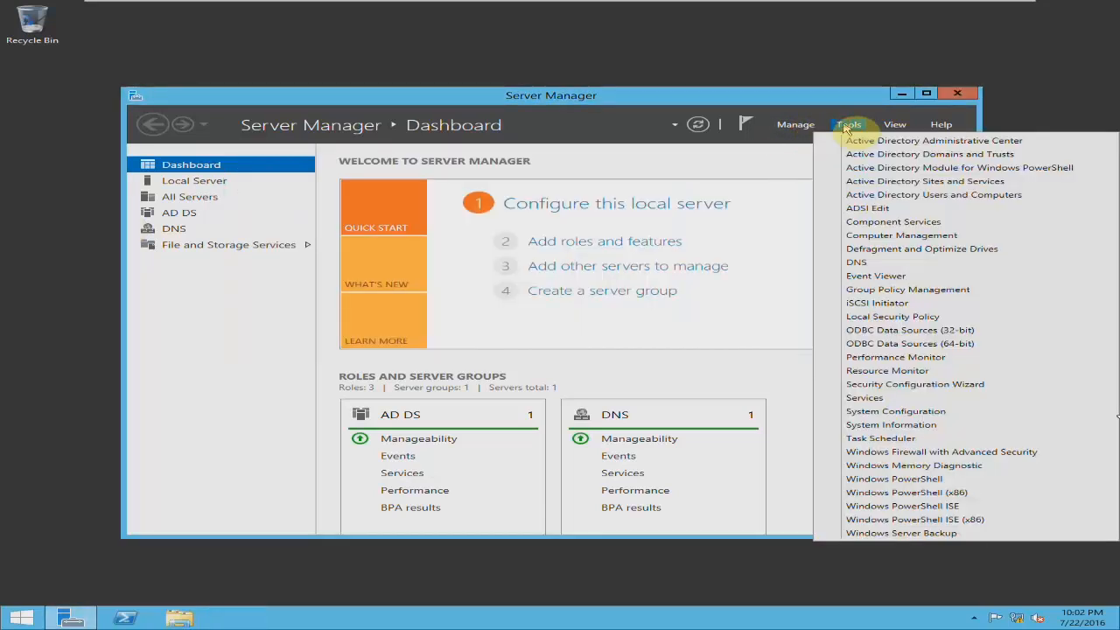
click(837, 195)
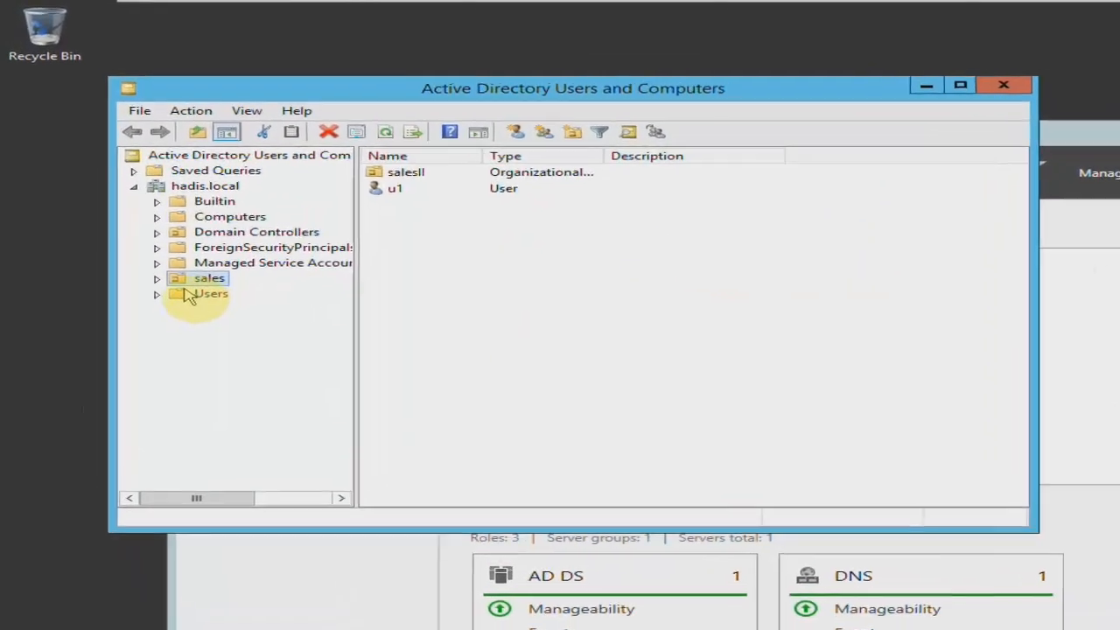
click(116, 202)
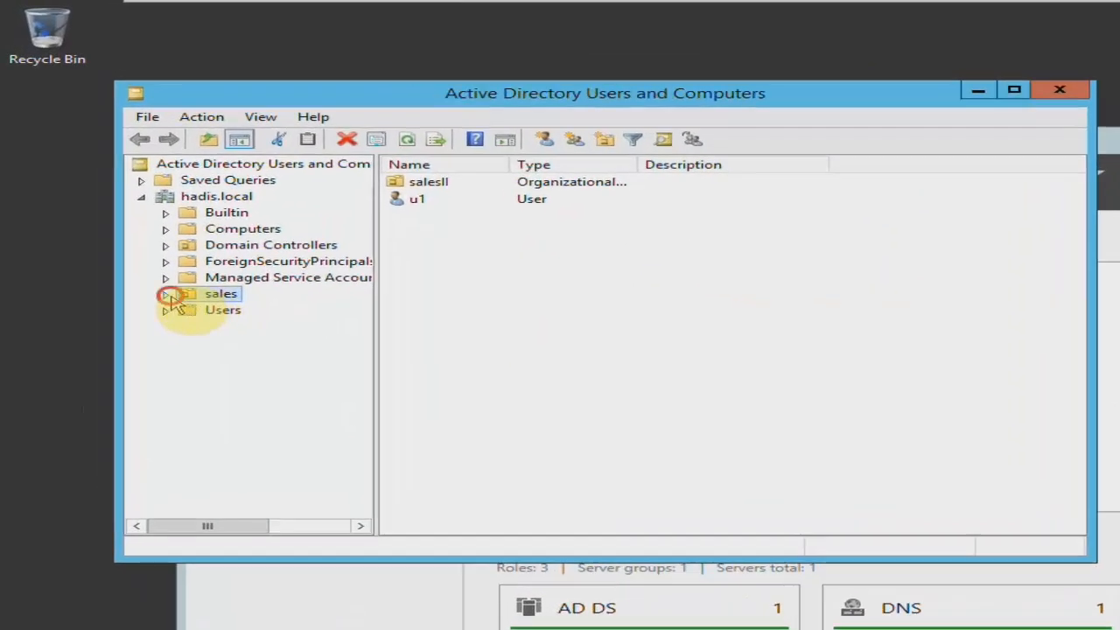
click(165, 294)
Try to reset the password of user u1 in the sales organizational unit, entering and confirming the new account password.
click(413, 208)
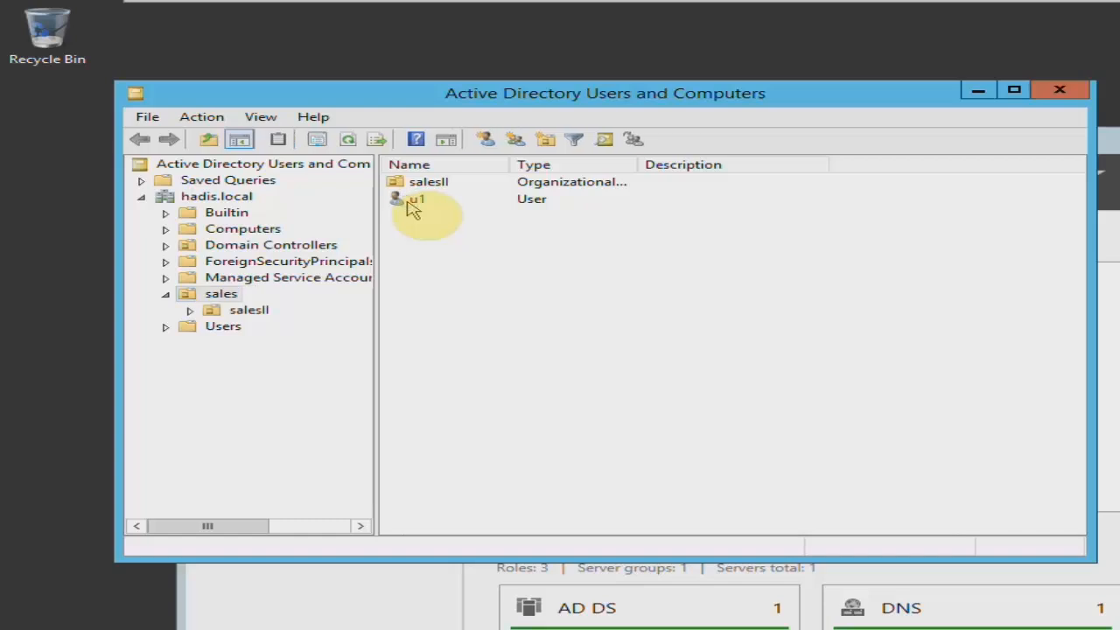
right_click(413, 207)
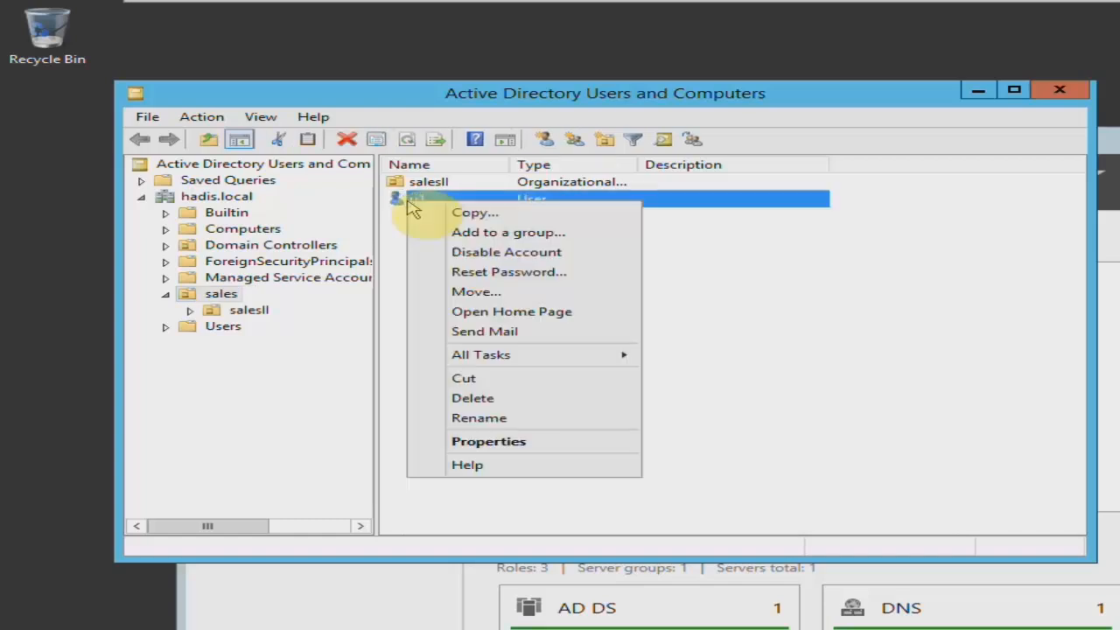
click(423, 271)
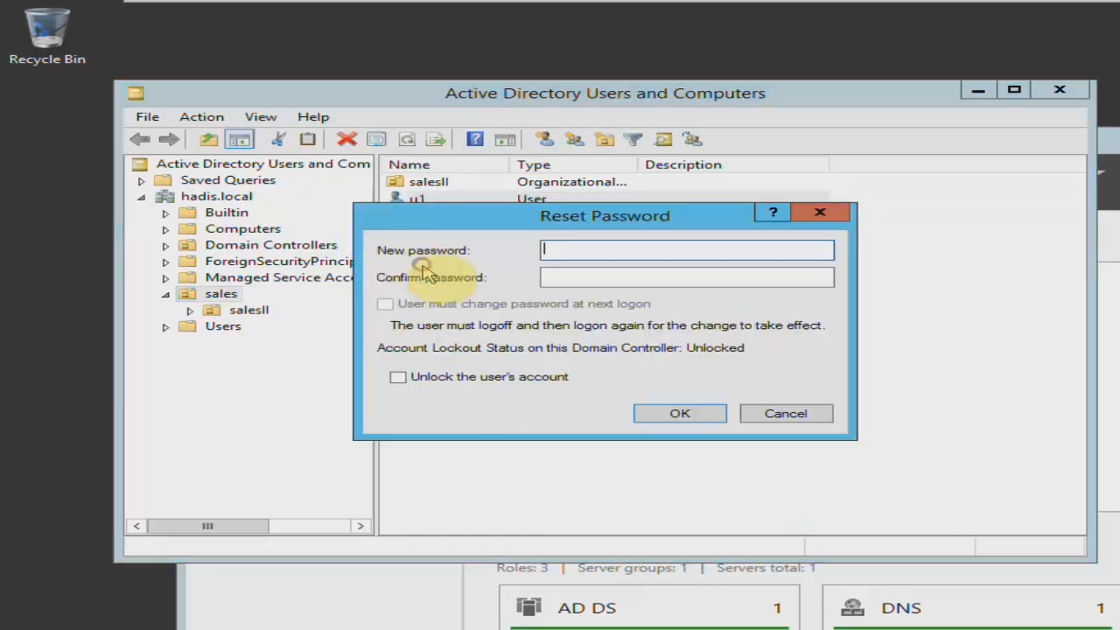
text(****)
click(553, 279)
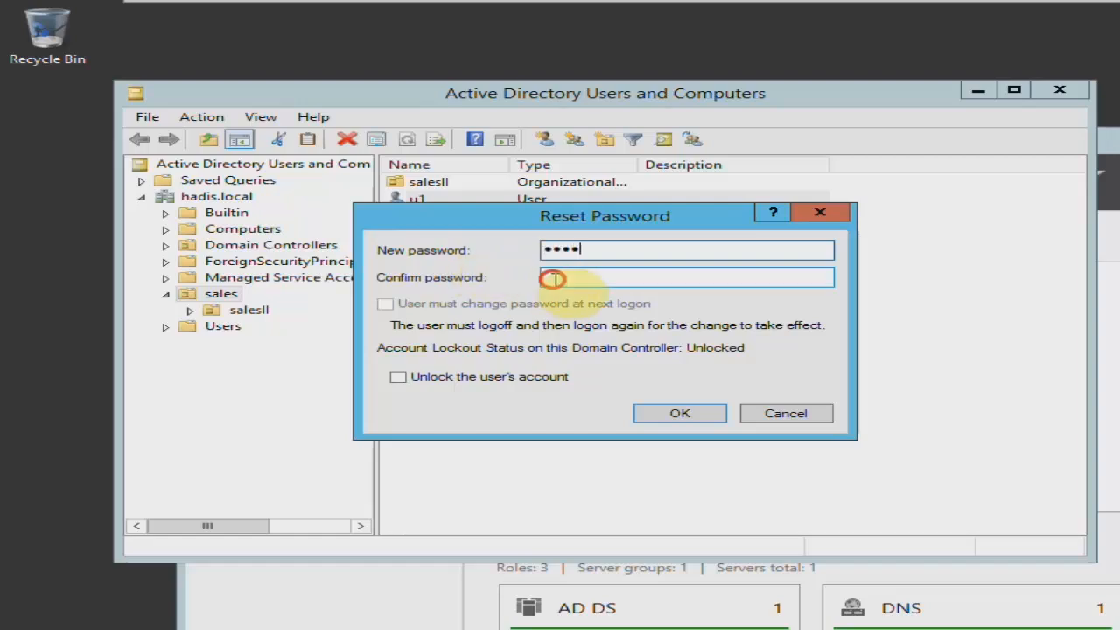
text(****)
click(680, 412)
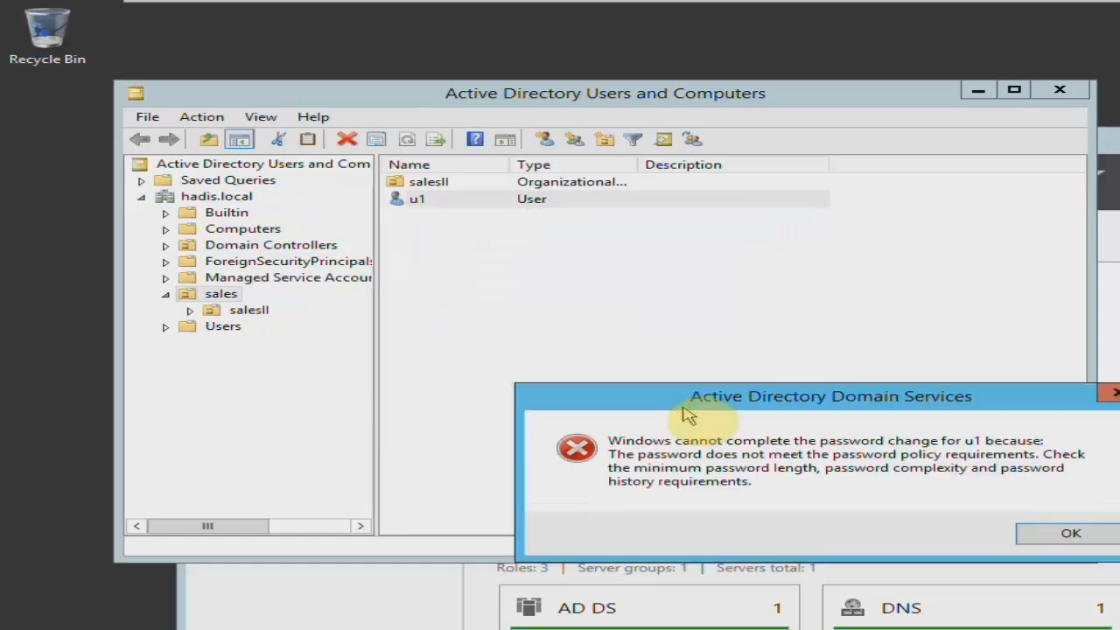
Dismiss the password change error for user u1 and open the Group Policy Management console.
drag(700, 404, 637, 255)
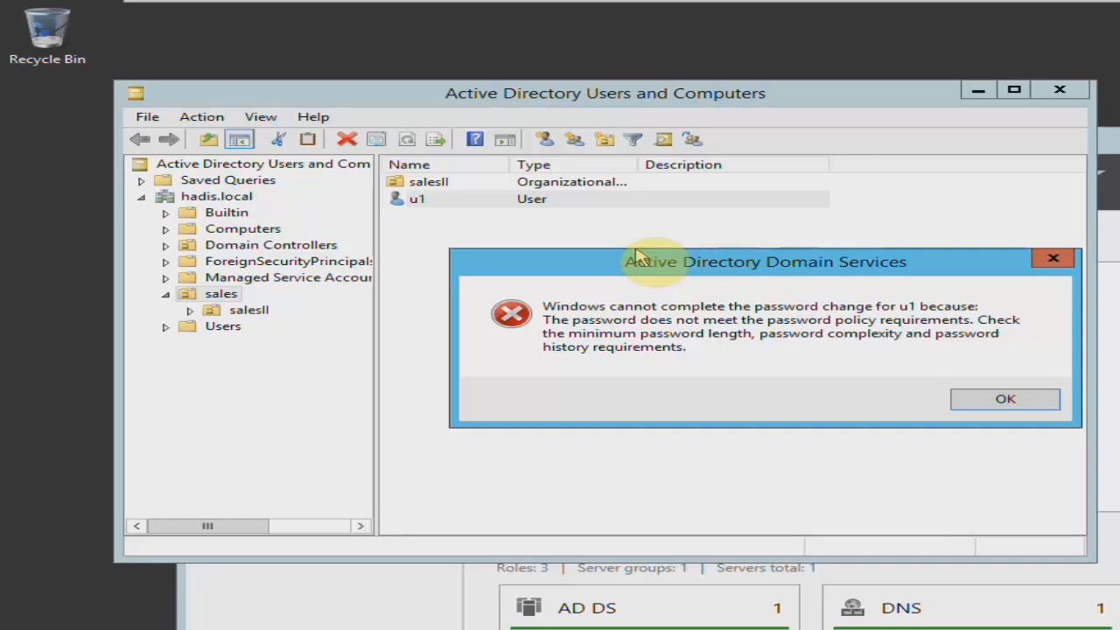
click(1053, 259)
click(1063, 151)
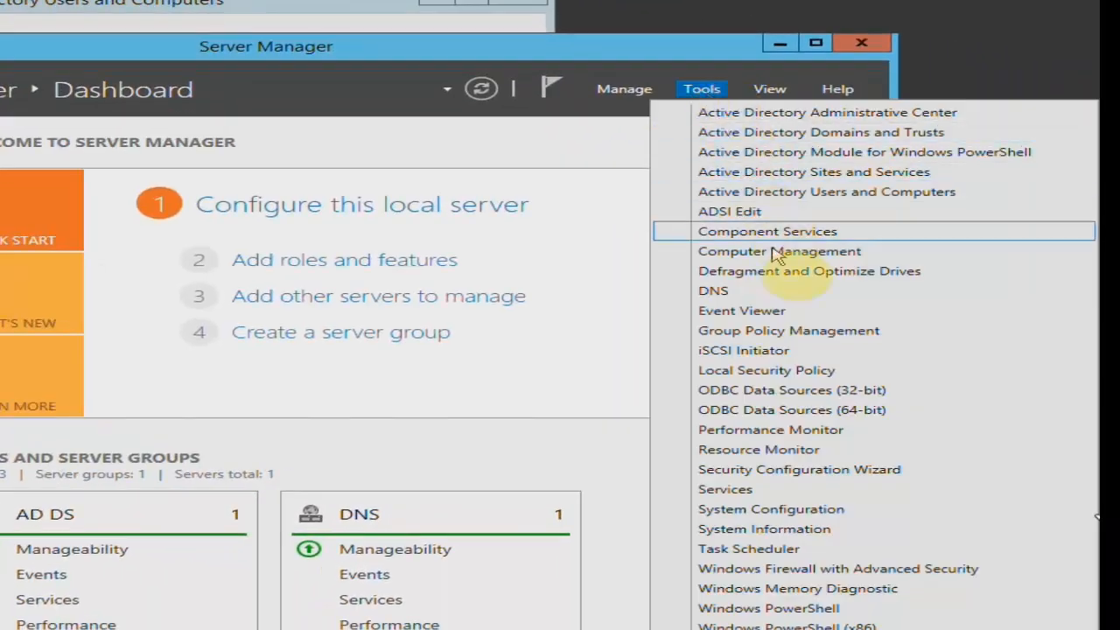
click(914, 342)
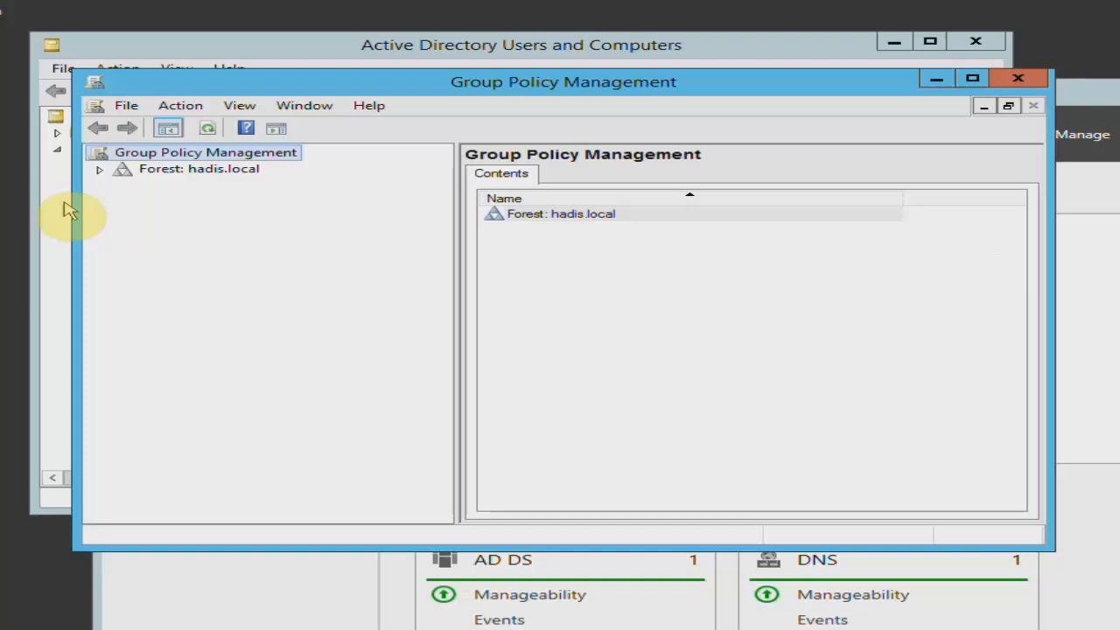
Expand the hadis.local forest and domain down to the policy linked to Domain Controllers.
click(100, 170)
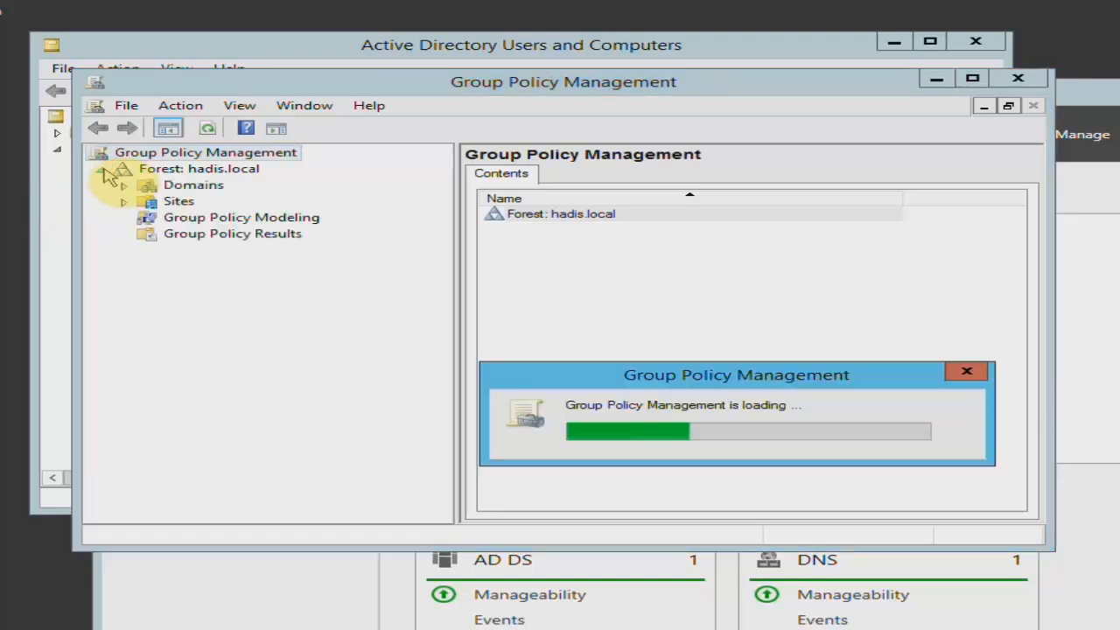
click(967, 371)
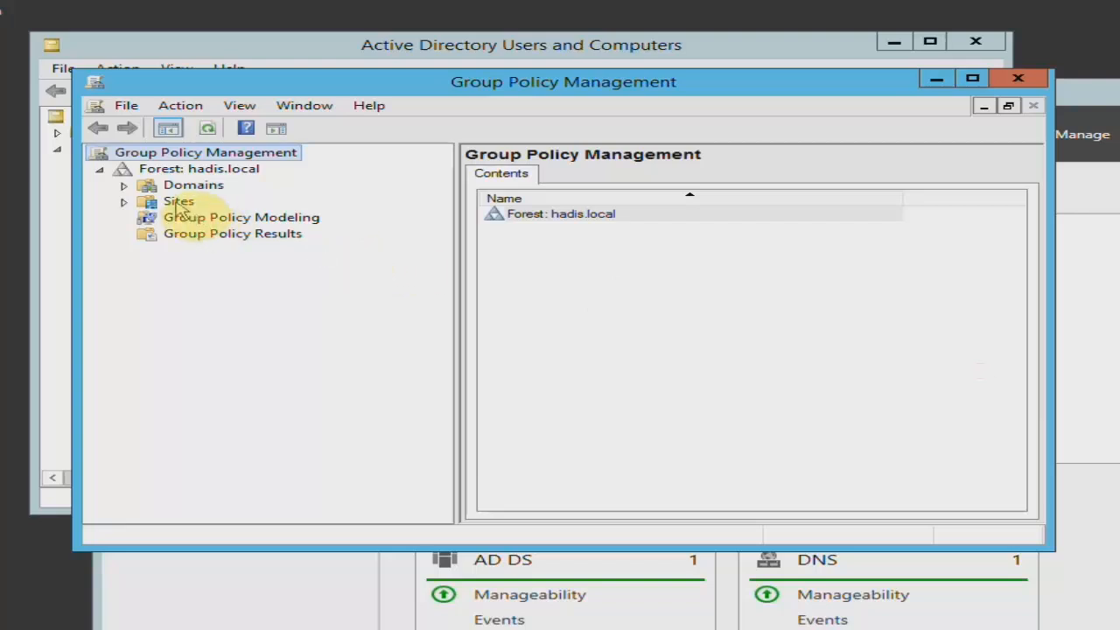
click(151, 186)
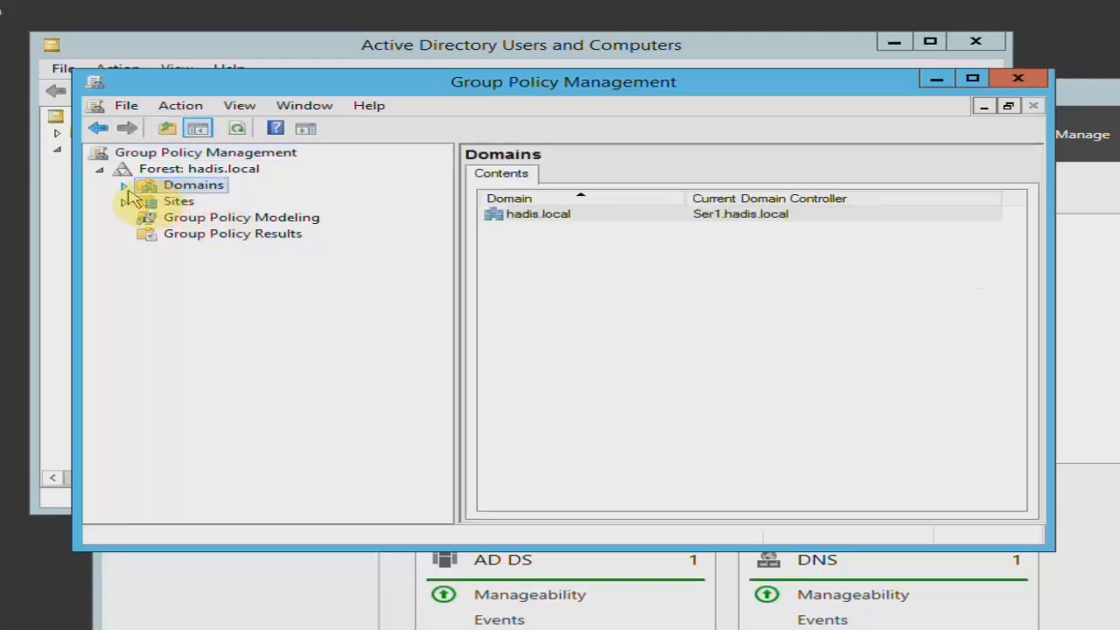
click(125, 186)
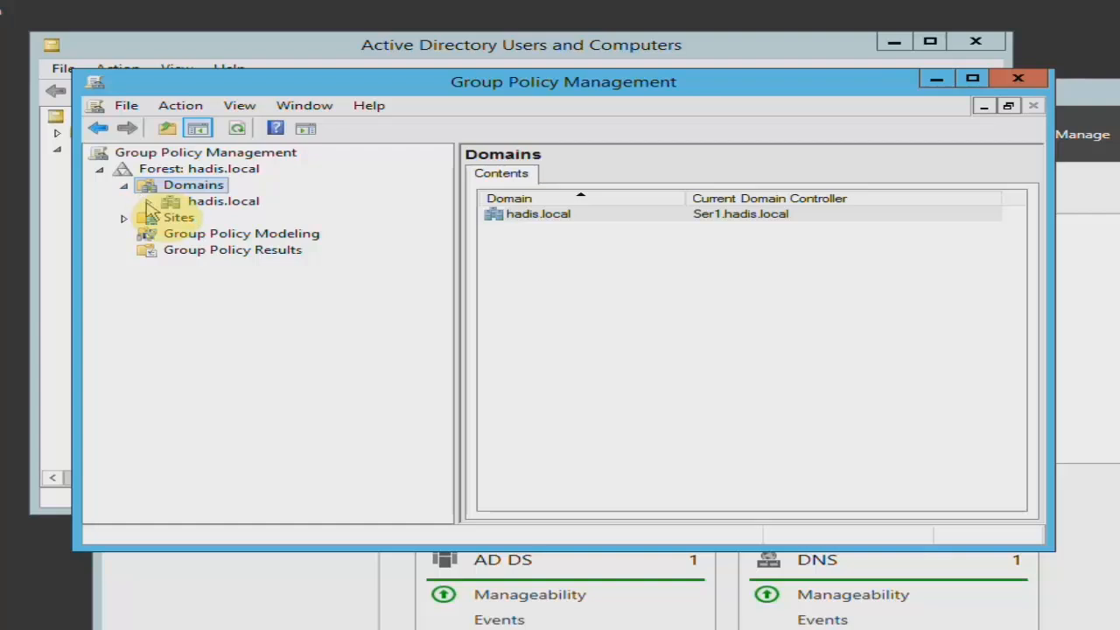
click(147, 202)
click(174, 234)
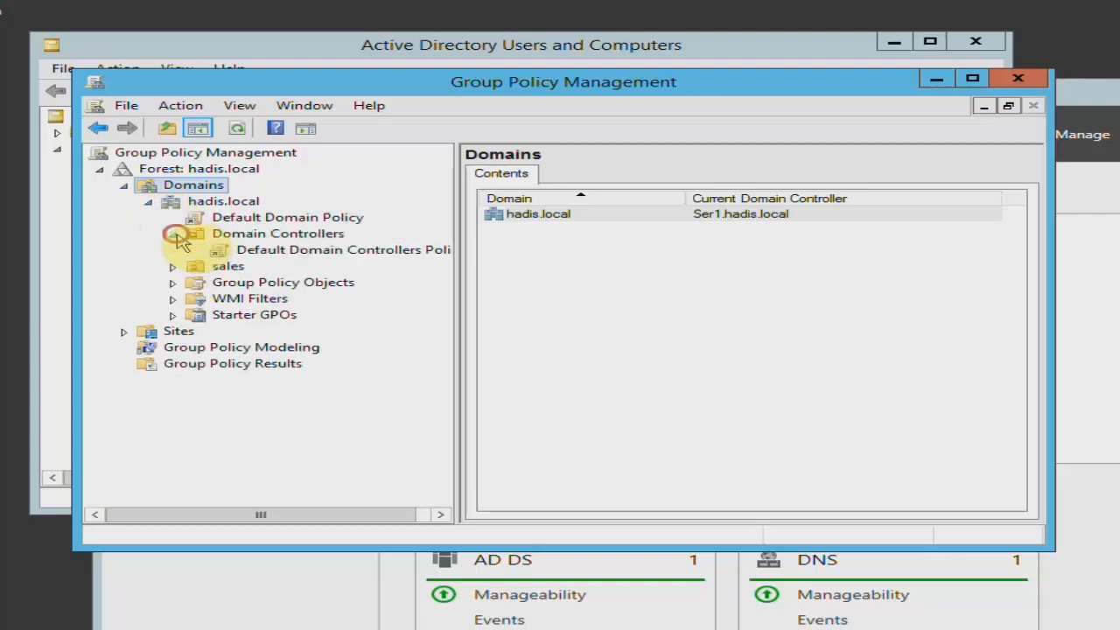
Open the Default Domain Controllers Policy for editing and examine its password policies under the computer's account policies.
right_click(298, 255)
click(324, 269)
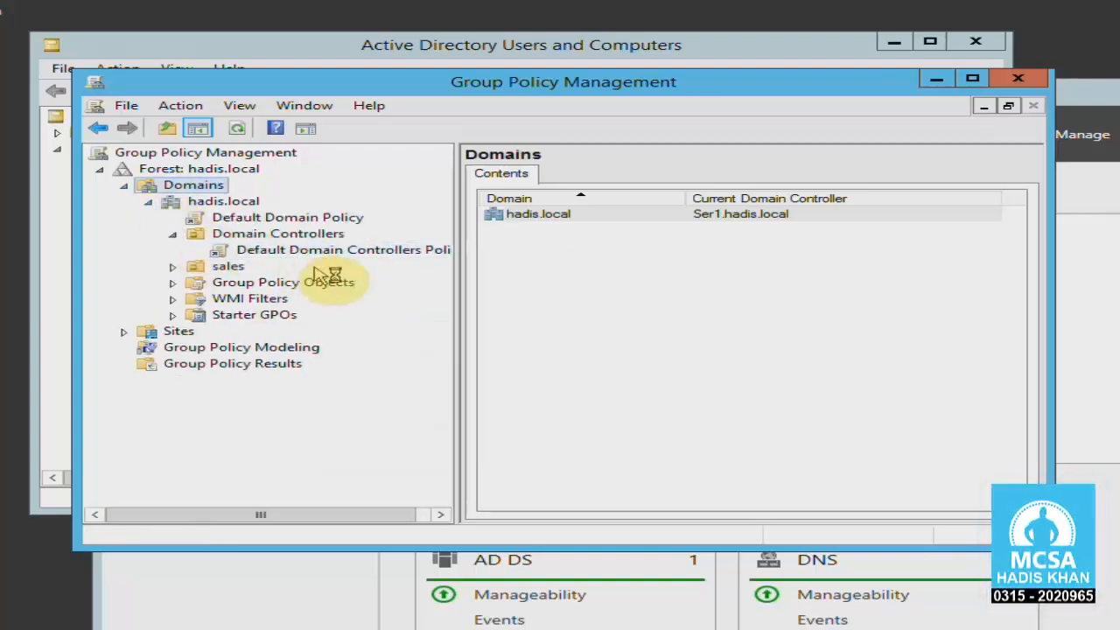
click(74, 137)
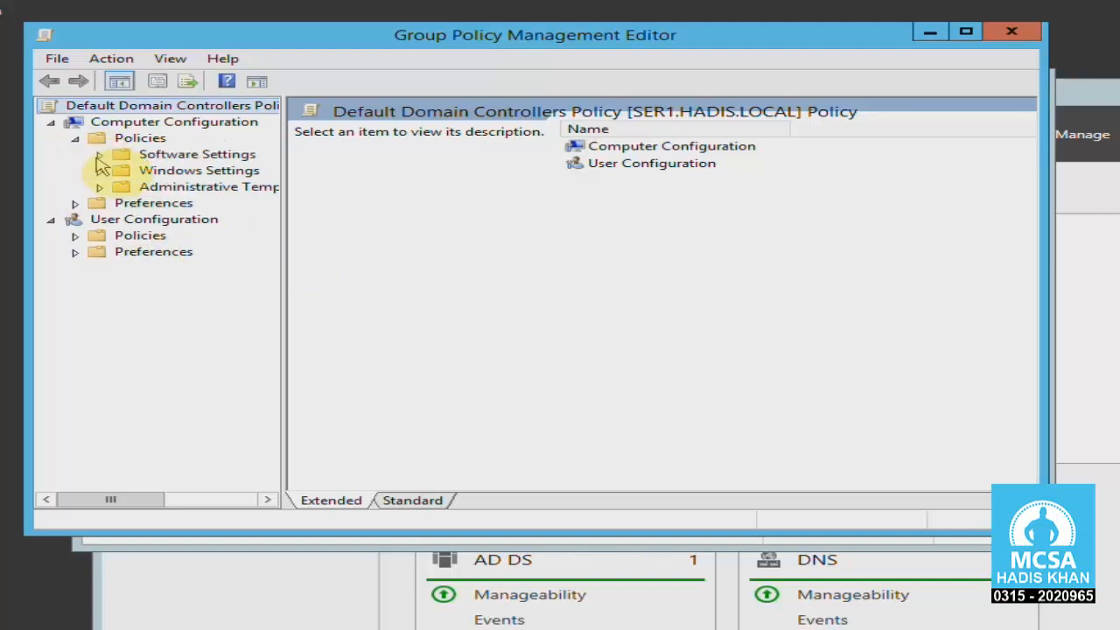
click(100, 170)
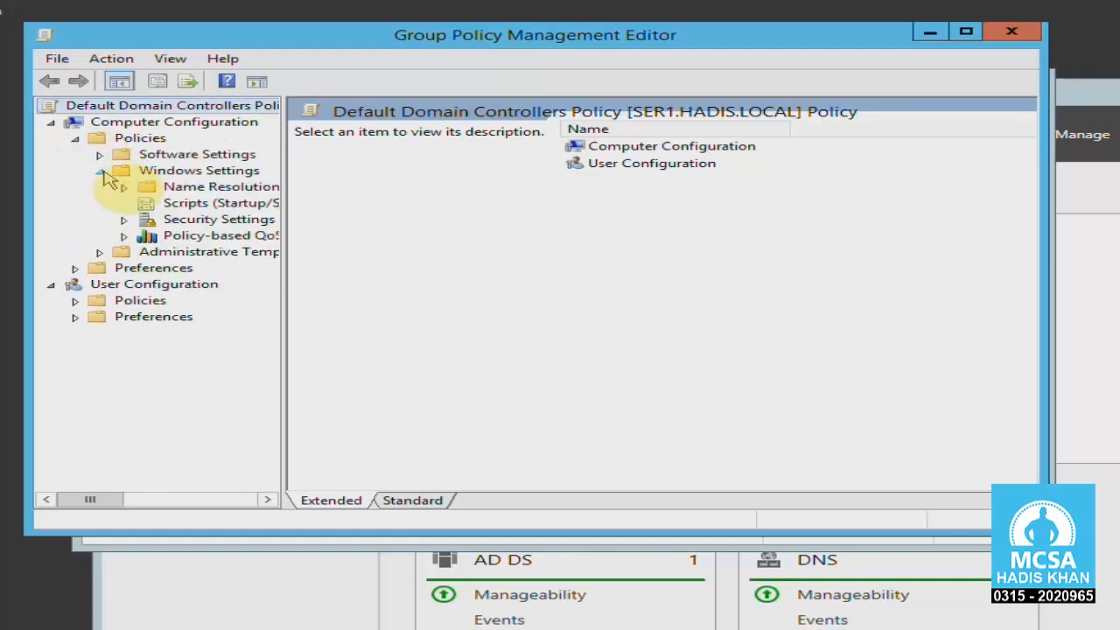
click(174, 218)
double_click(371, 125)
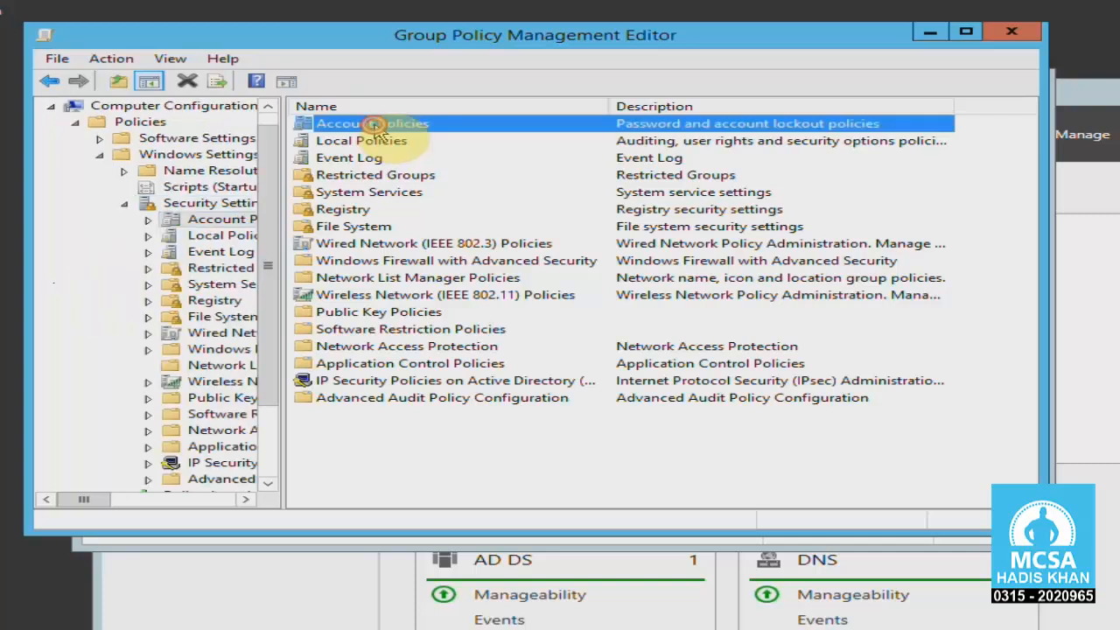
double_click(374, 123)
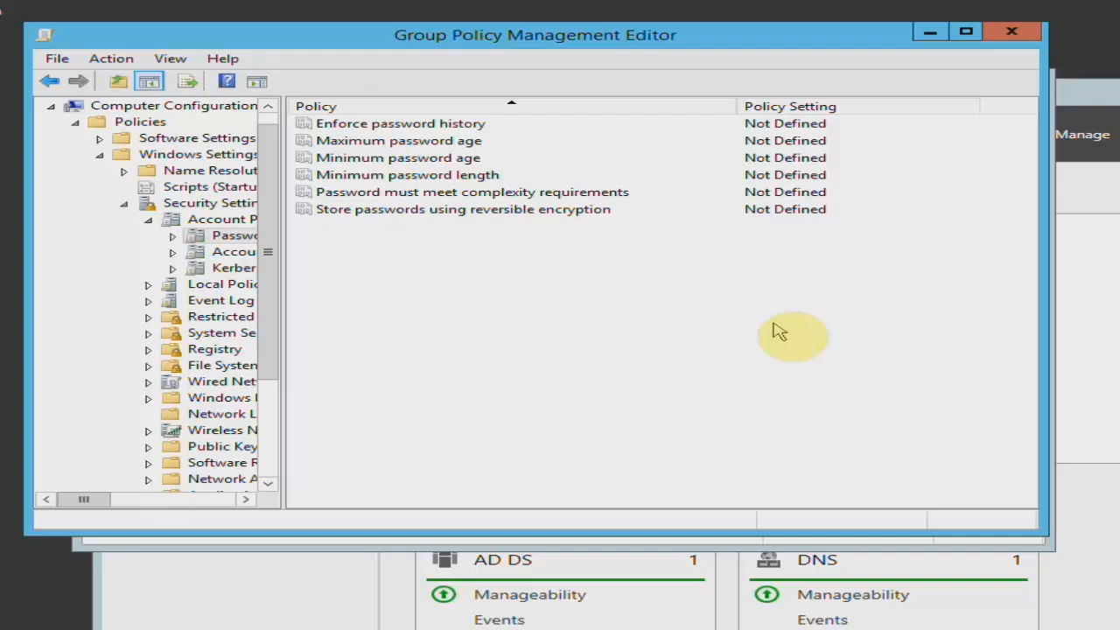
Close the Group Policy Management Editor, the Group Policy Management console, and Active Directory Users and Computers.
click(1011, 32)
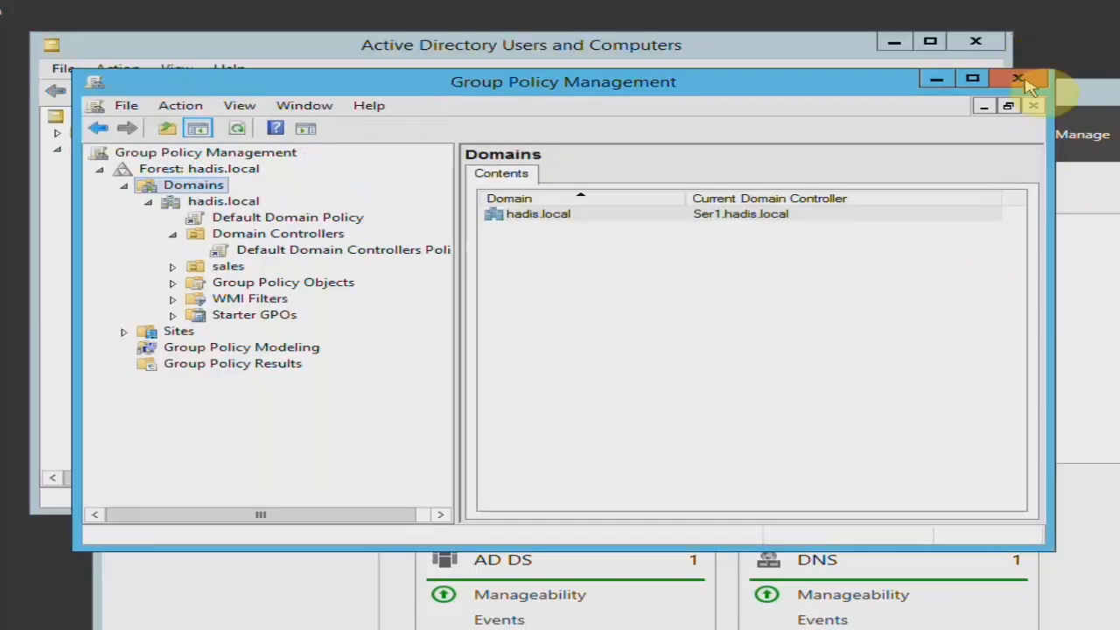
click(1018, 79)
click(975, 41)
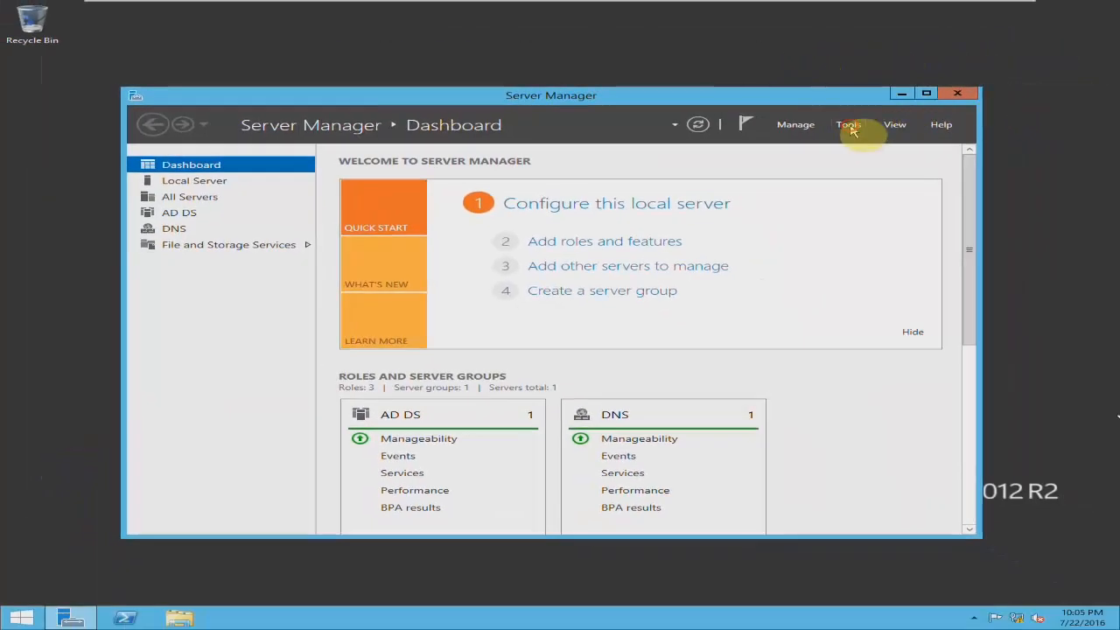
Open Active Directory Administrative Center and go to the Password Settings Container in the System container of hadis (local).
click(850, 126)
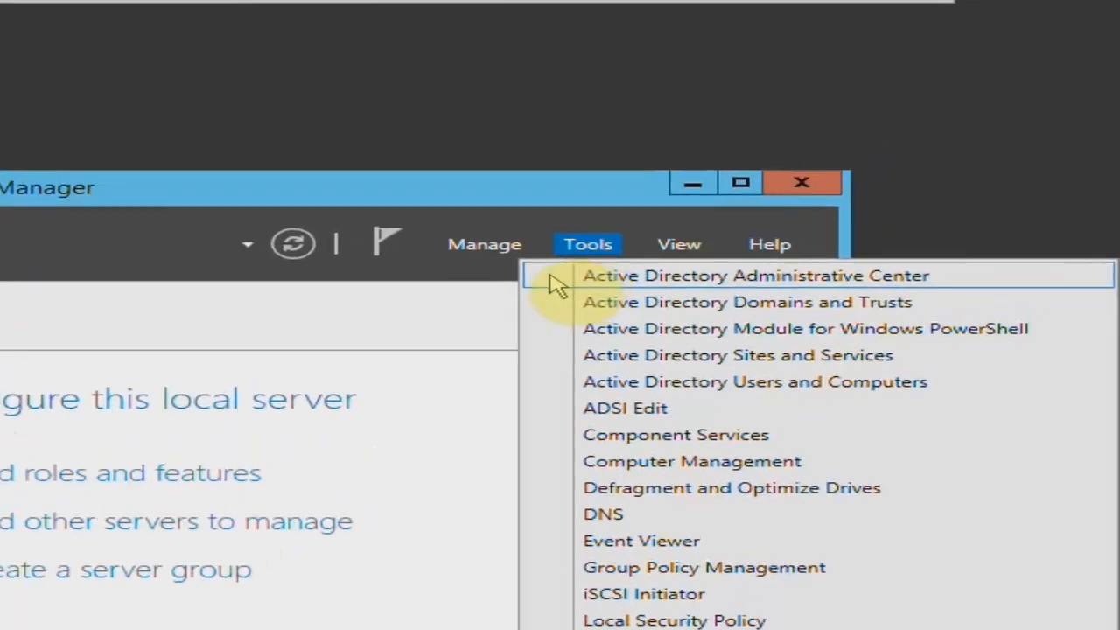
click(556, 278)
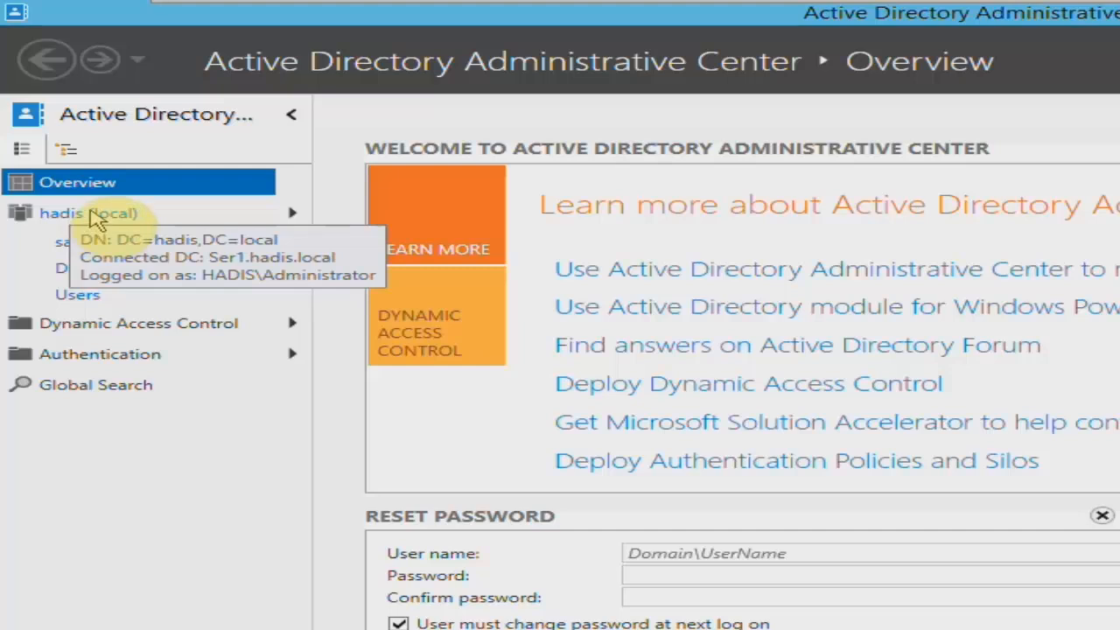
click(101, 217)
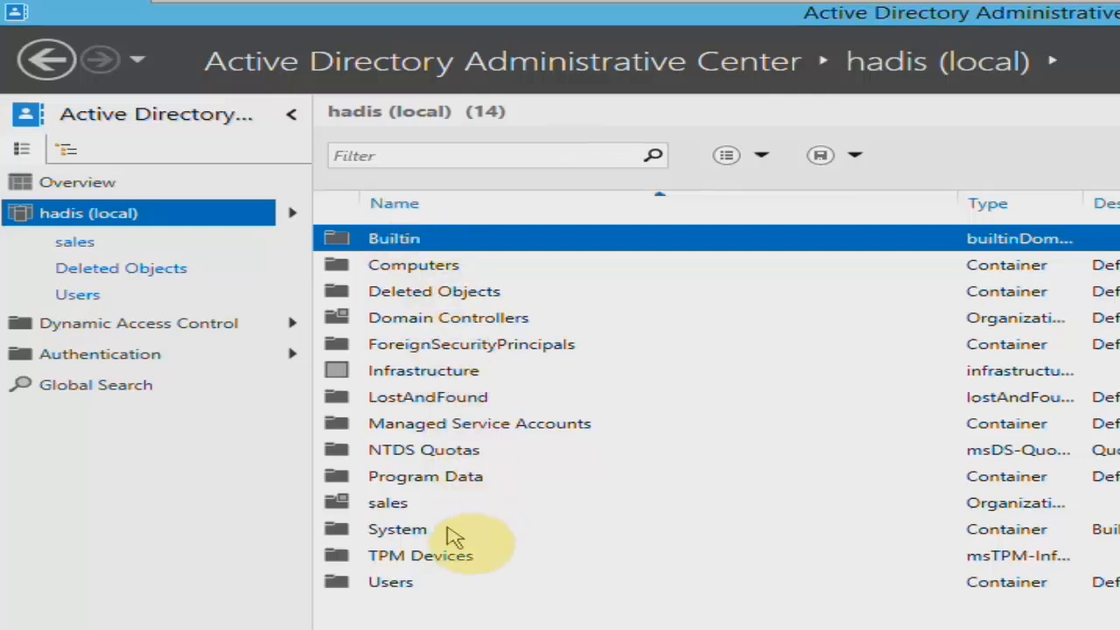
double_click(448, 530)
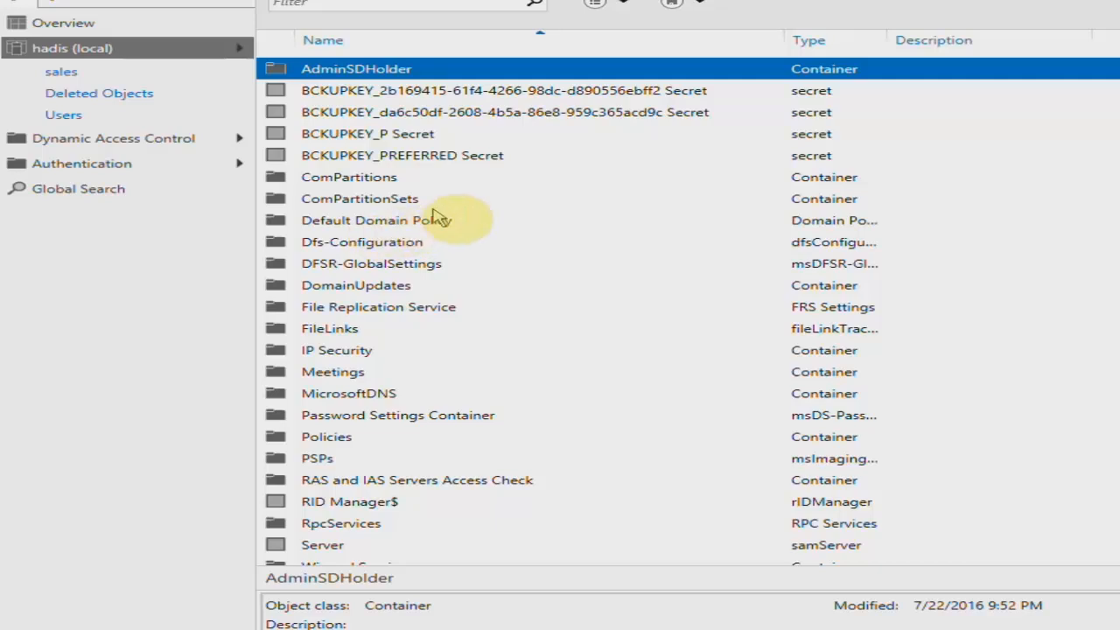
click(485, 418)
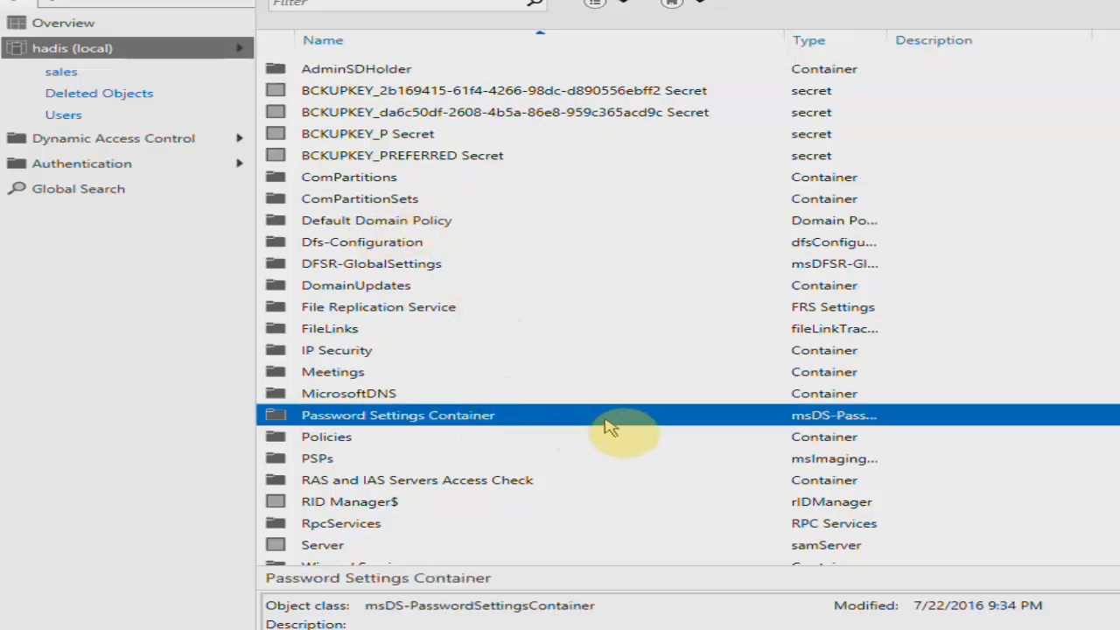
double_click(610, 421)
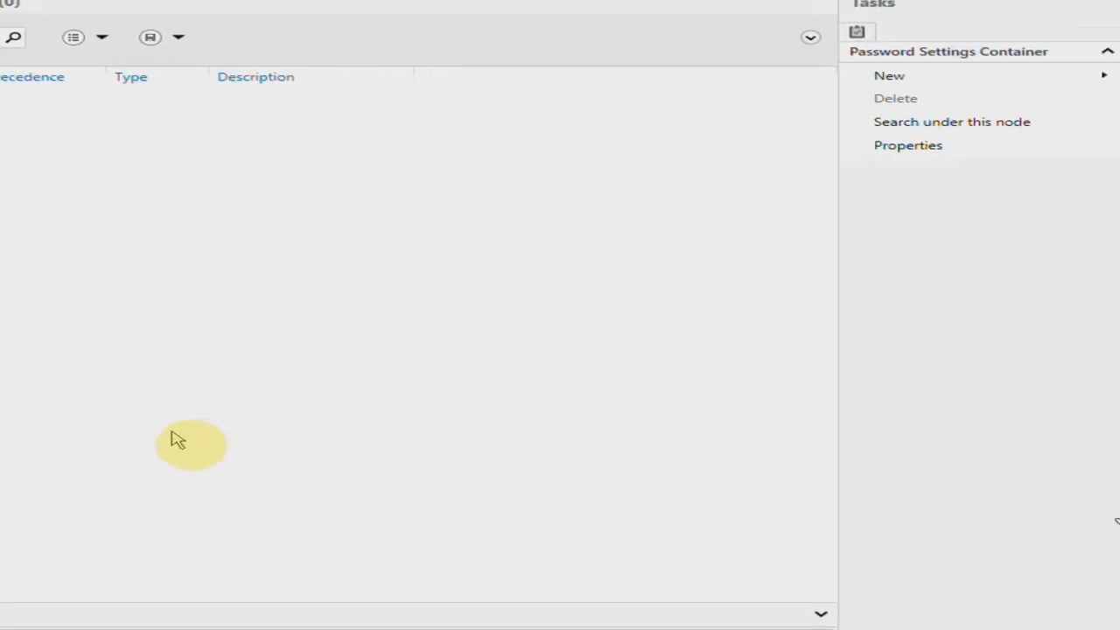
Start a new password settings object named "password sitting 4" with precedence 1.
click(885, 77)
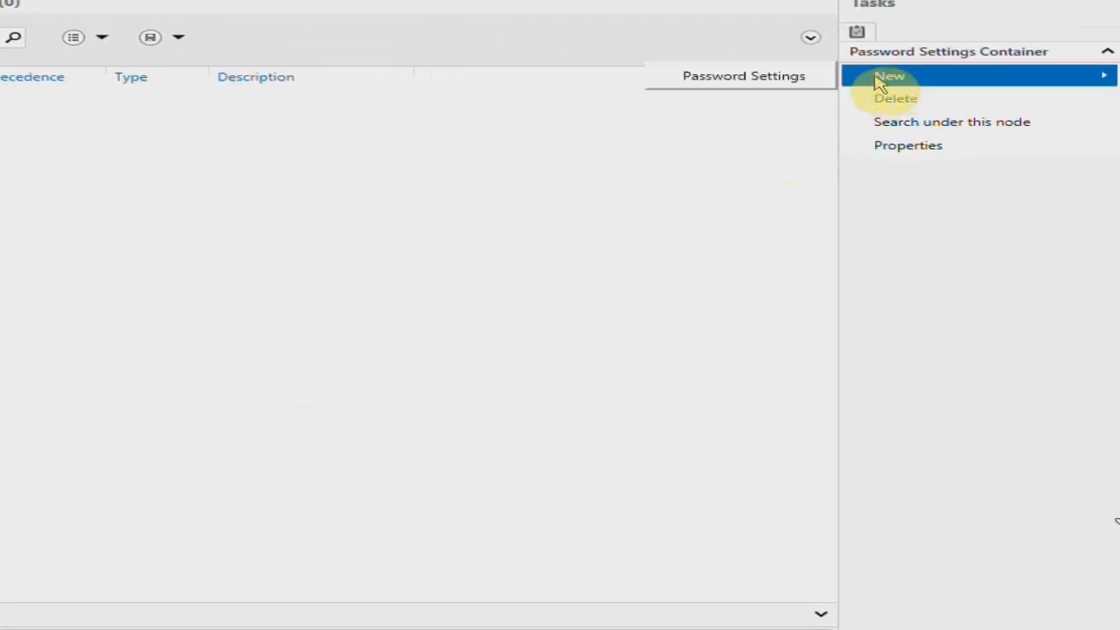
click(788, 80)
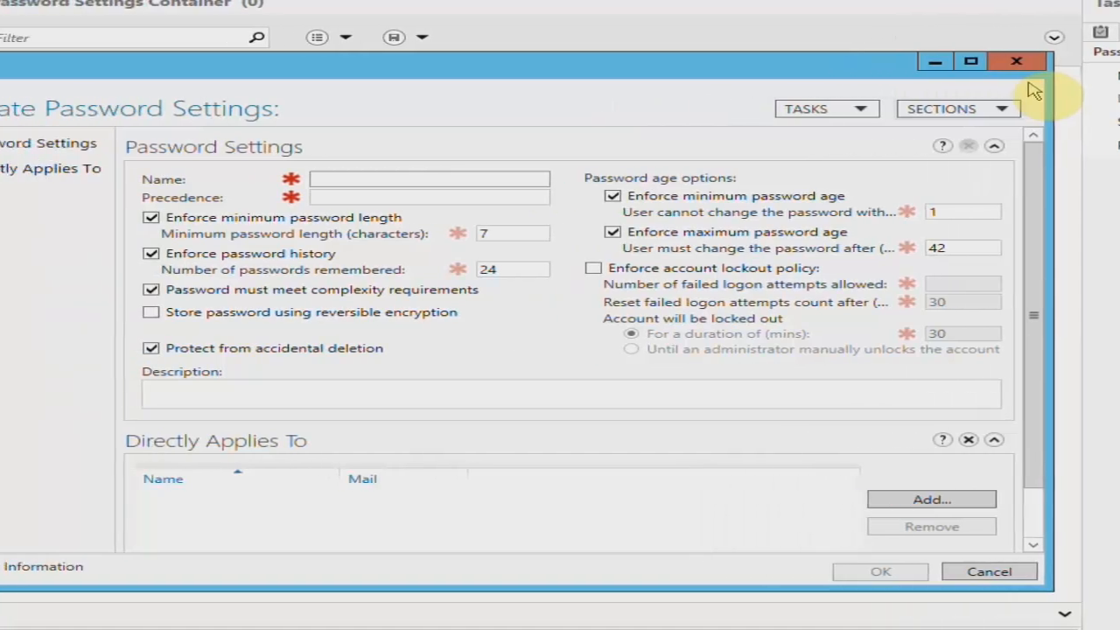
click(470, 186)
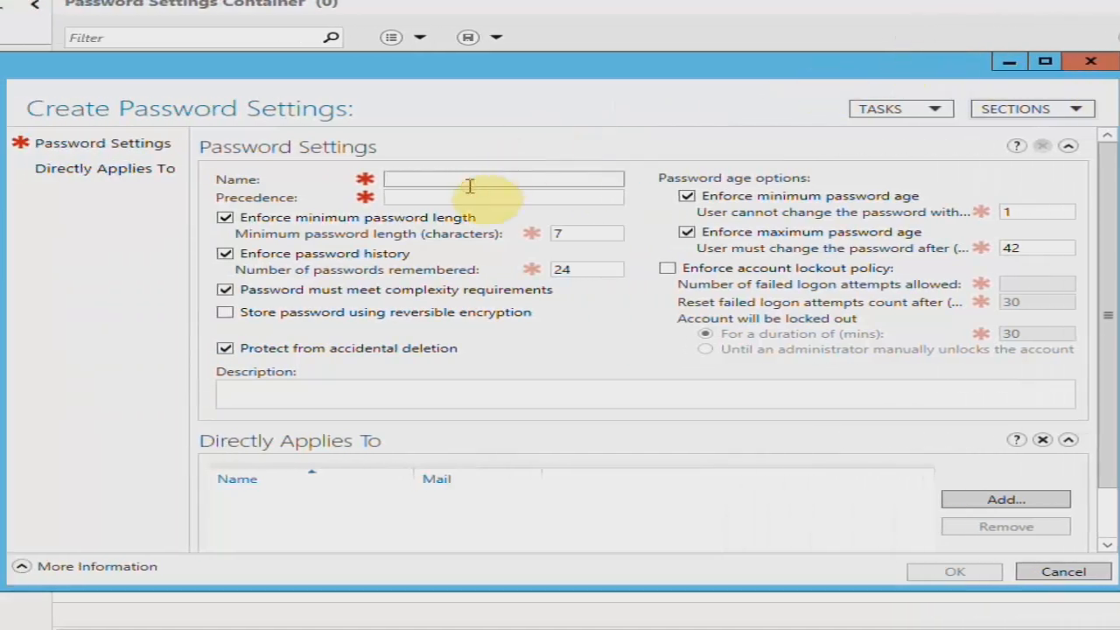
text(passwo)
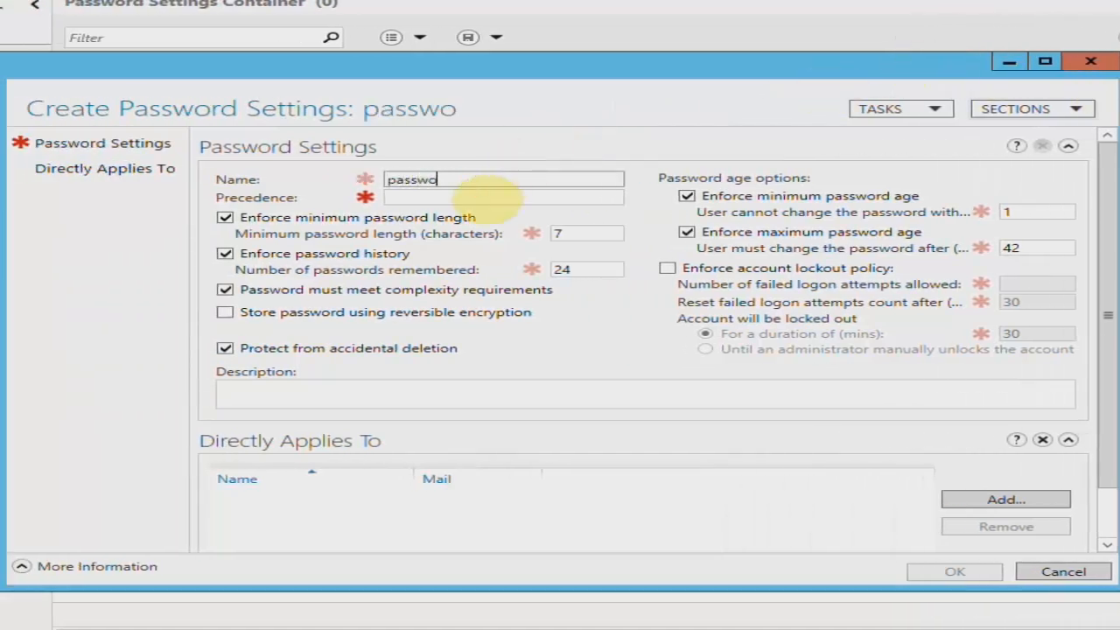
text(rd sitting 4)
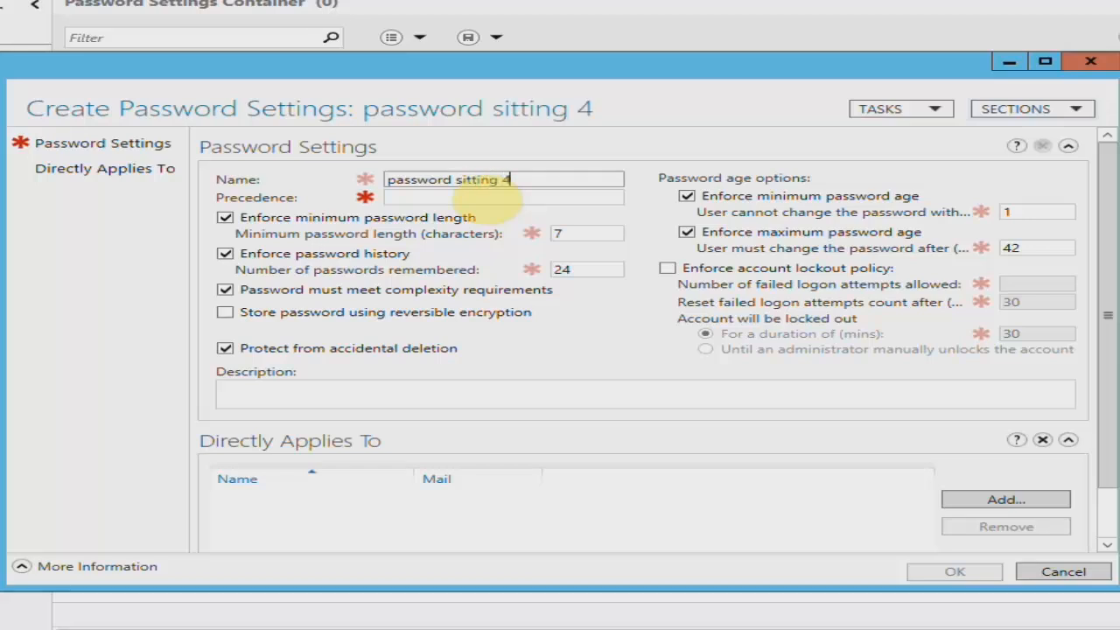
key(Tab)
text(1)
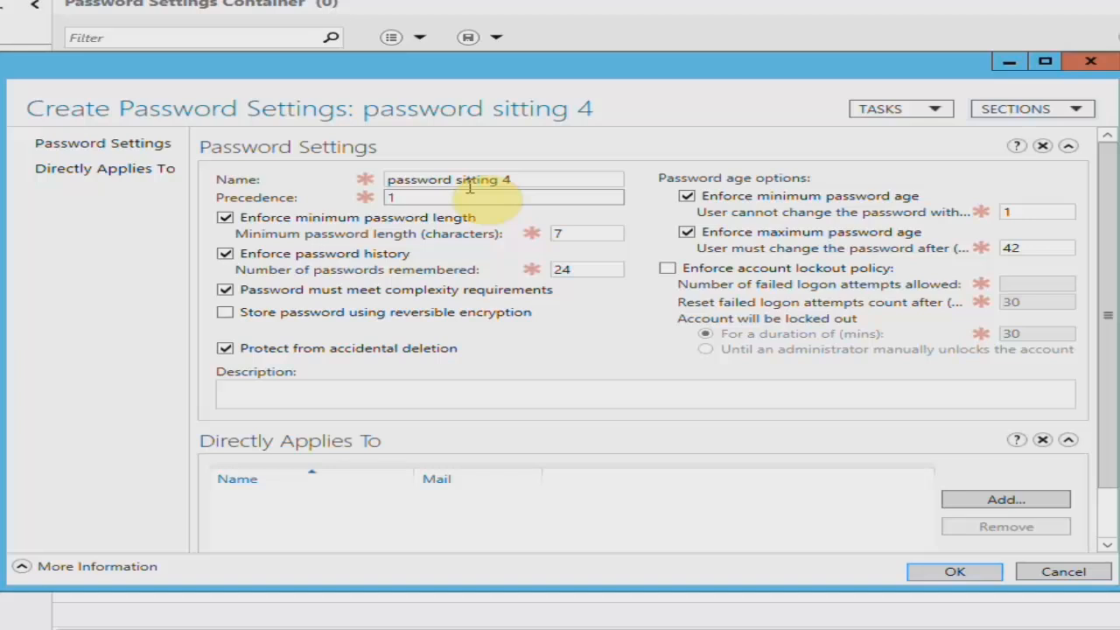
Set the minimum password length to 4 characters and turn off the password complexity requirement.
double_click(564, 234)
text(4)
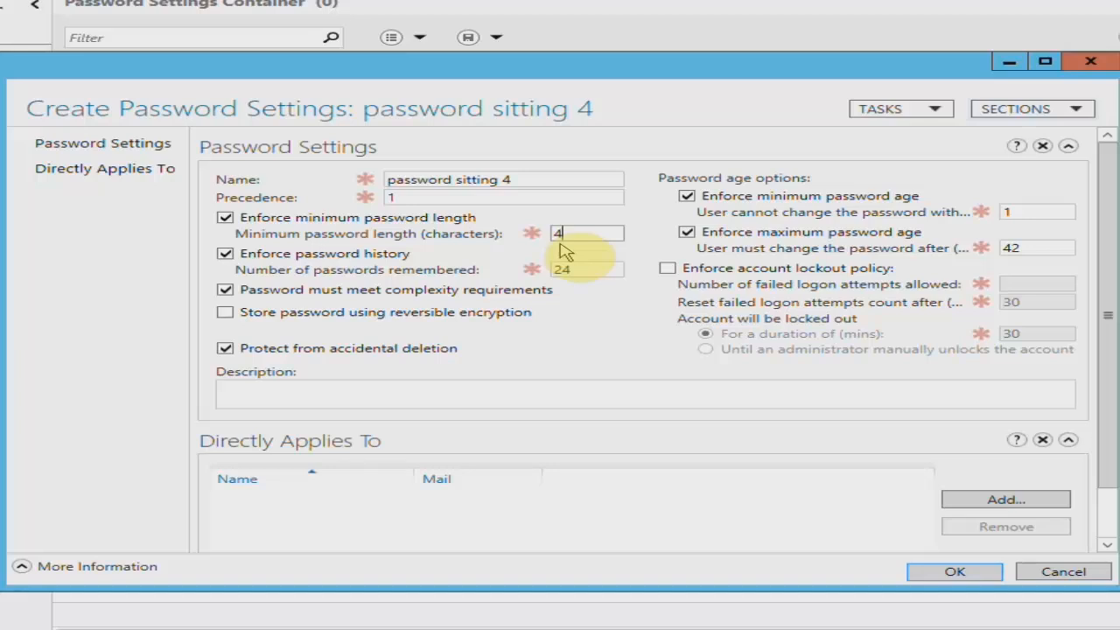
click(579, 269)
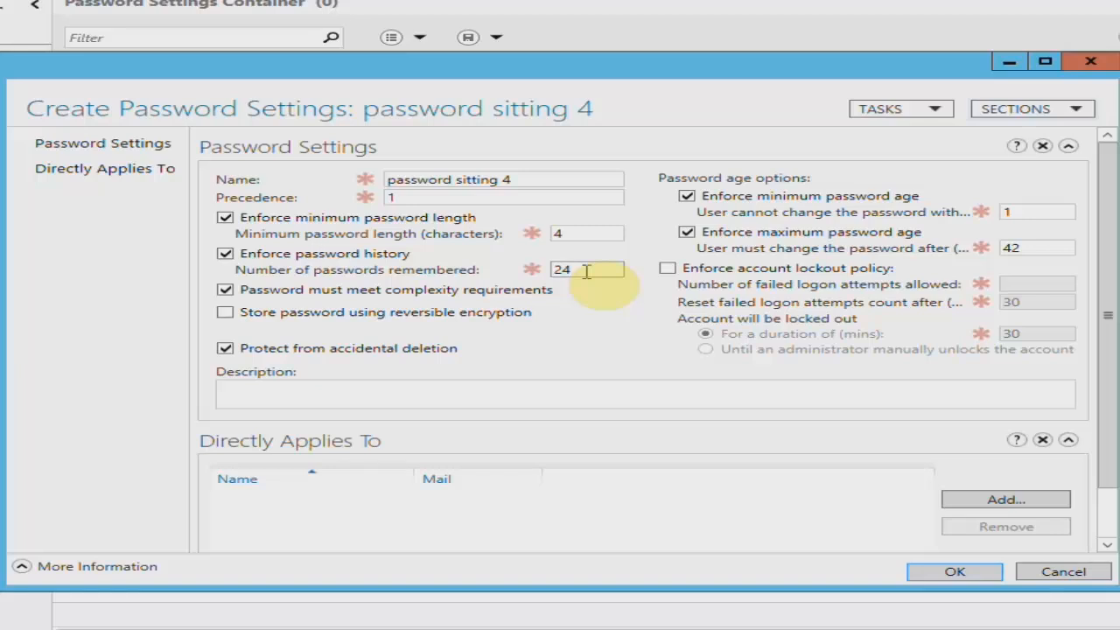
click(393, 298)
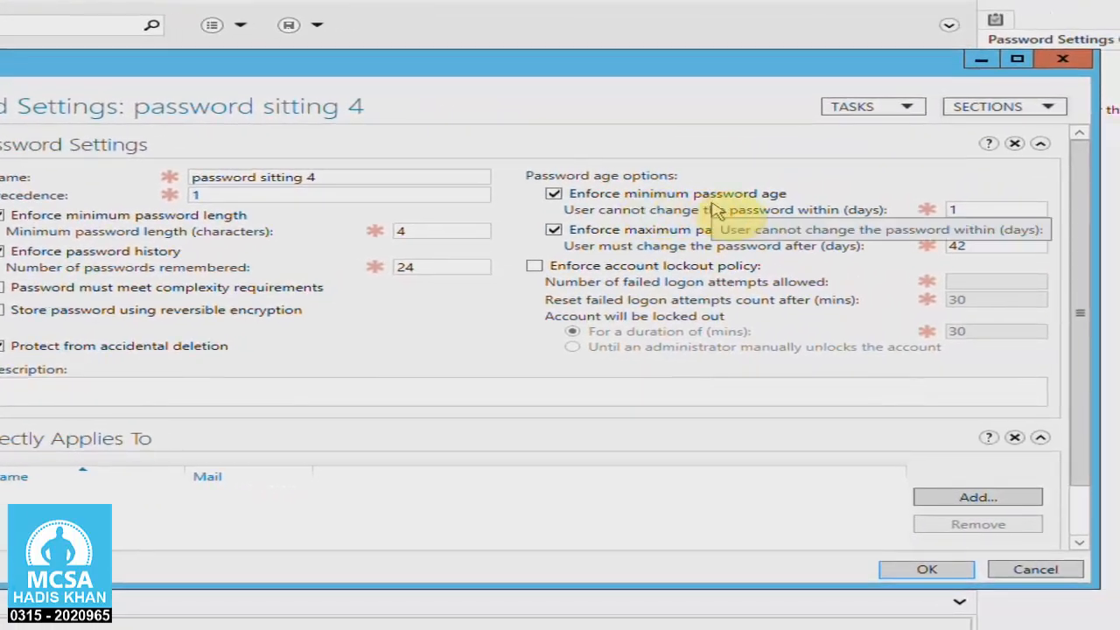
Set the minimum password age to 10 days and enforce account lockout with 15 failed logon attempts allowed.
drag(988, 208, 941, 217)
text(10)
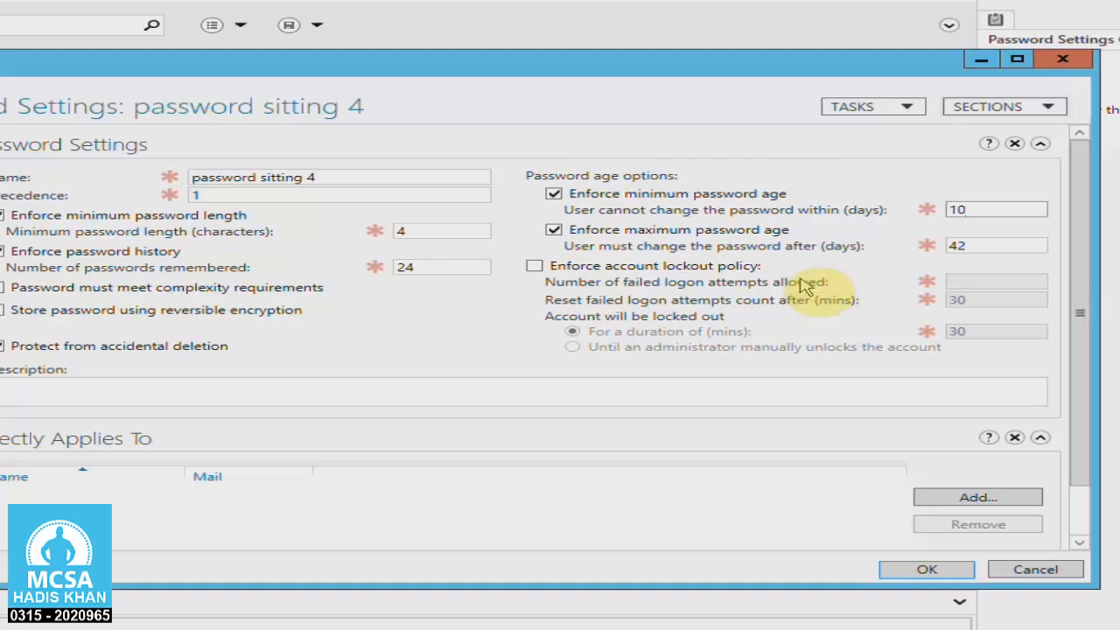
click(744, 264)
click(962, 281)
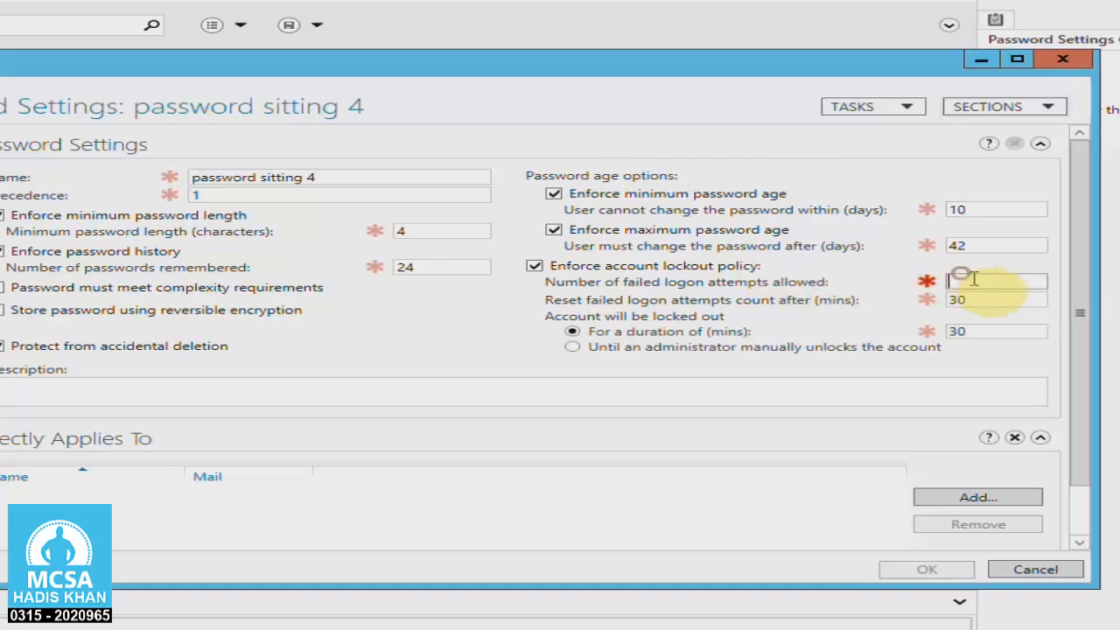
text(15)
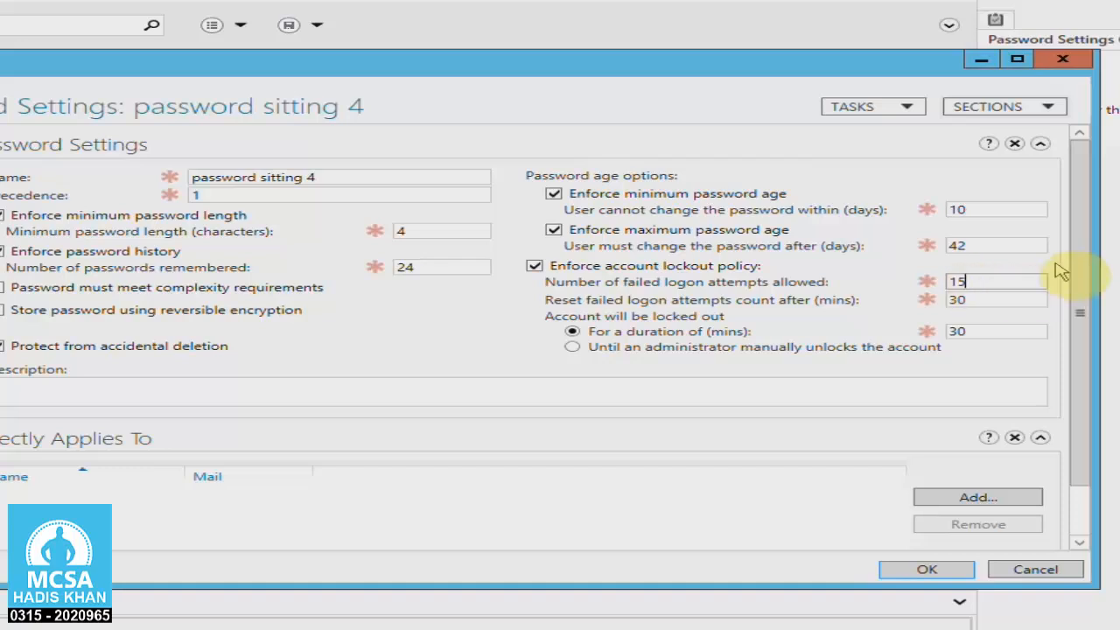
scroll(1082, 244, down, 2)
drag(1054, 258, 1047, 218)
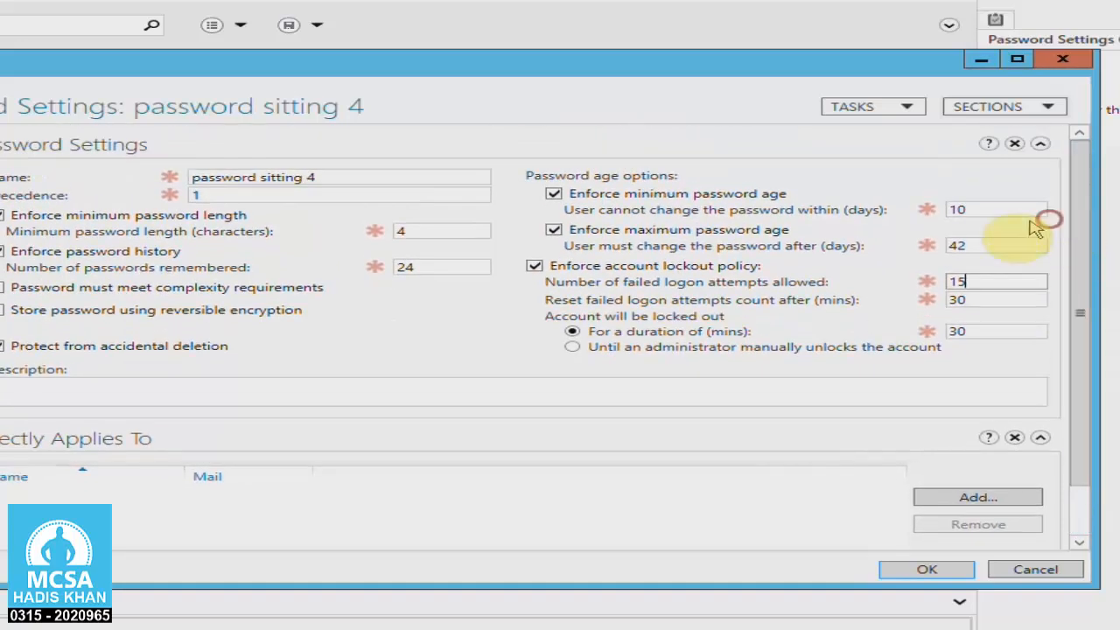
drag(1074, 287, 1080, 357)
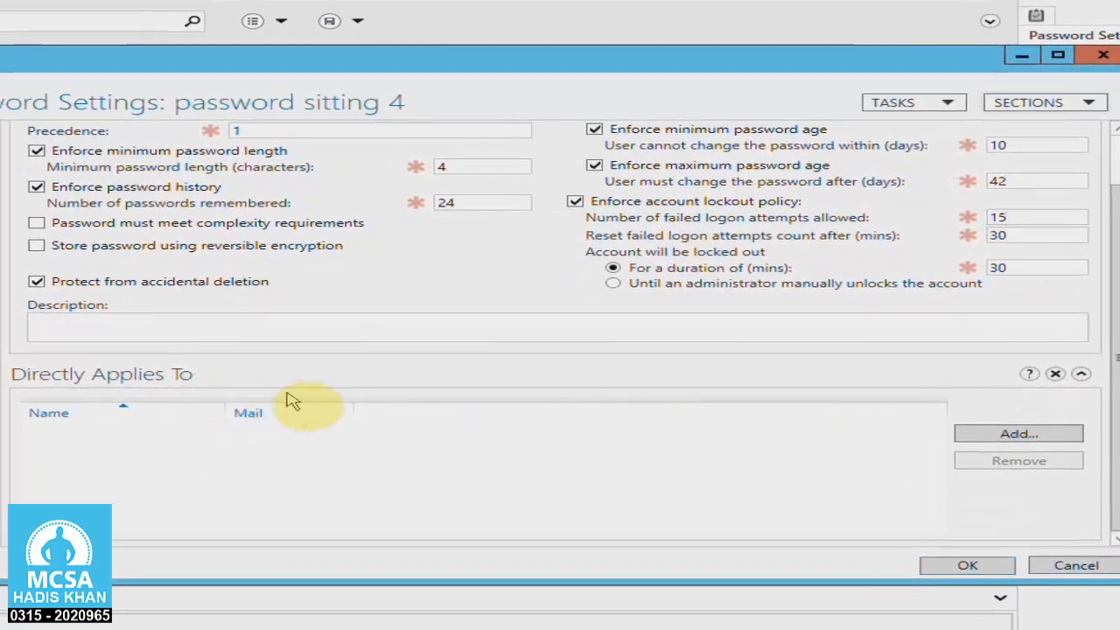
Apply the password settings directly to the user u1 from hadis.local and save the new object.
click(1015, 434)
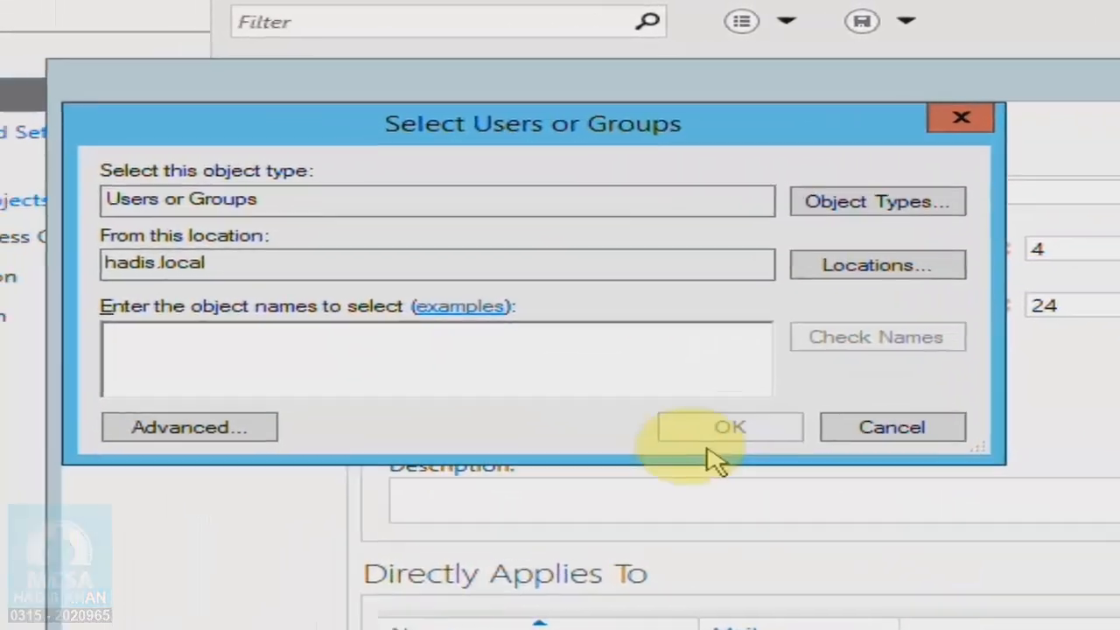
click(189, 235)
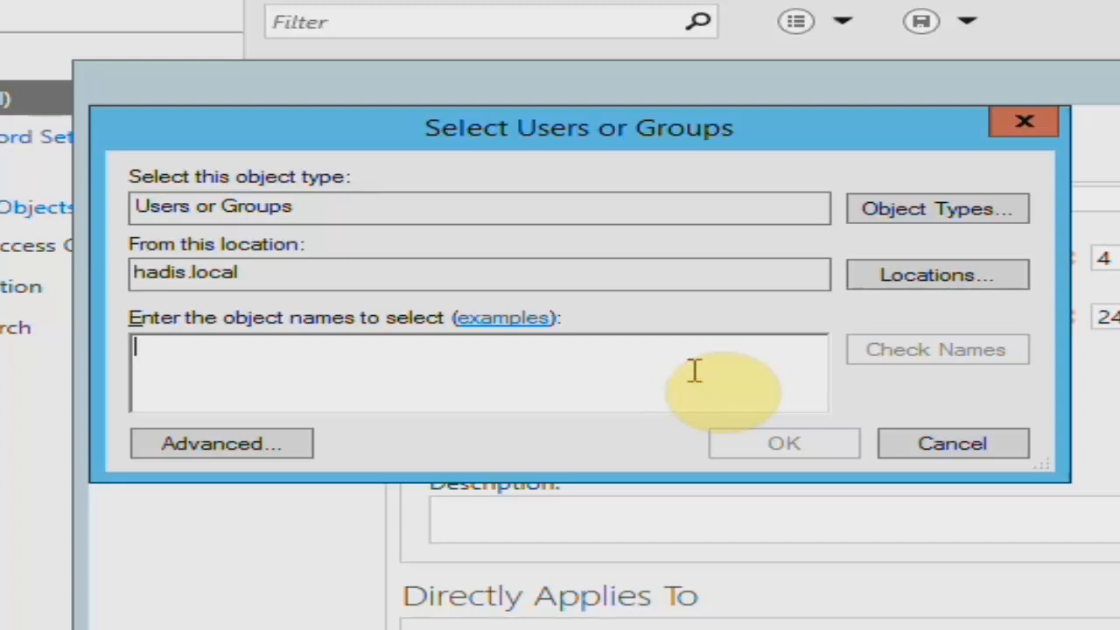
text(u1)
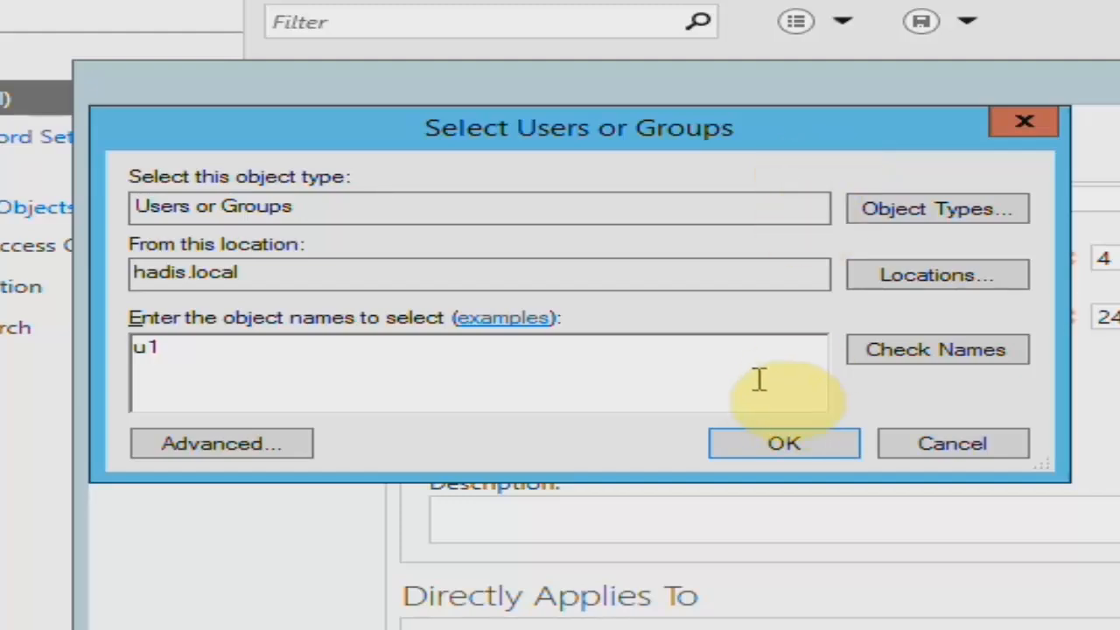
click(868, 351)
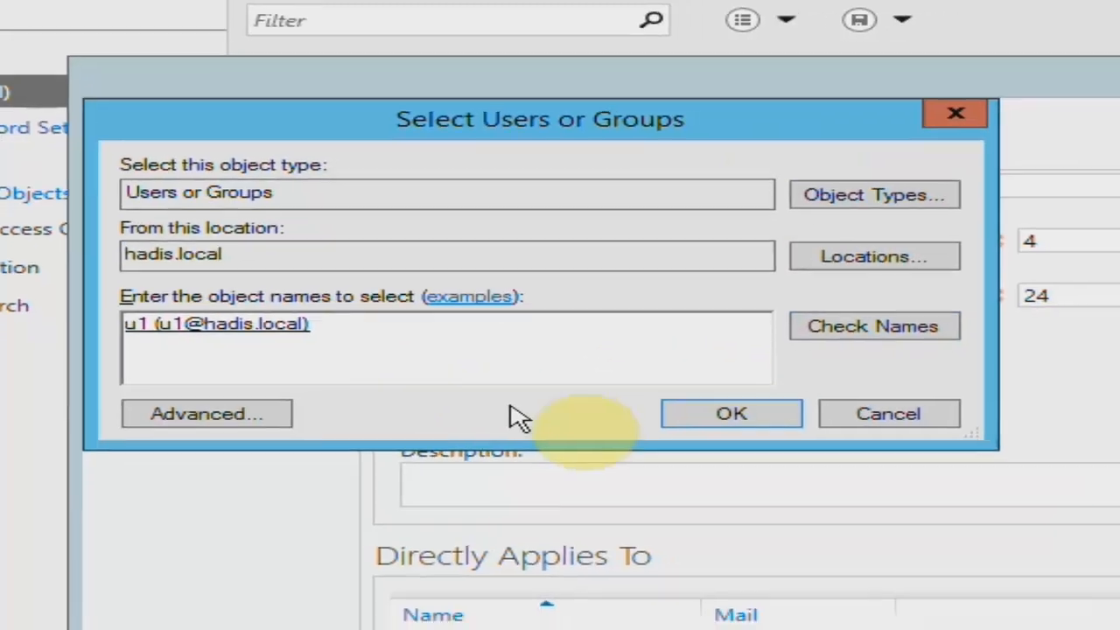
click(784, 444)
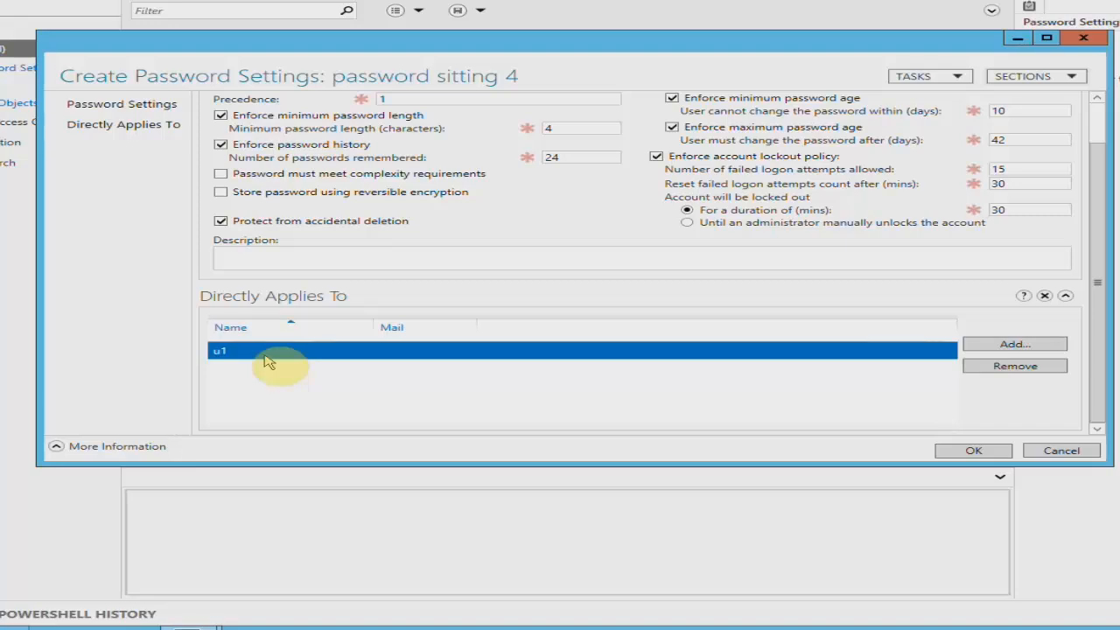
click(974, 450)
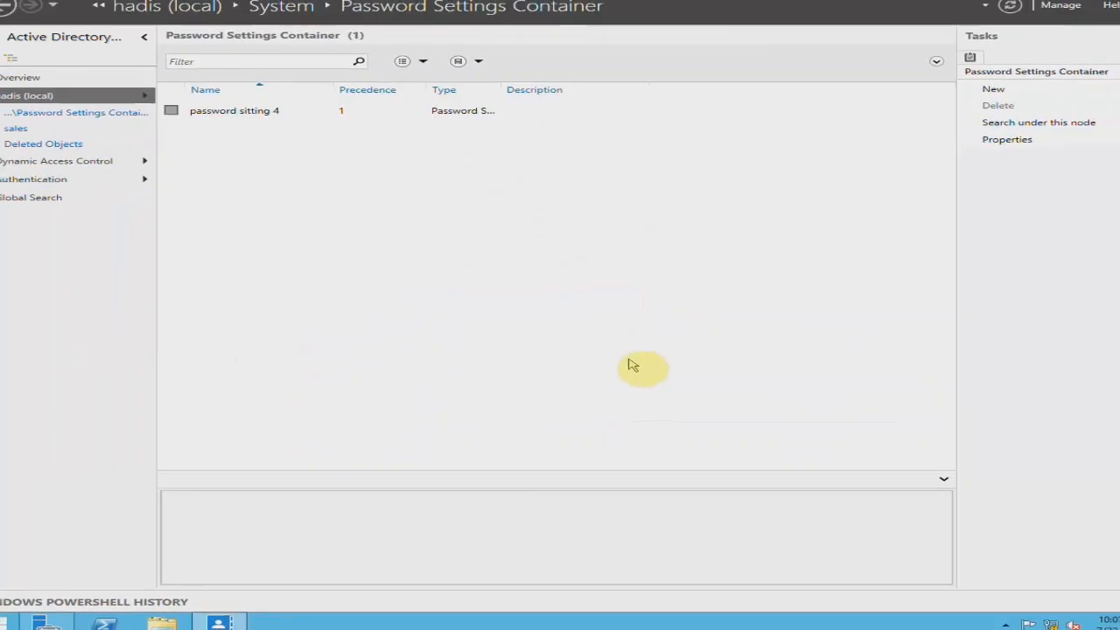
Refresh the group policy by running gpupdate.
click(282, 138)
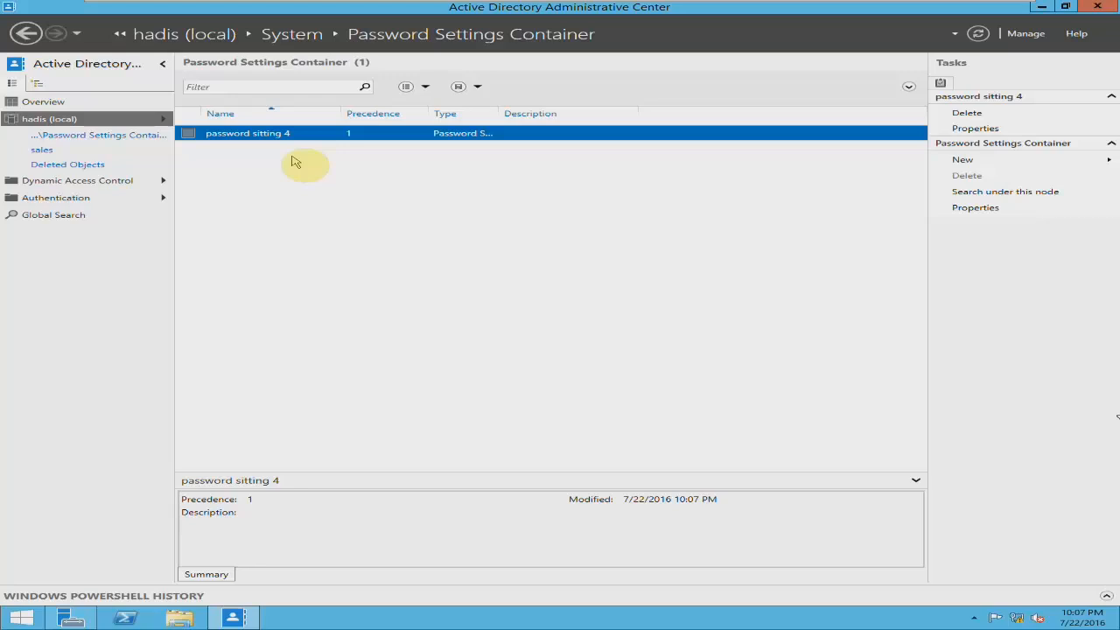
key(super+r)
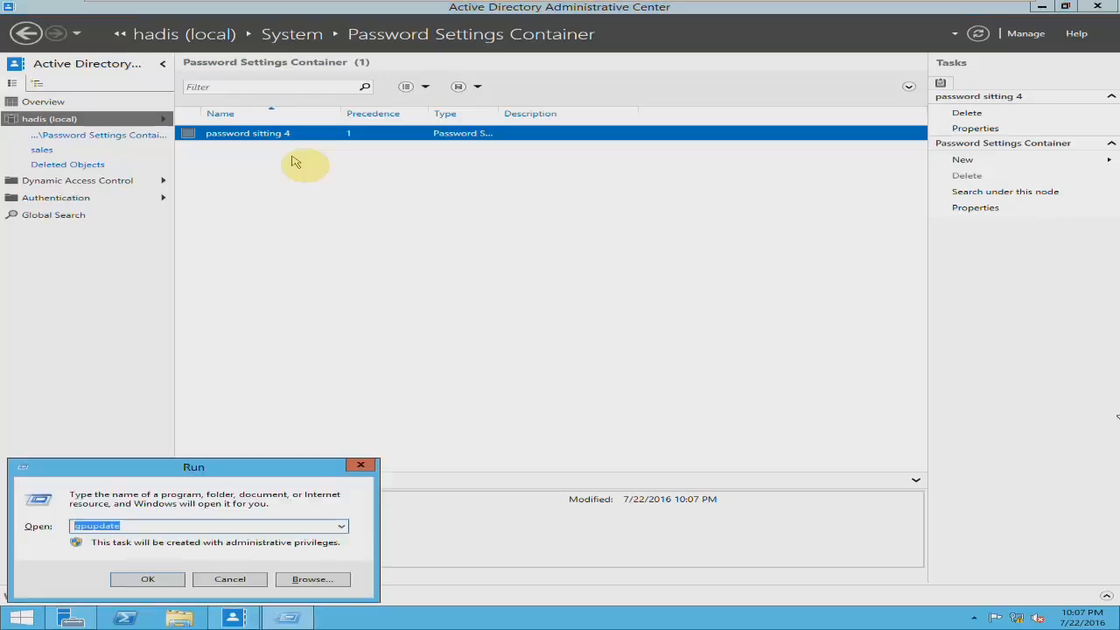
key(Return)
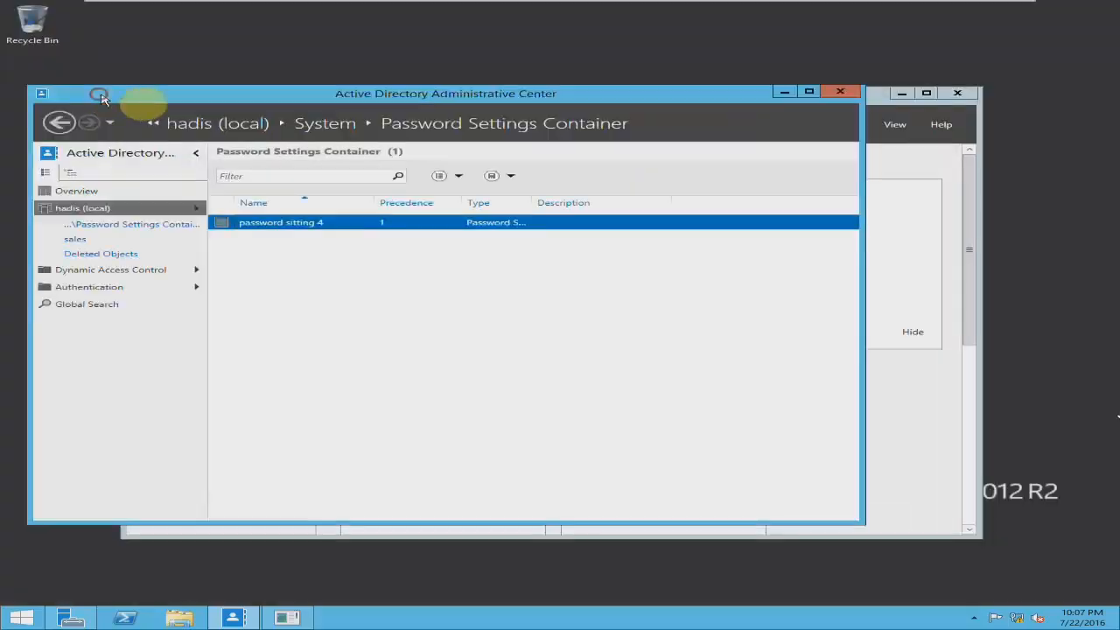
Close Active Directory Administrative Center and open Active Directory Users and Computers from Server Manager.
click(837, 93)
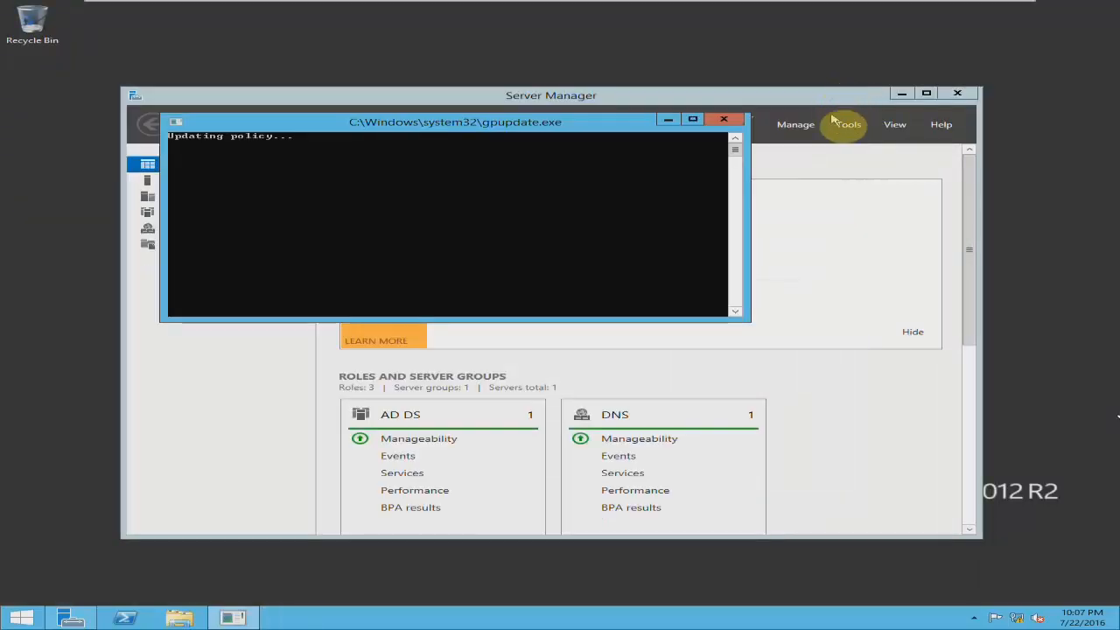
click(849, 125)
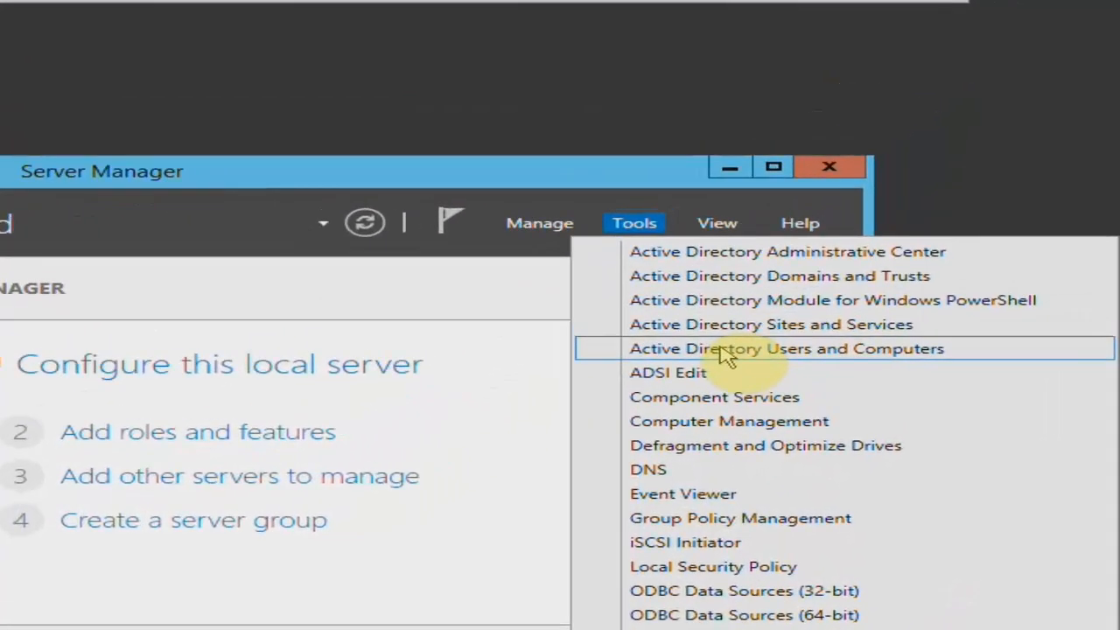
click(743, 328)
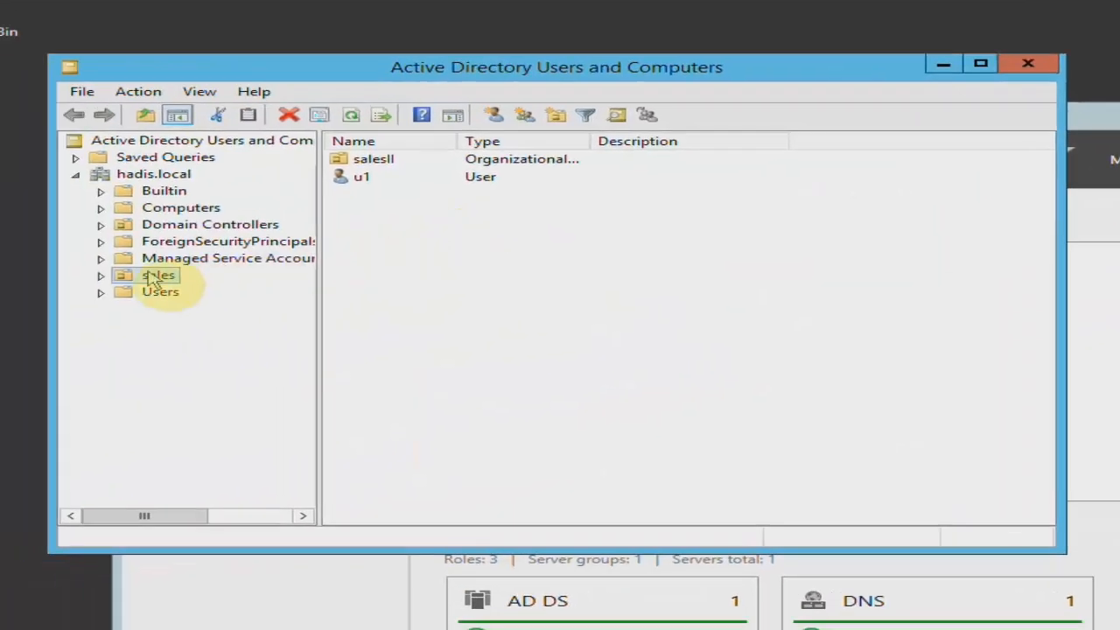
Reset the password of user u1 in the sales organizational unit, entering and confirming a new four-character password.
right_click(360, 181)
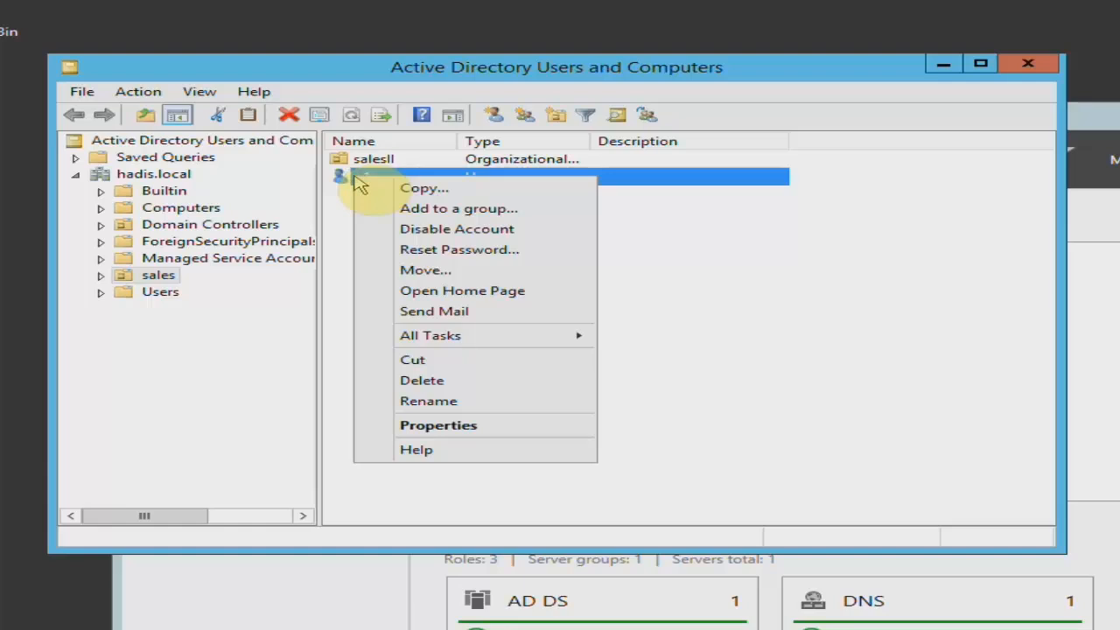
click(383, 250)
click(514, 227)
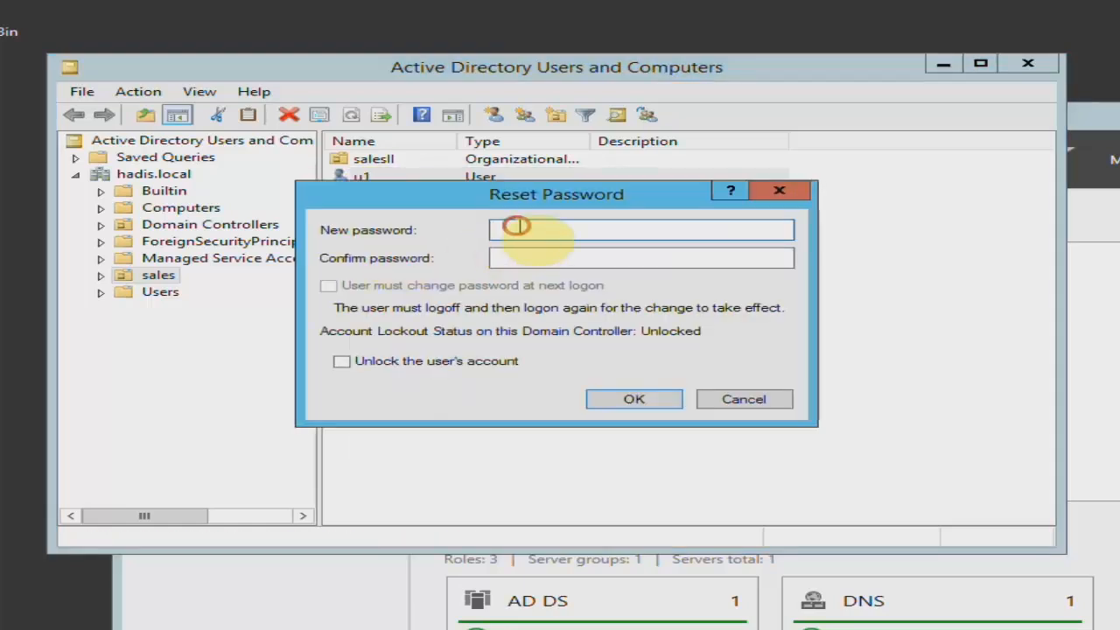
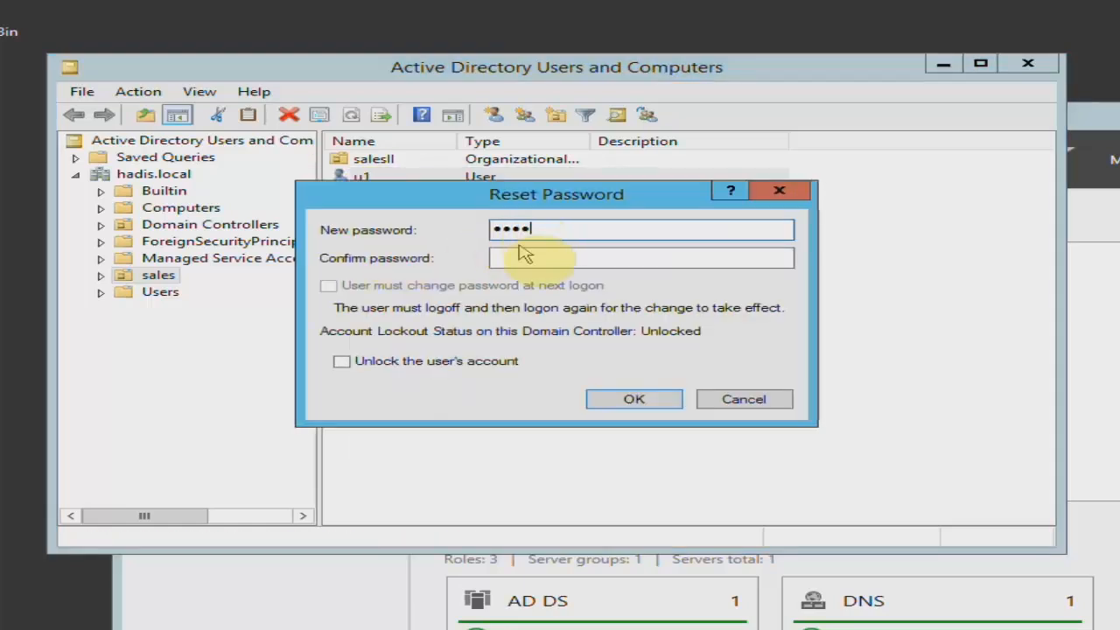
click(518, 255)
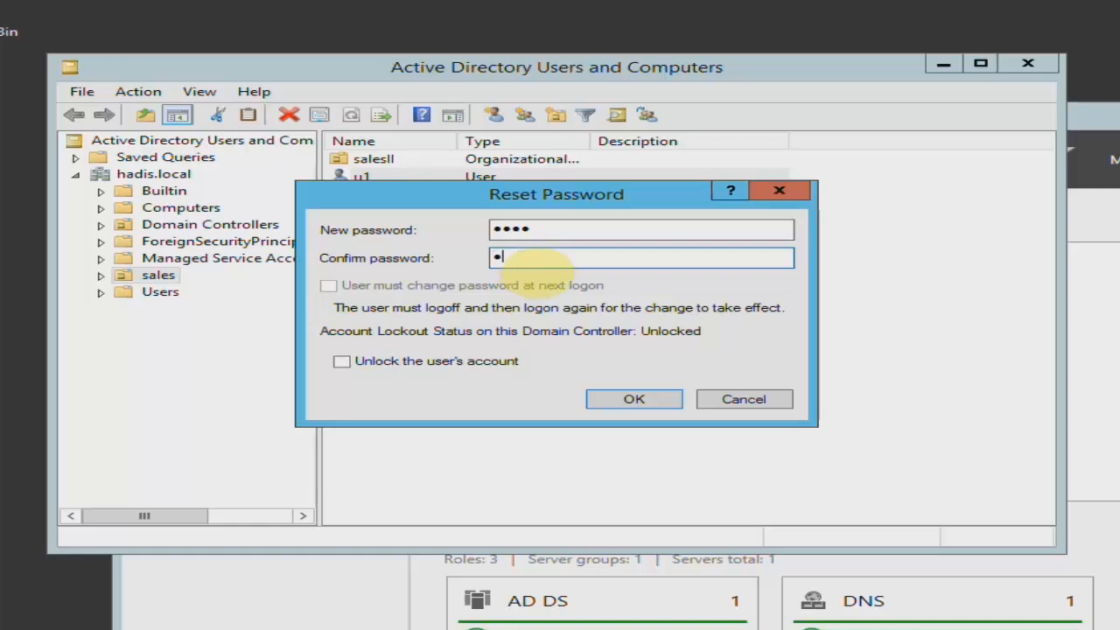
click(625, 405)
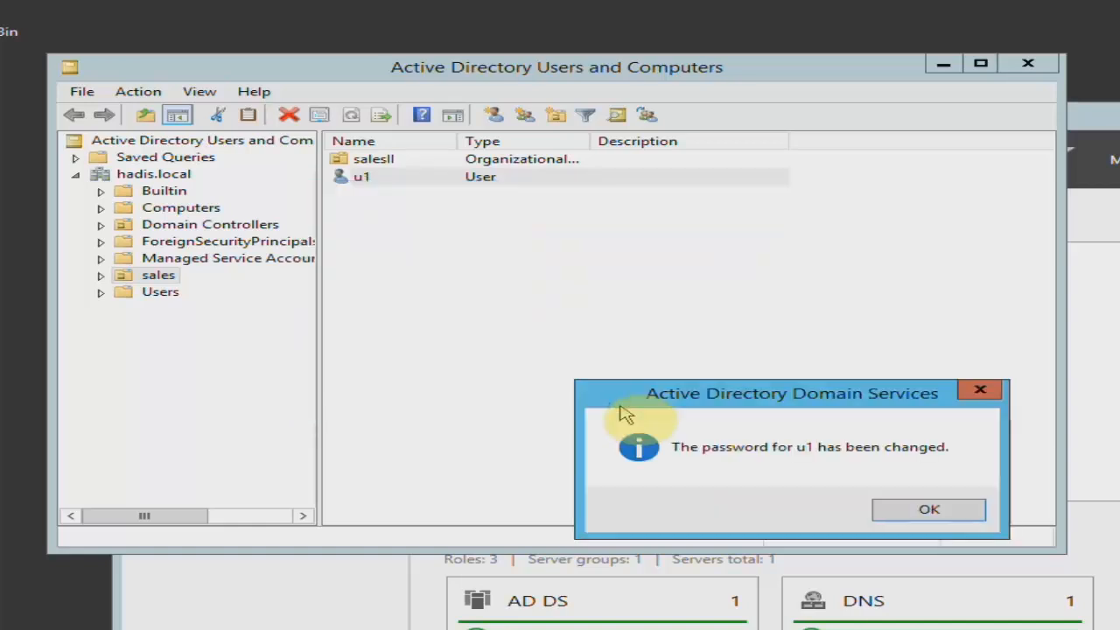
drag(803, 390, 790, 333)
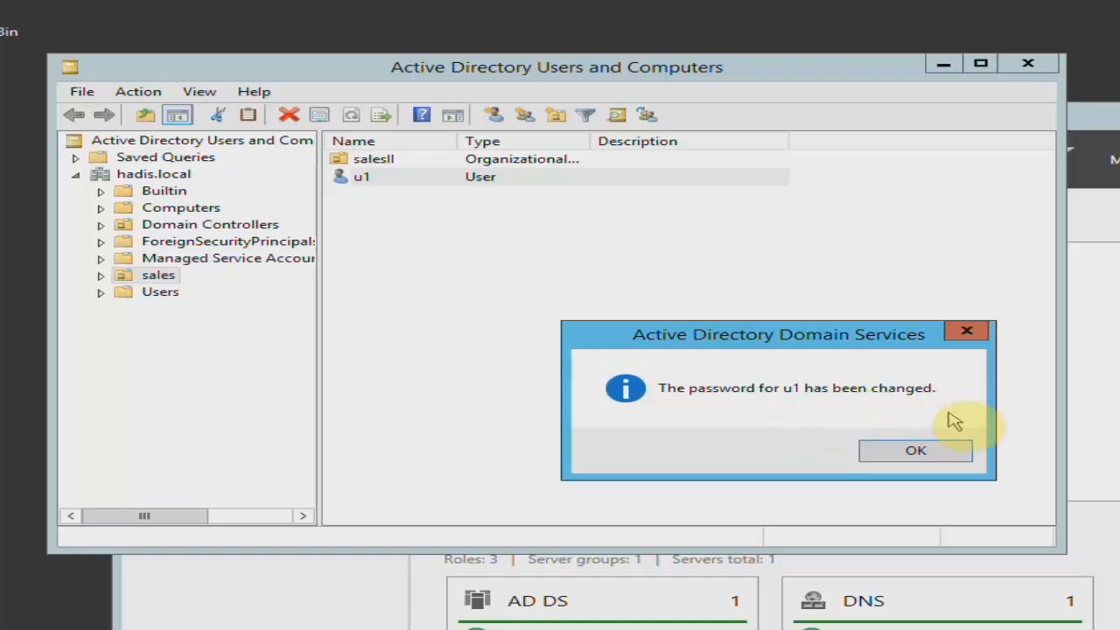
click(952, 450)
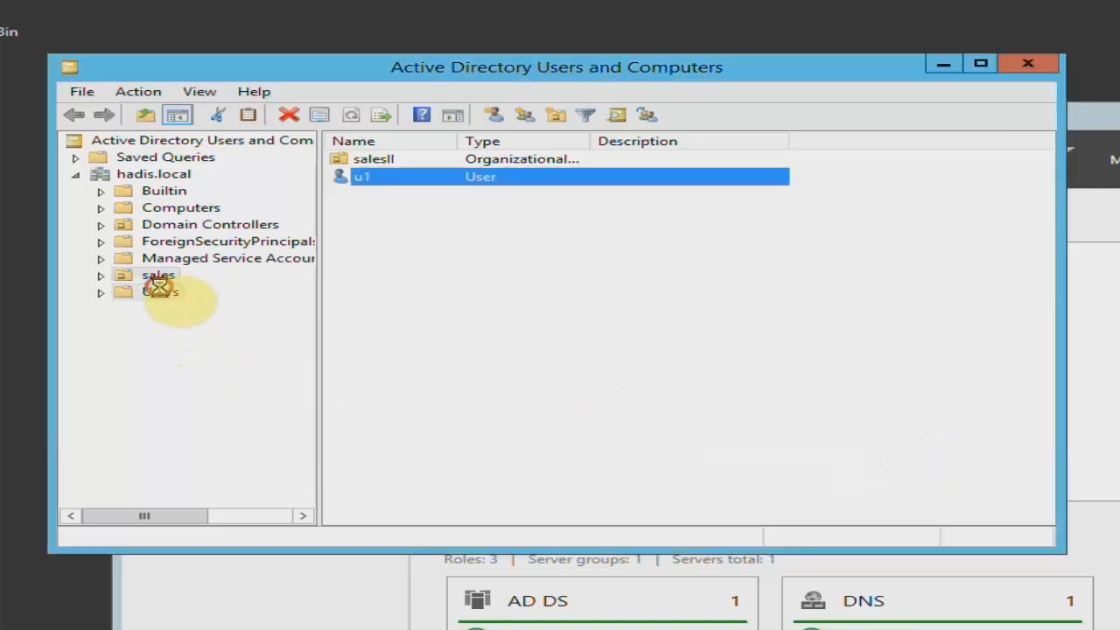
Try to reset the password of the user account listed below Guest in the Users container to a four-character password.
click(160, 292)
drag(1042, 300, 1042, 320)
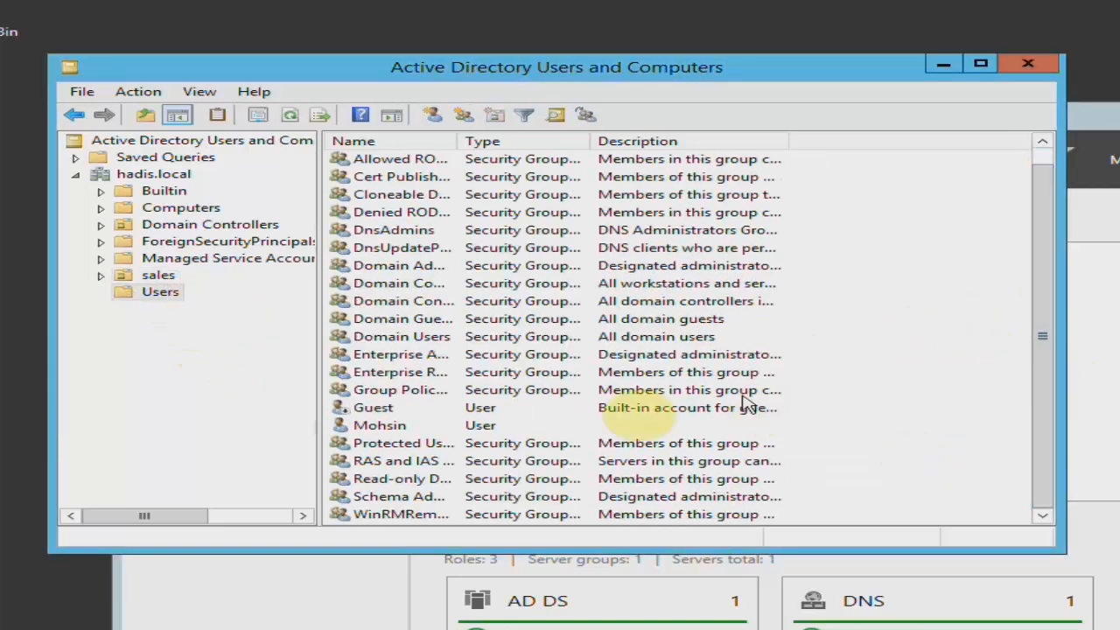
click(413, 427)
right_click(407, 425)
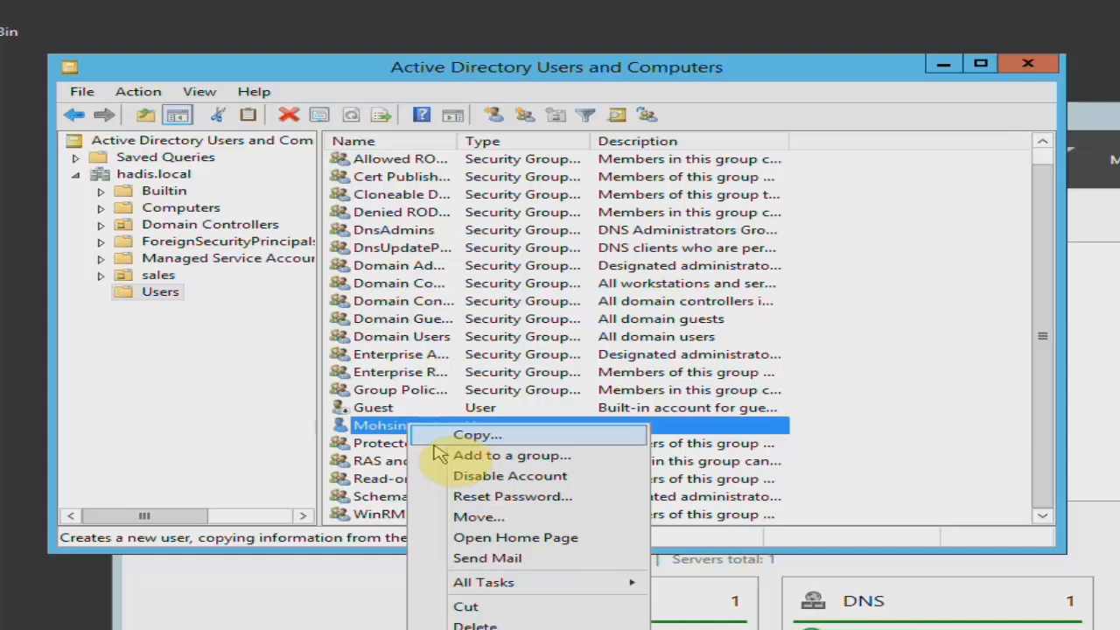
click(442, 495)
text(••••)
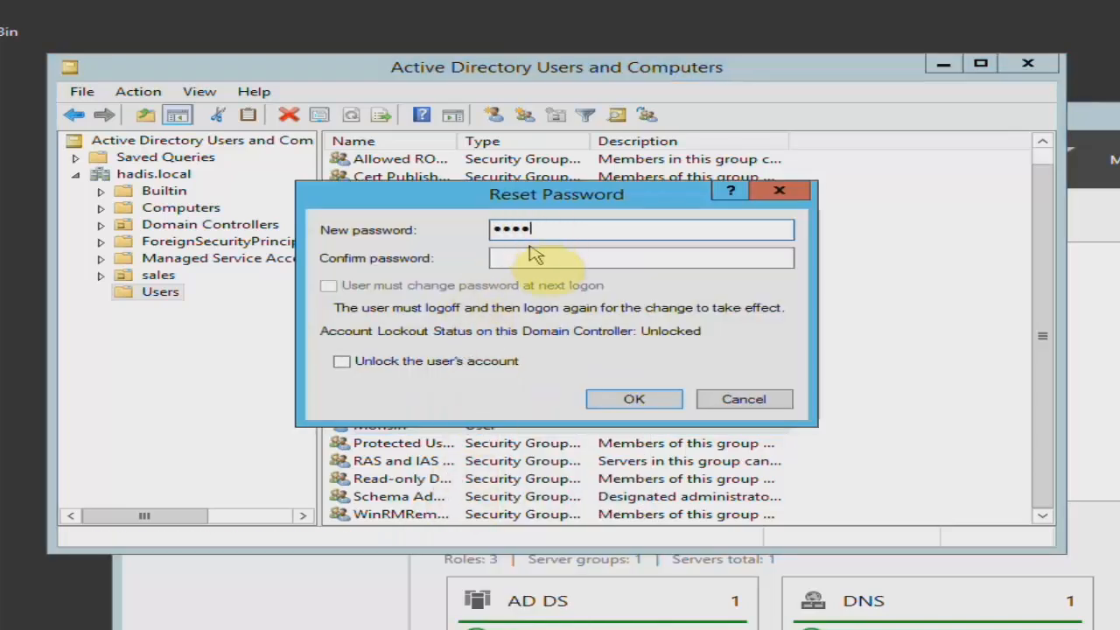
click(535, 256)
text(••••)
click(633, 399)
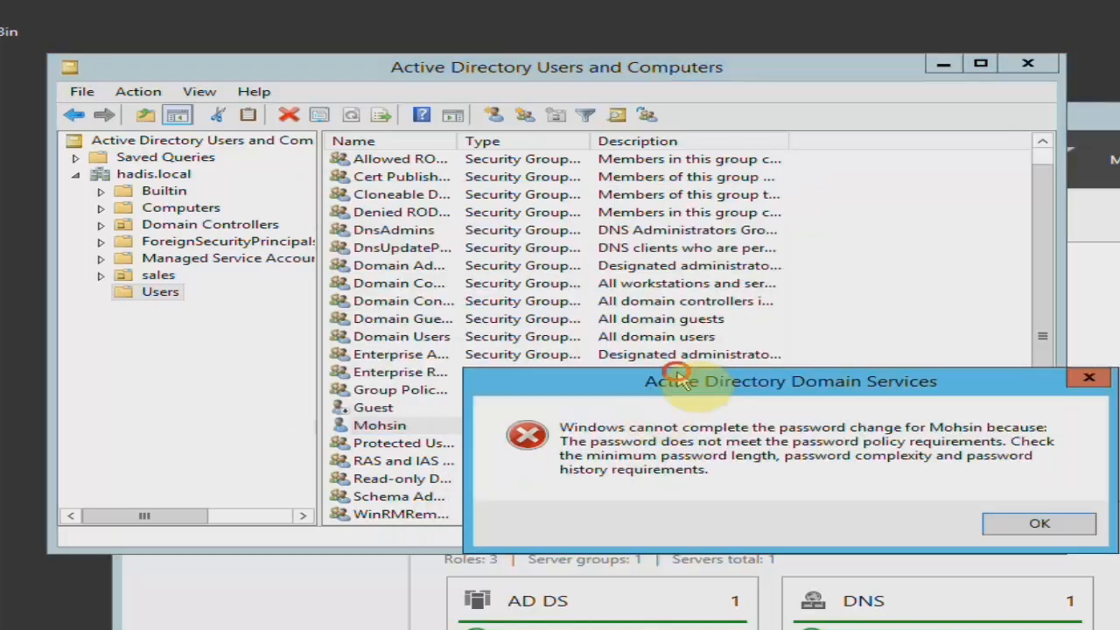
drag(678, 381, 627, 187)
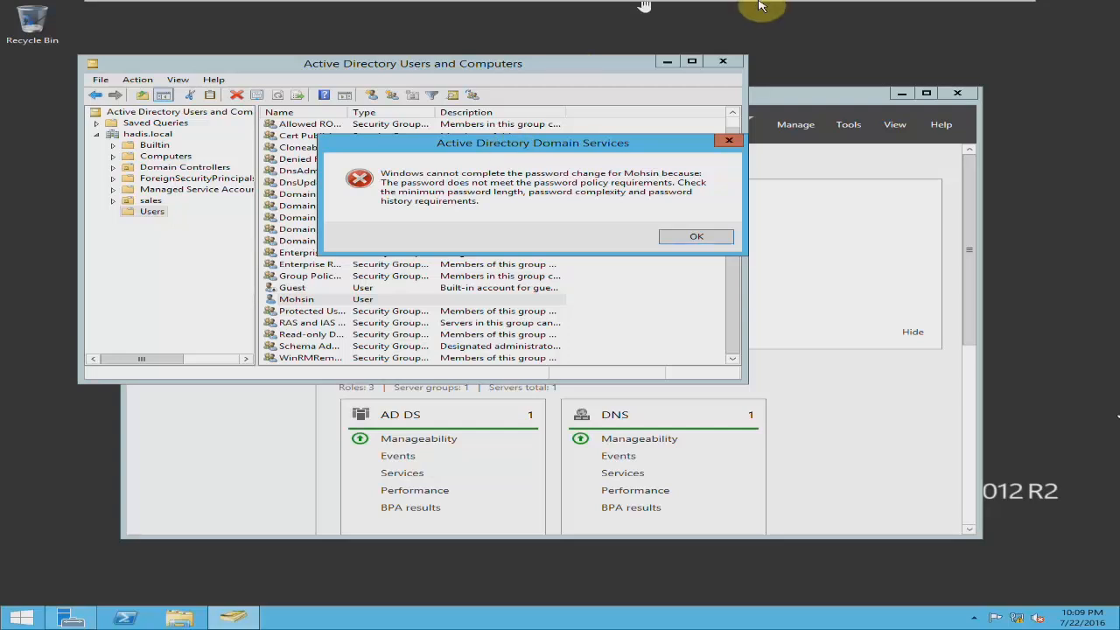
mouse_move(740, 10)
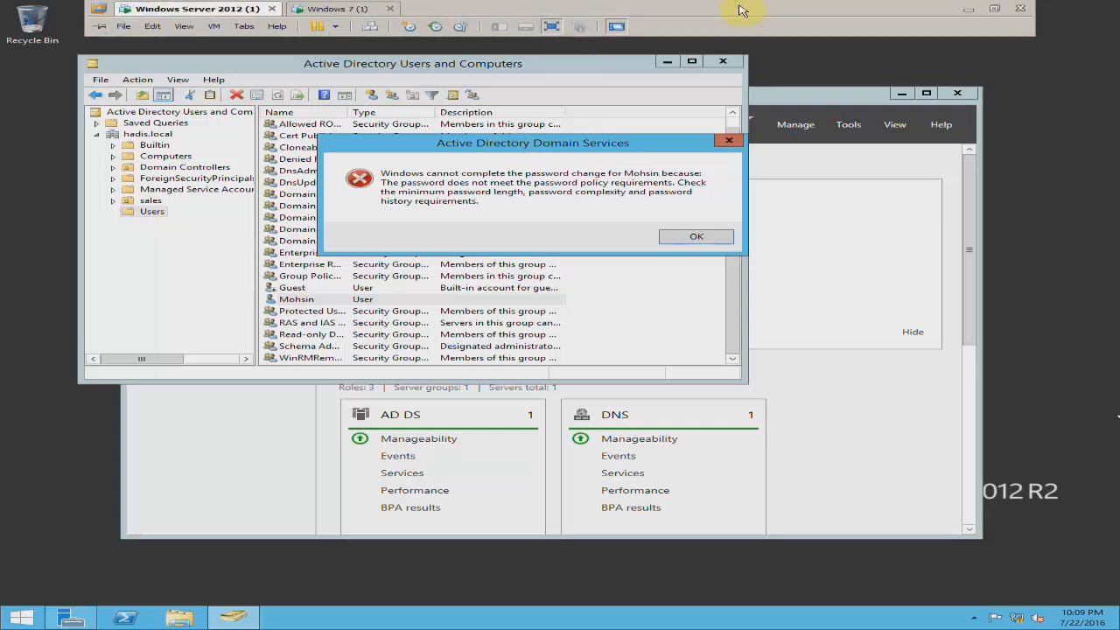